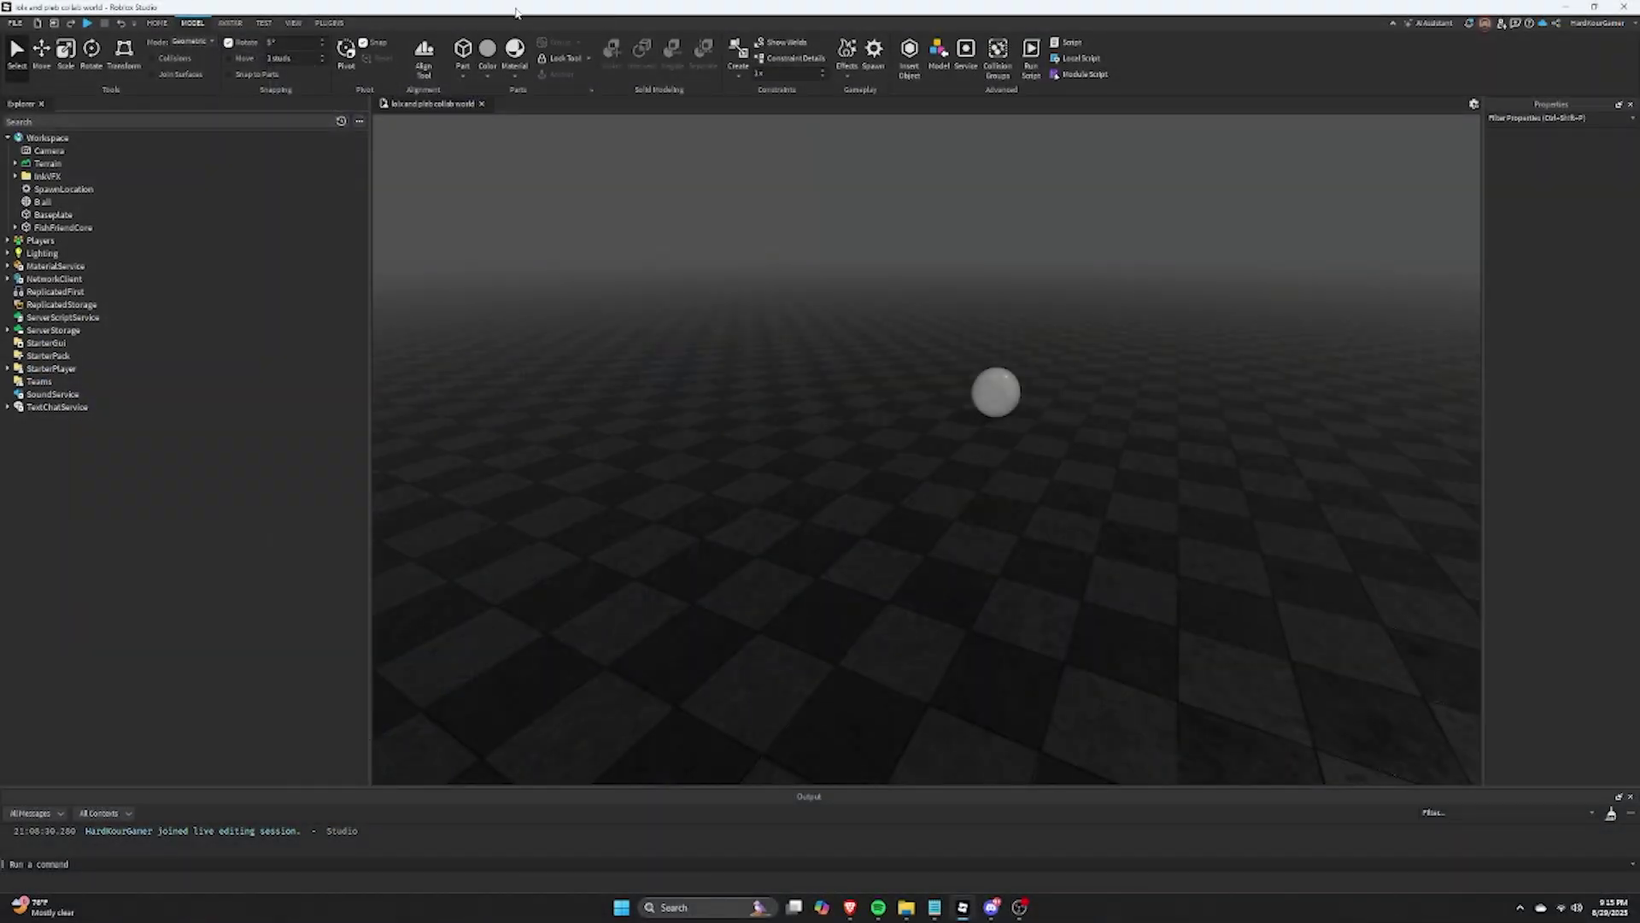
Step: Open Moon Animator and create a new Moon 2 file, placing its window clear of the ball
left_click(330, 23)
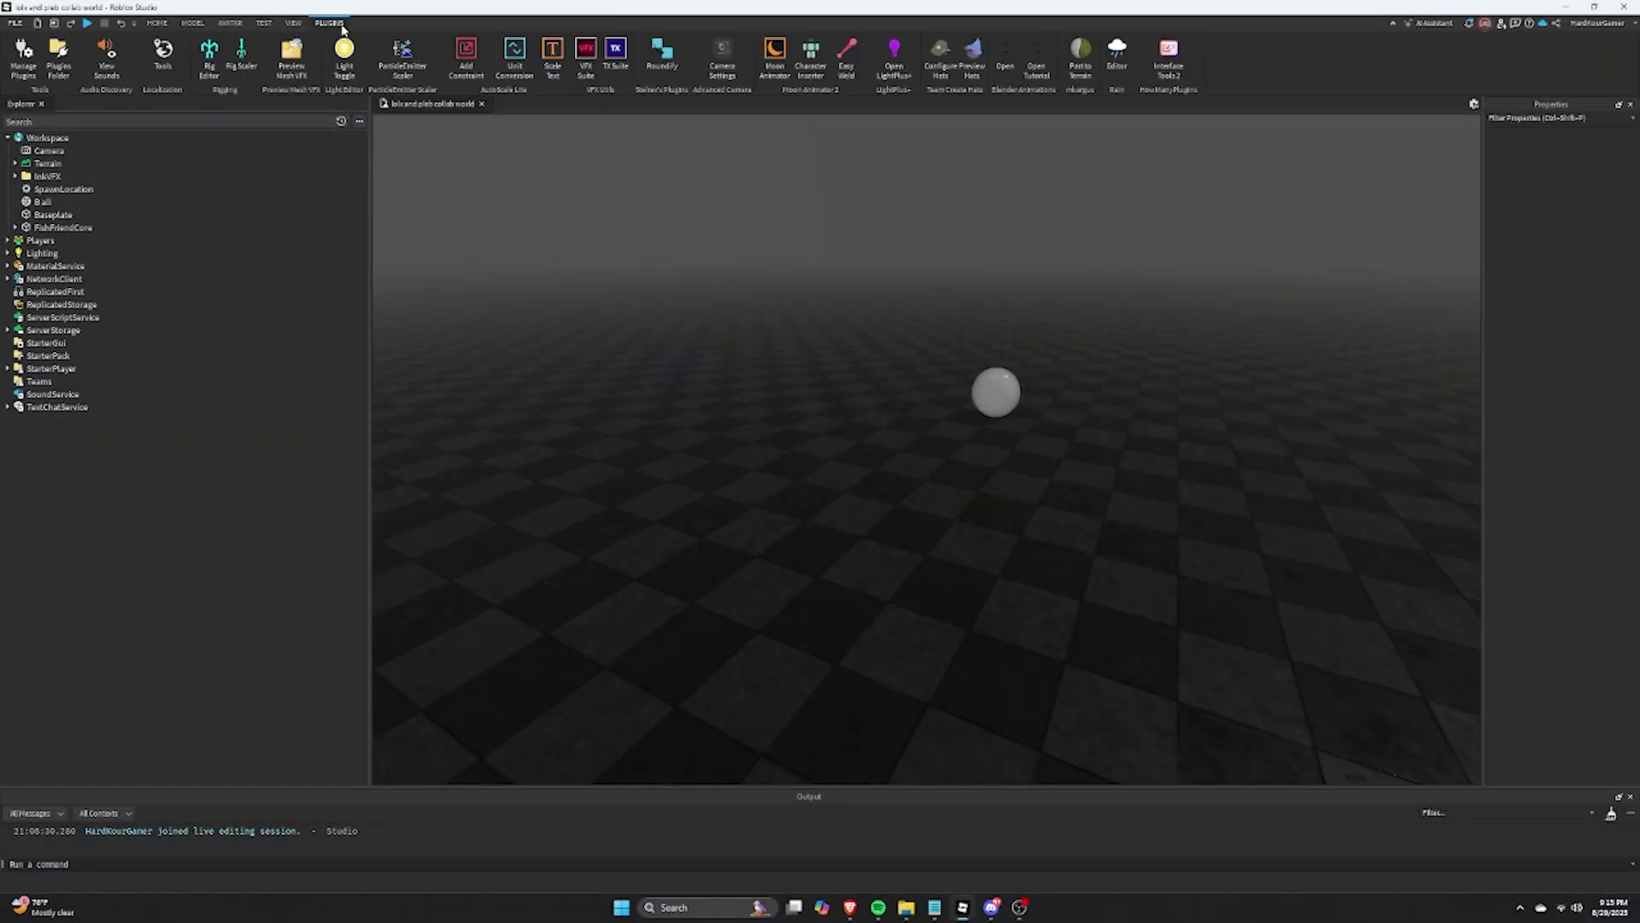
left_click(768, 66)
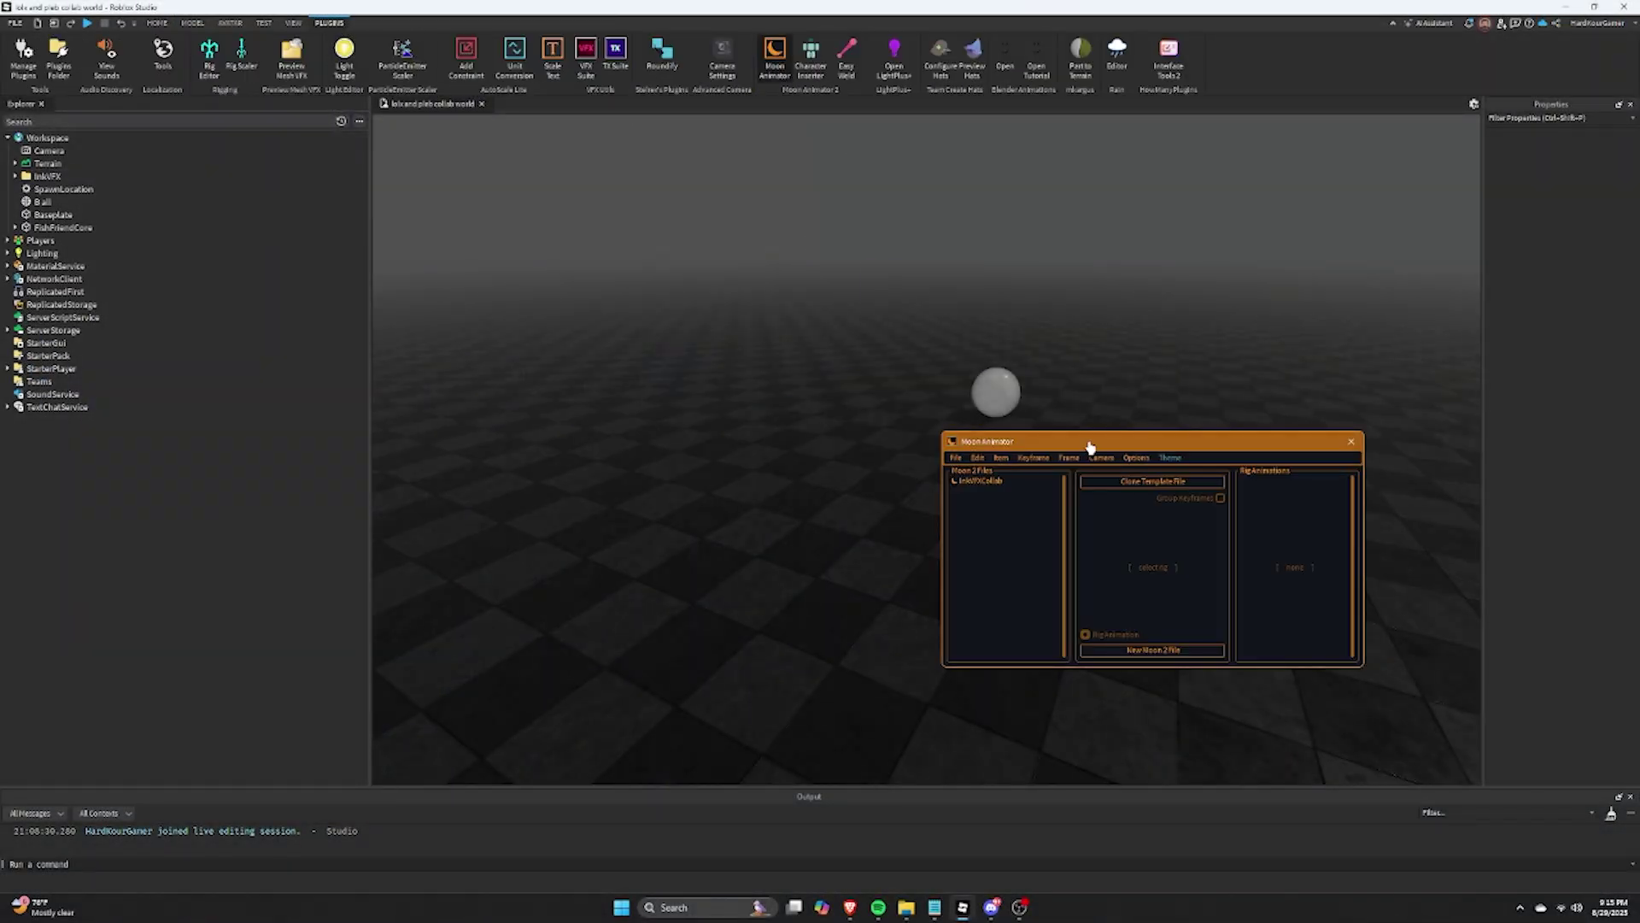
left_click_drag(1090, 447, 1024, 428)
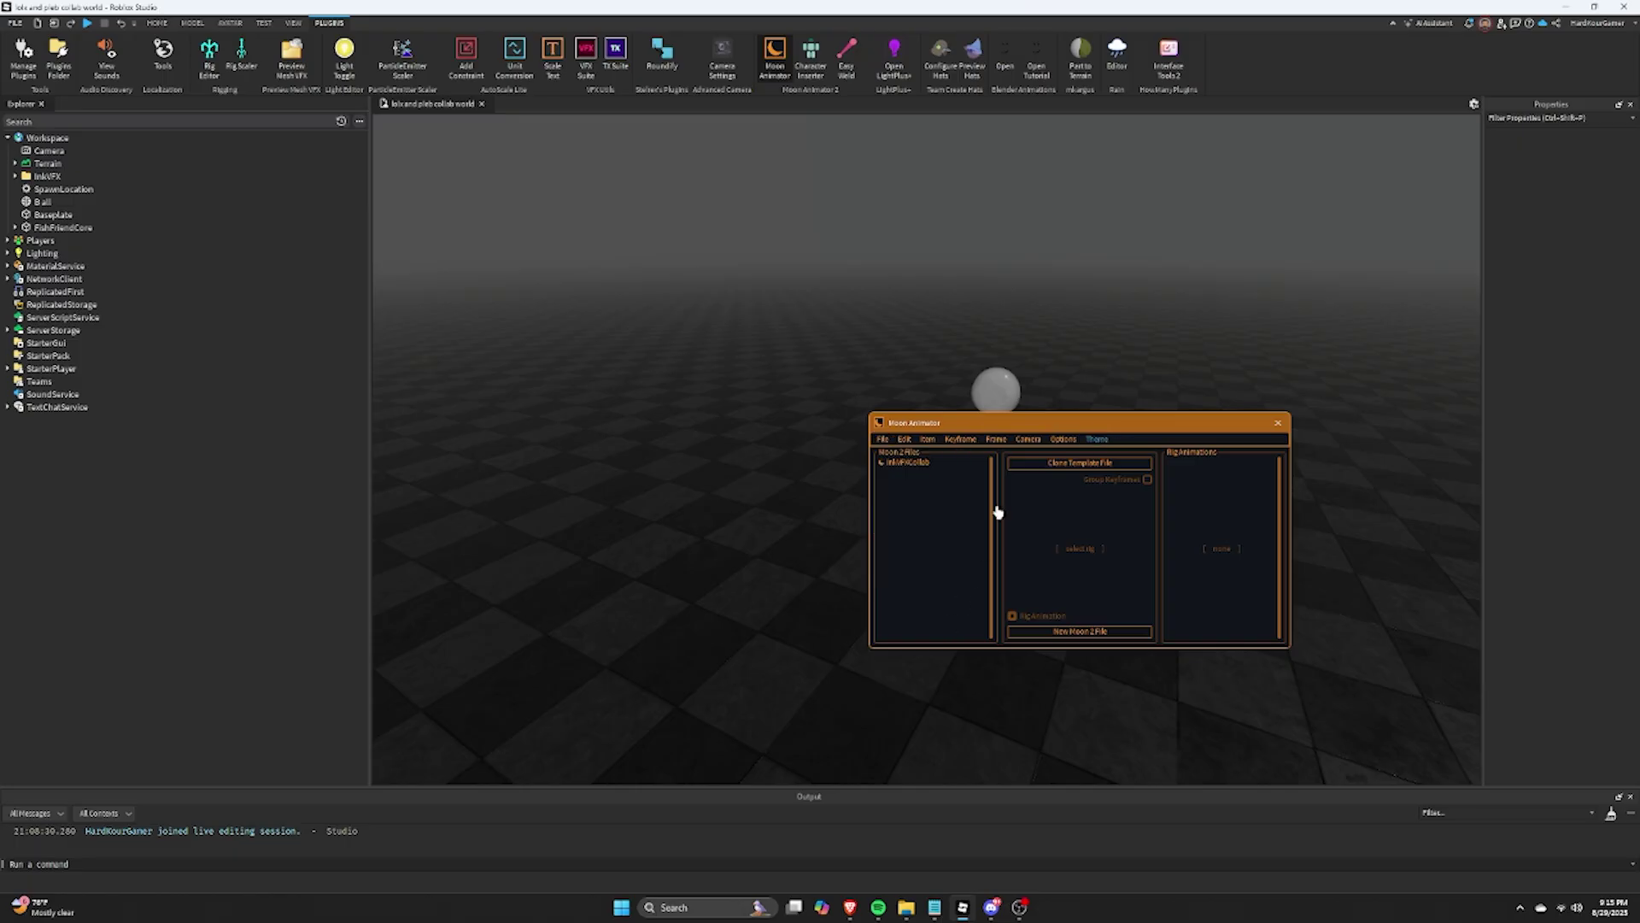
right_click_drag(997, 512, 1088, 596)
left_click(1080, 632)
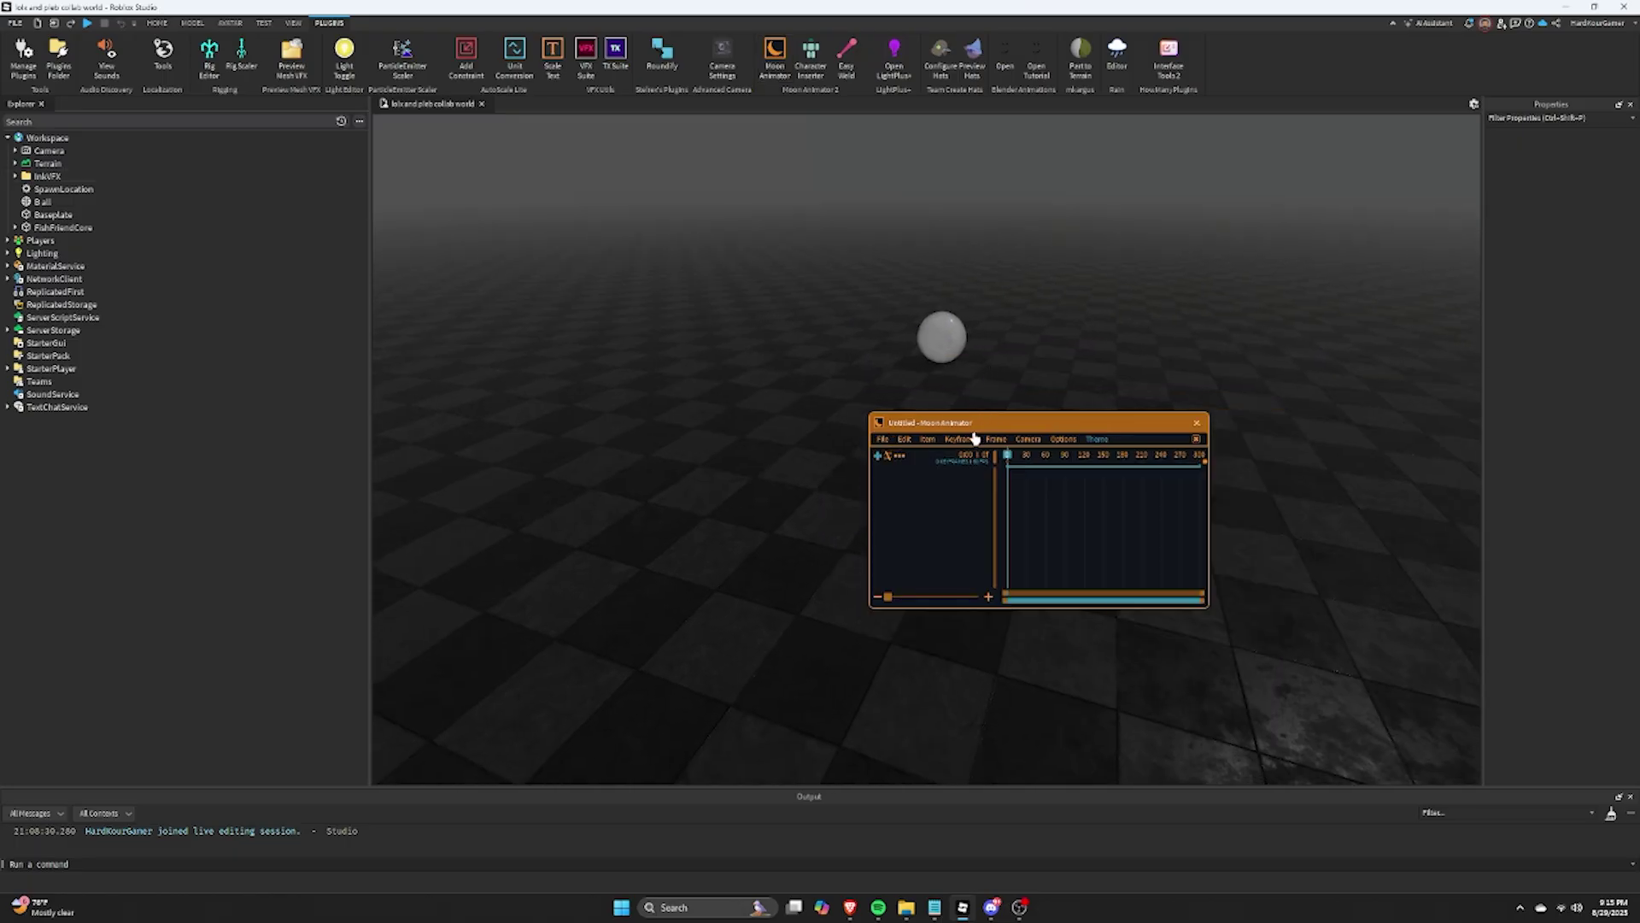
left_click_drag(975, 422, 1208, 372)
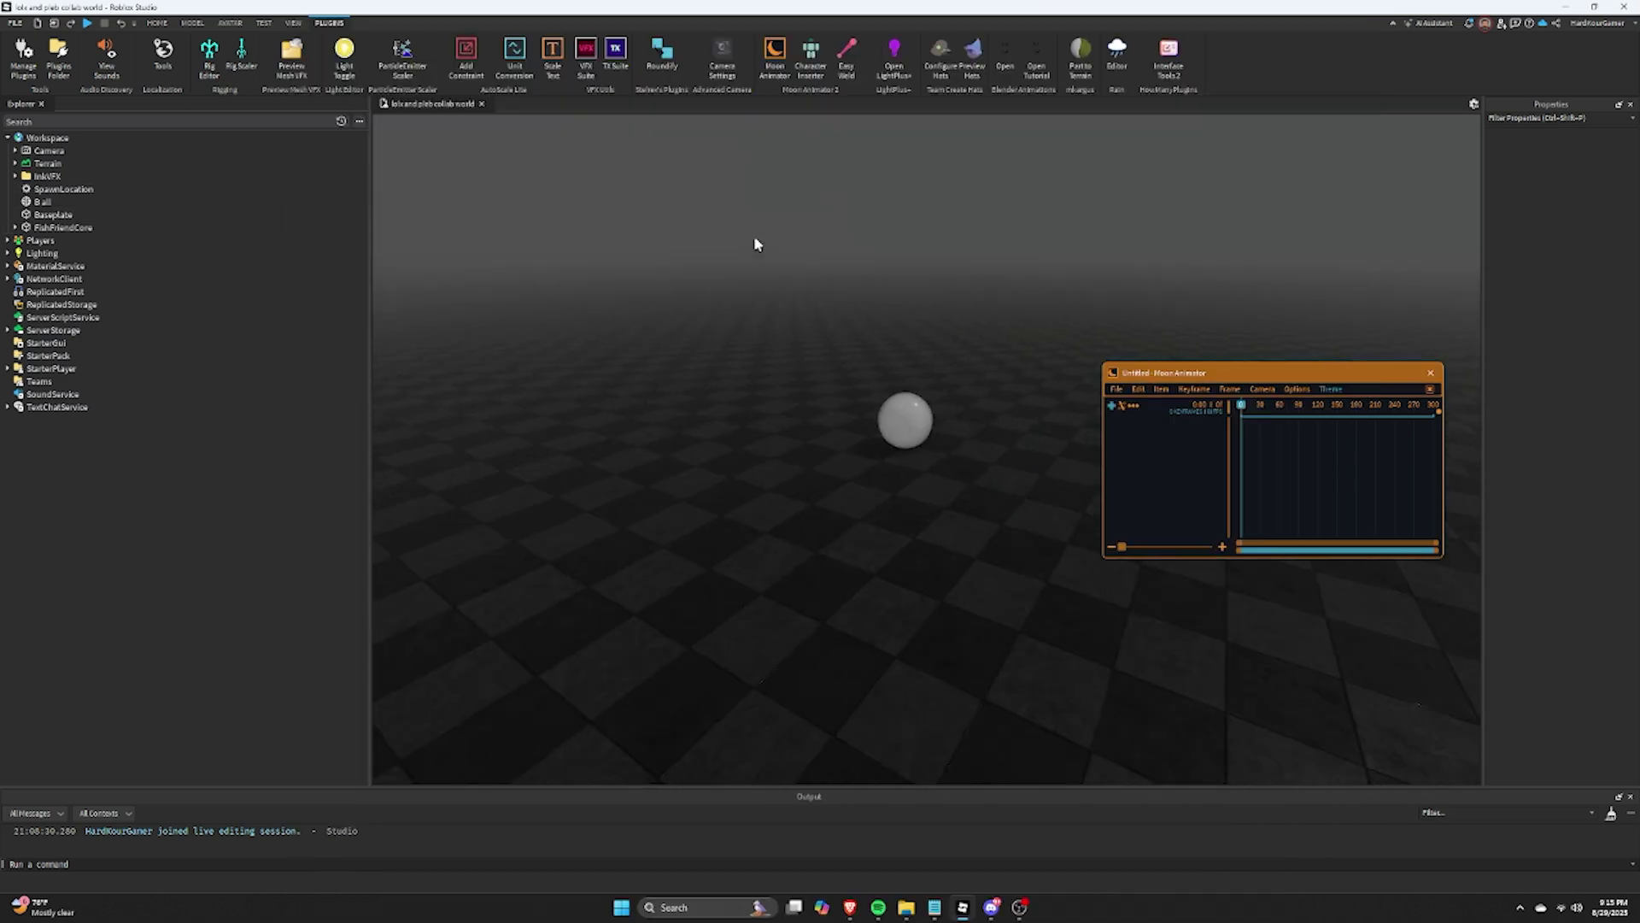
Step: Emit all effects in the InkVFX folder to preview them in the scene
left_click(45, 176)
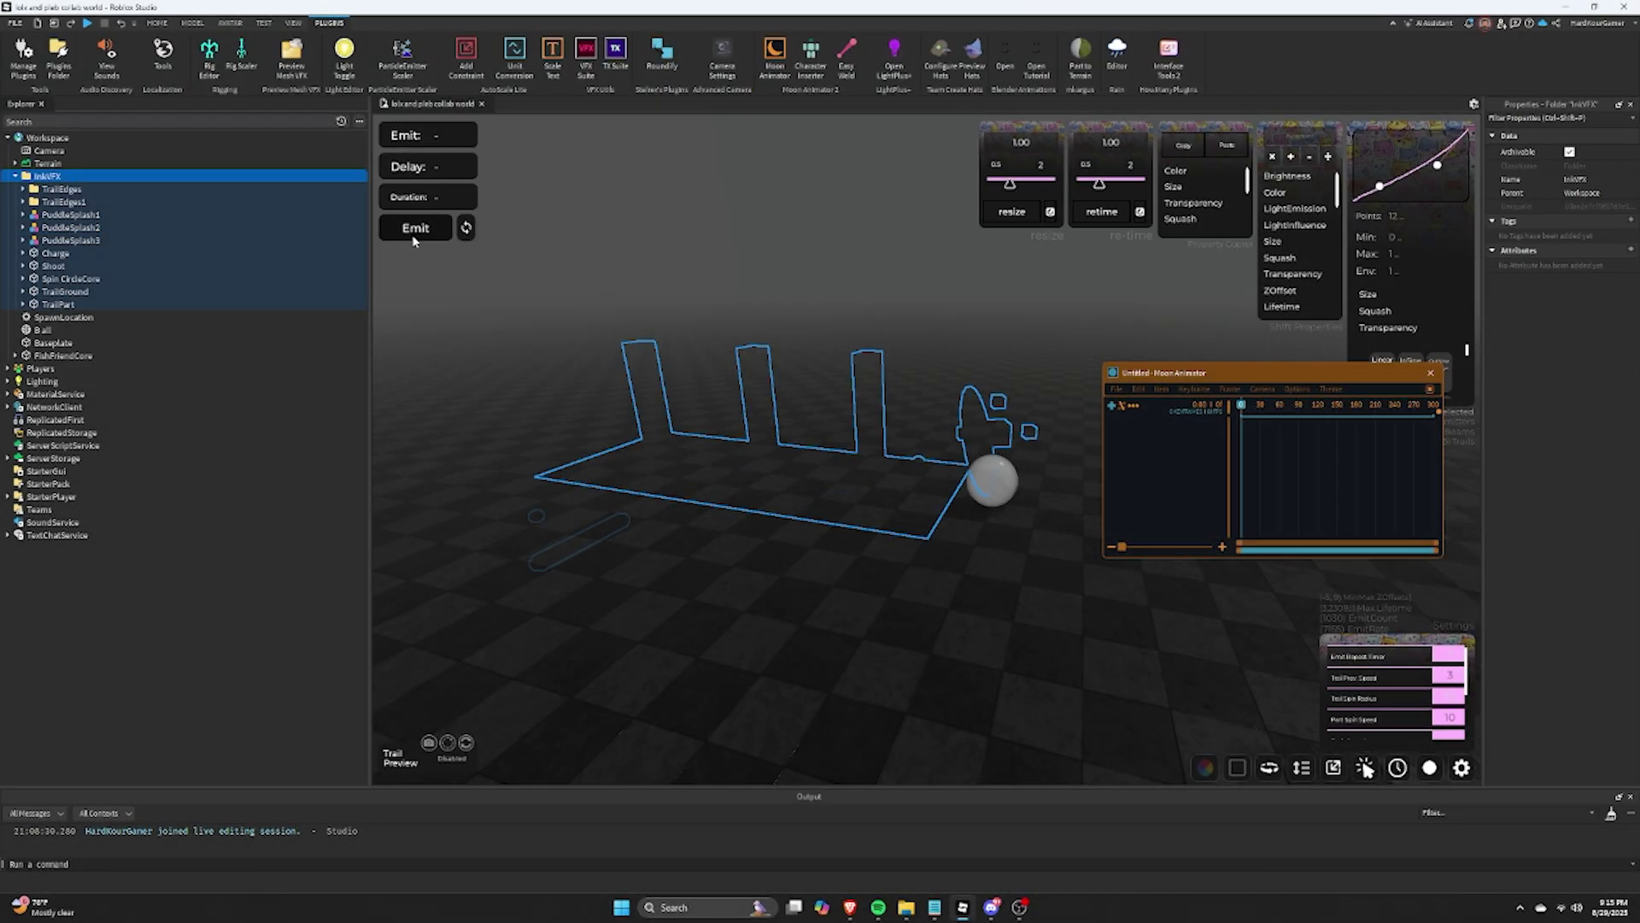
left_click(416, 228)
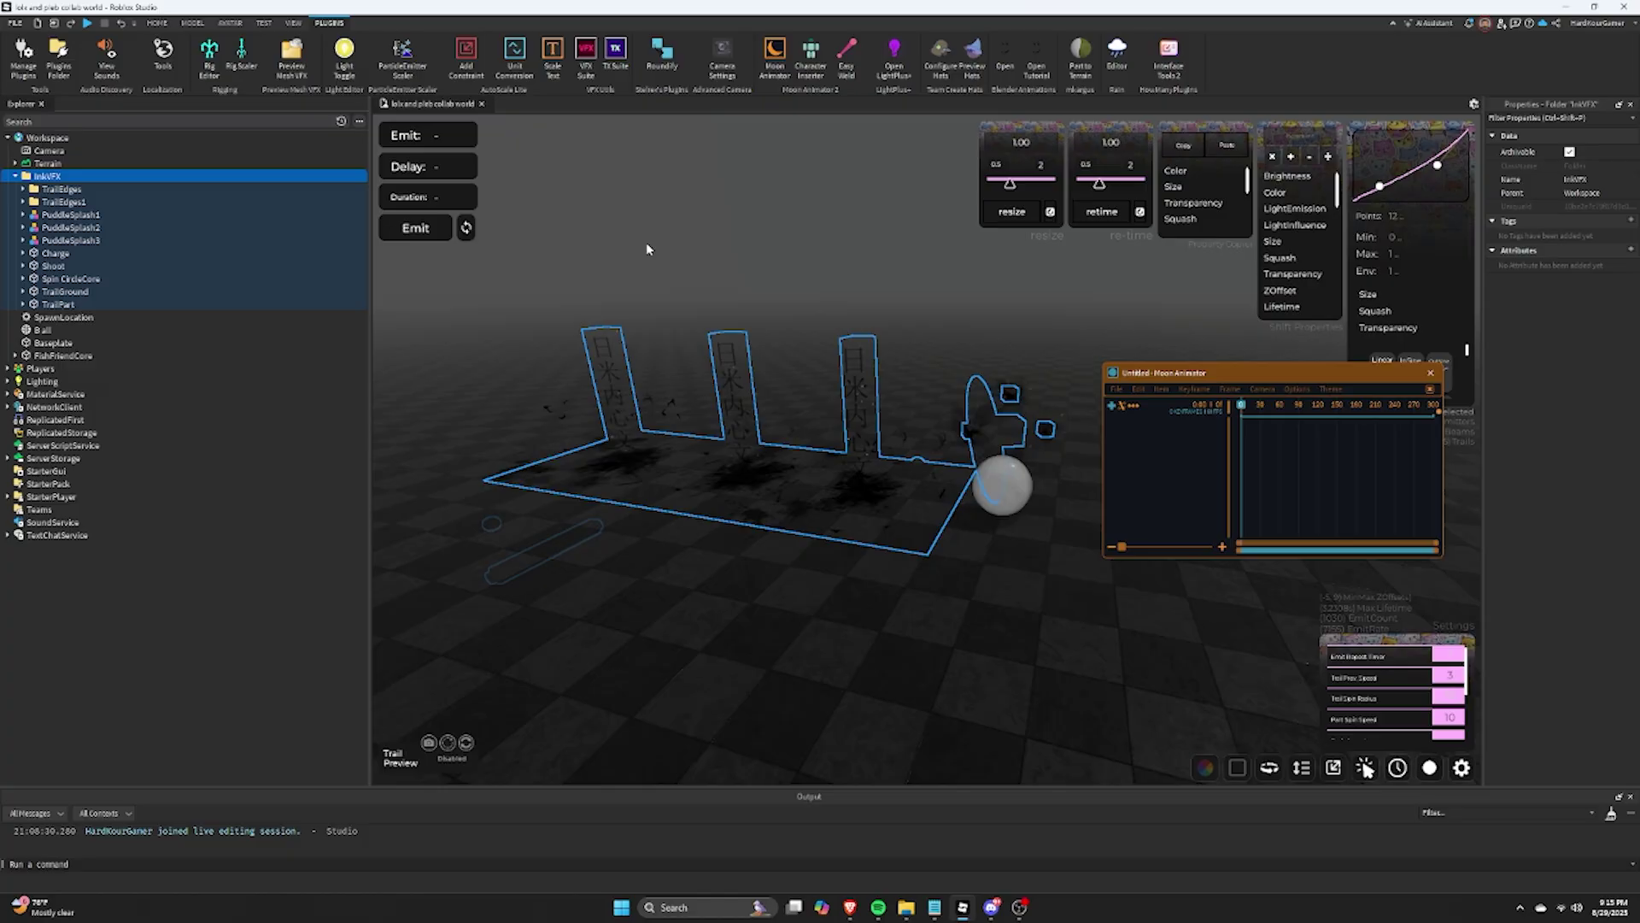
left_click(828, 258)
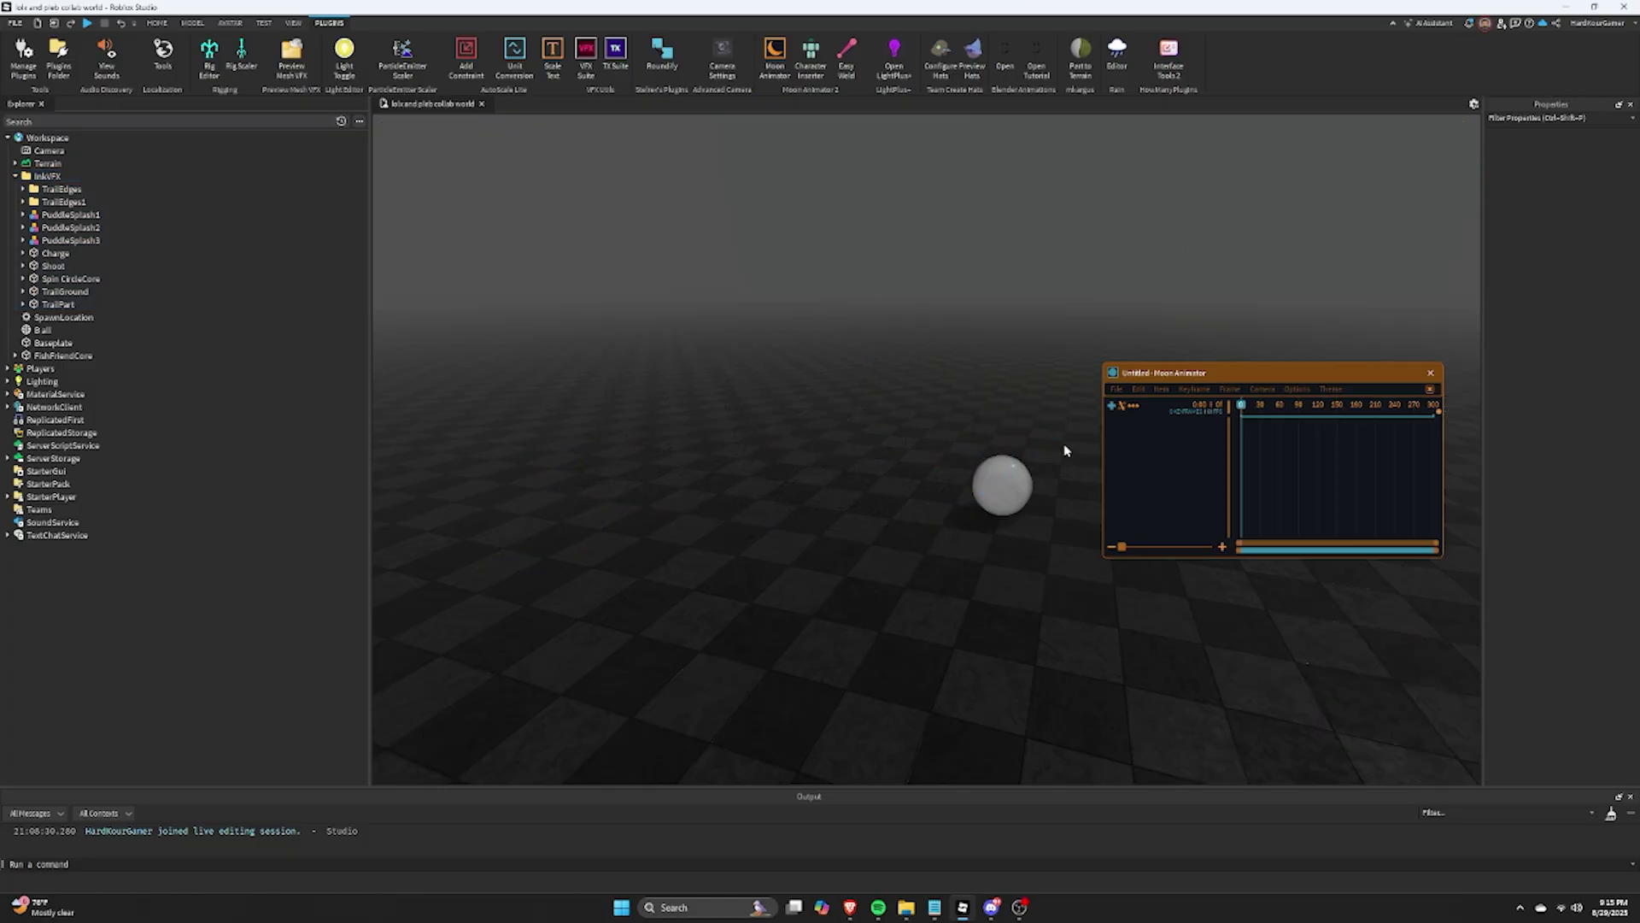
Step: Add the ball to the Moon Animator timeline as an item with the CFrame property
left_click(1109, 406)
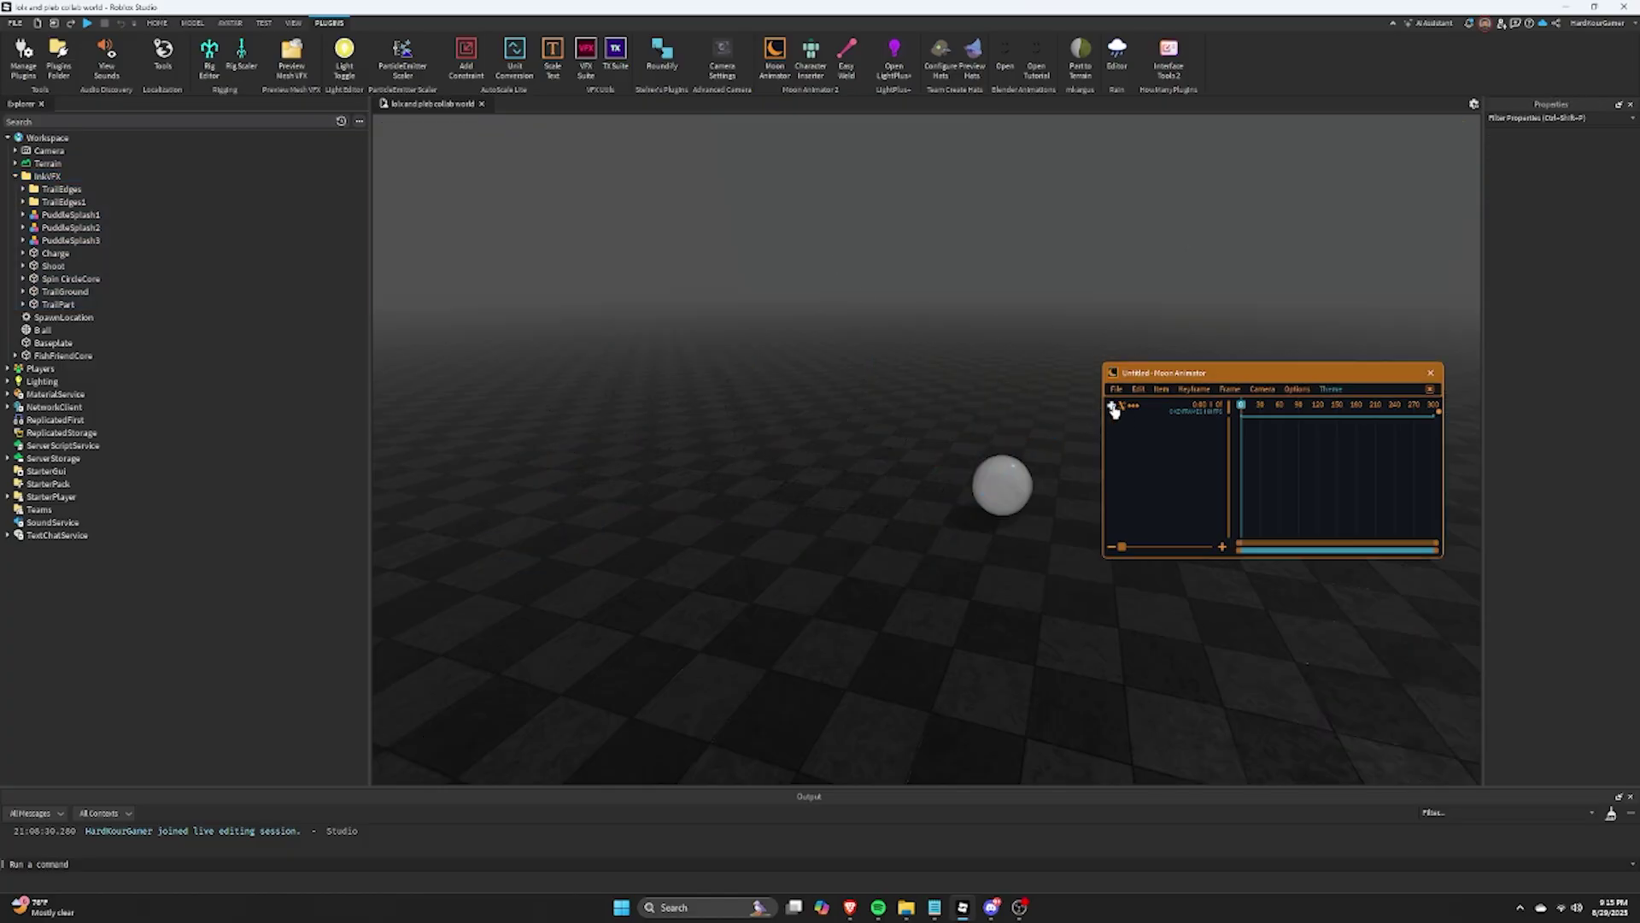
left_click(1114, 408)
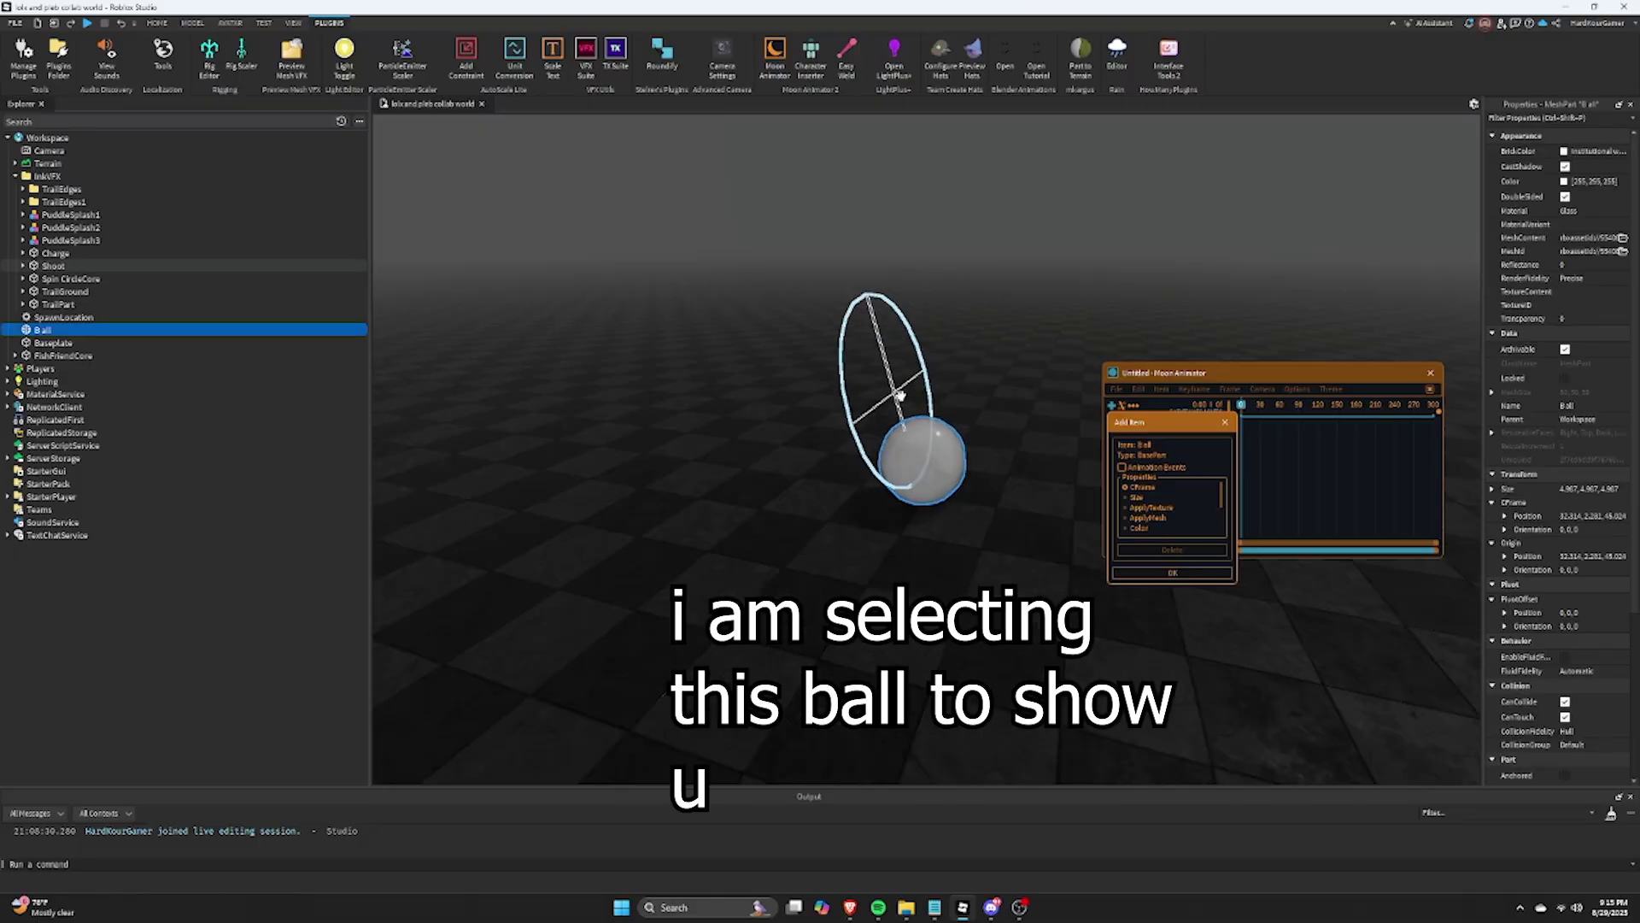
left_click(1015, 399)
left_click(927, 436)
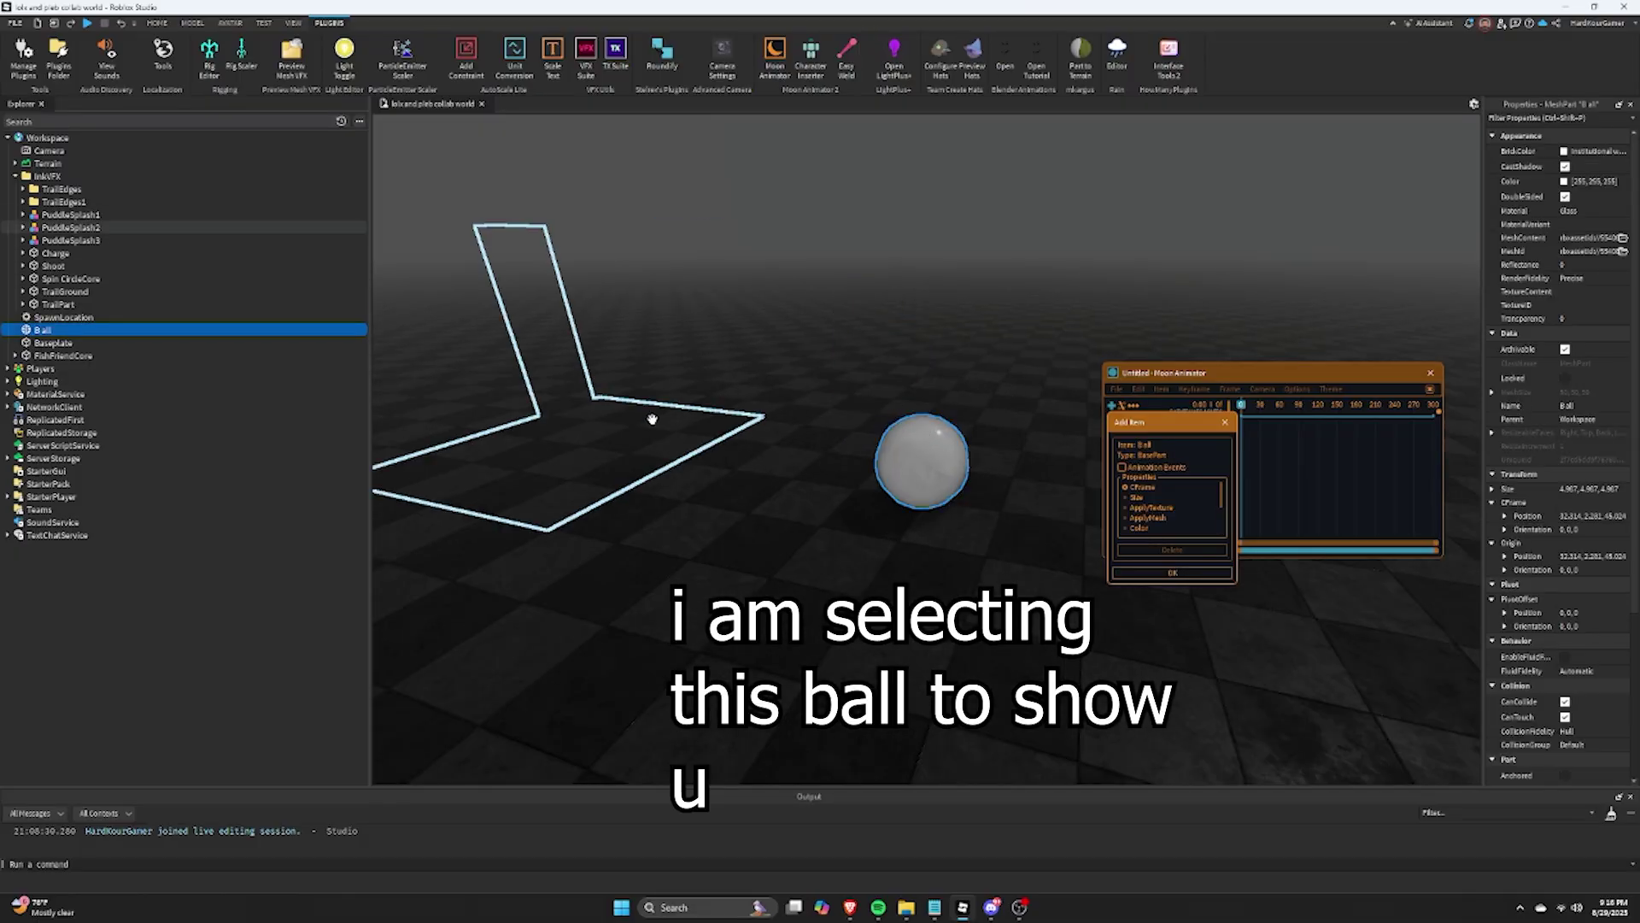
left_click(1173, 571)
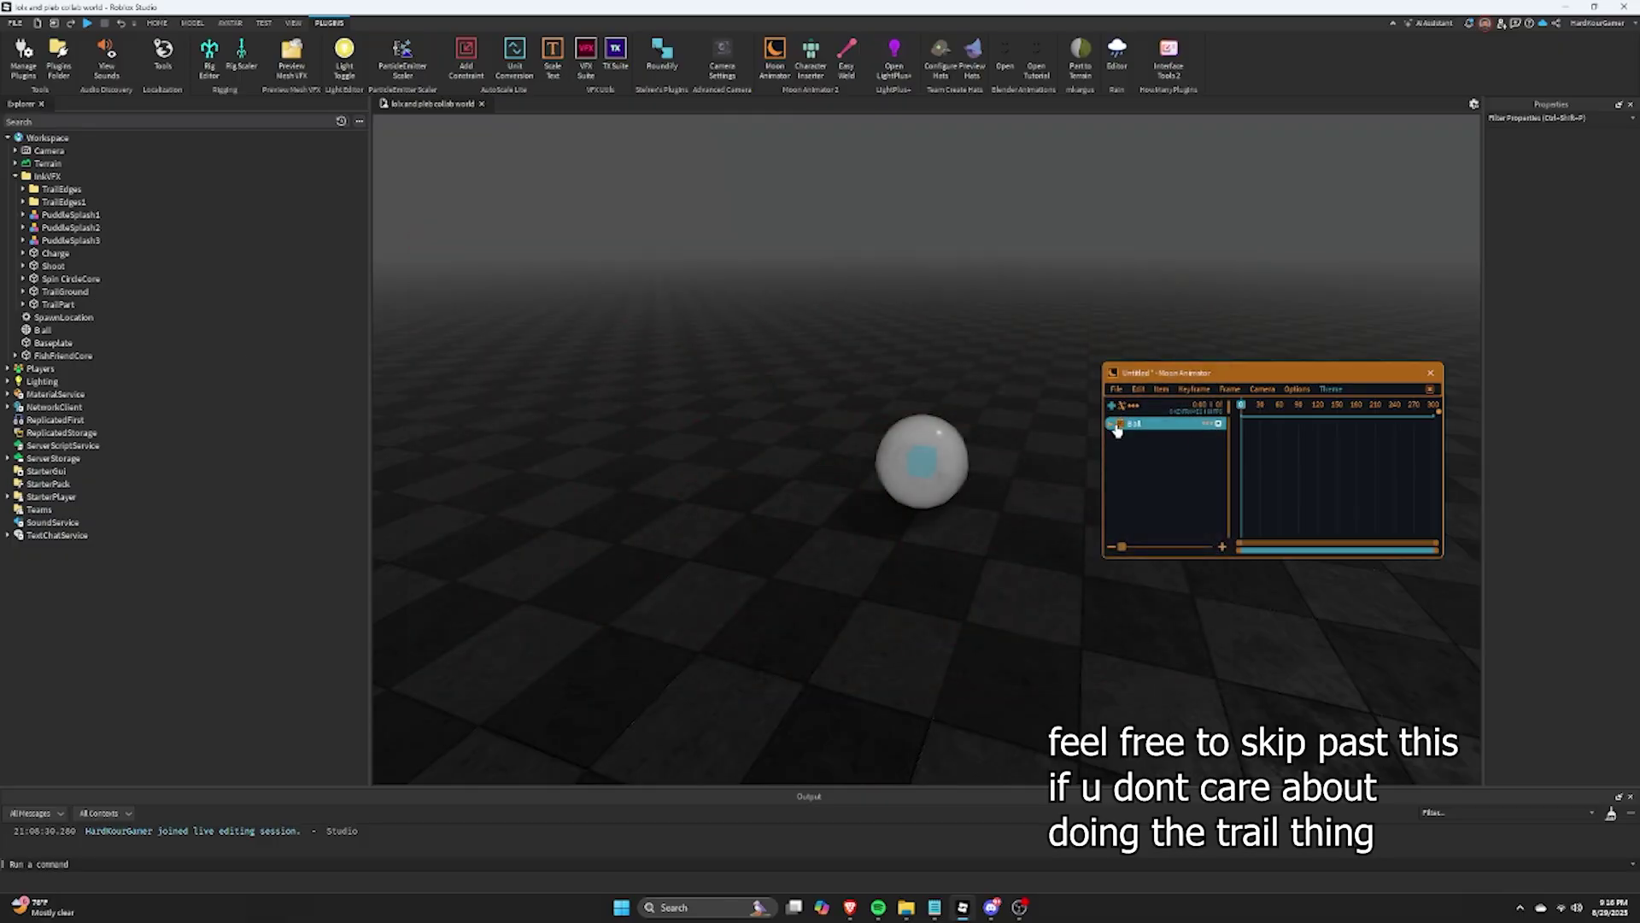
Step: Raise the TrailPart in the InkVFX folder by about 0.38 studs with the Move tool
left_click(53, 253)
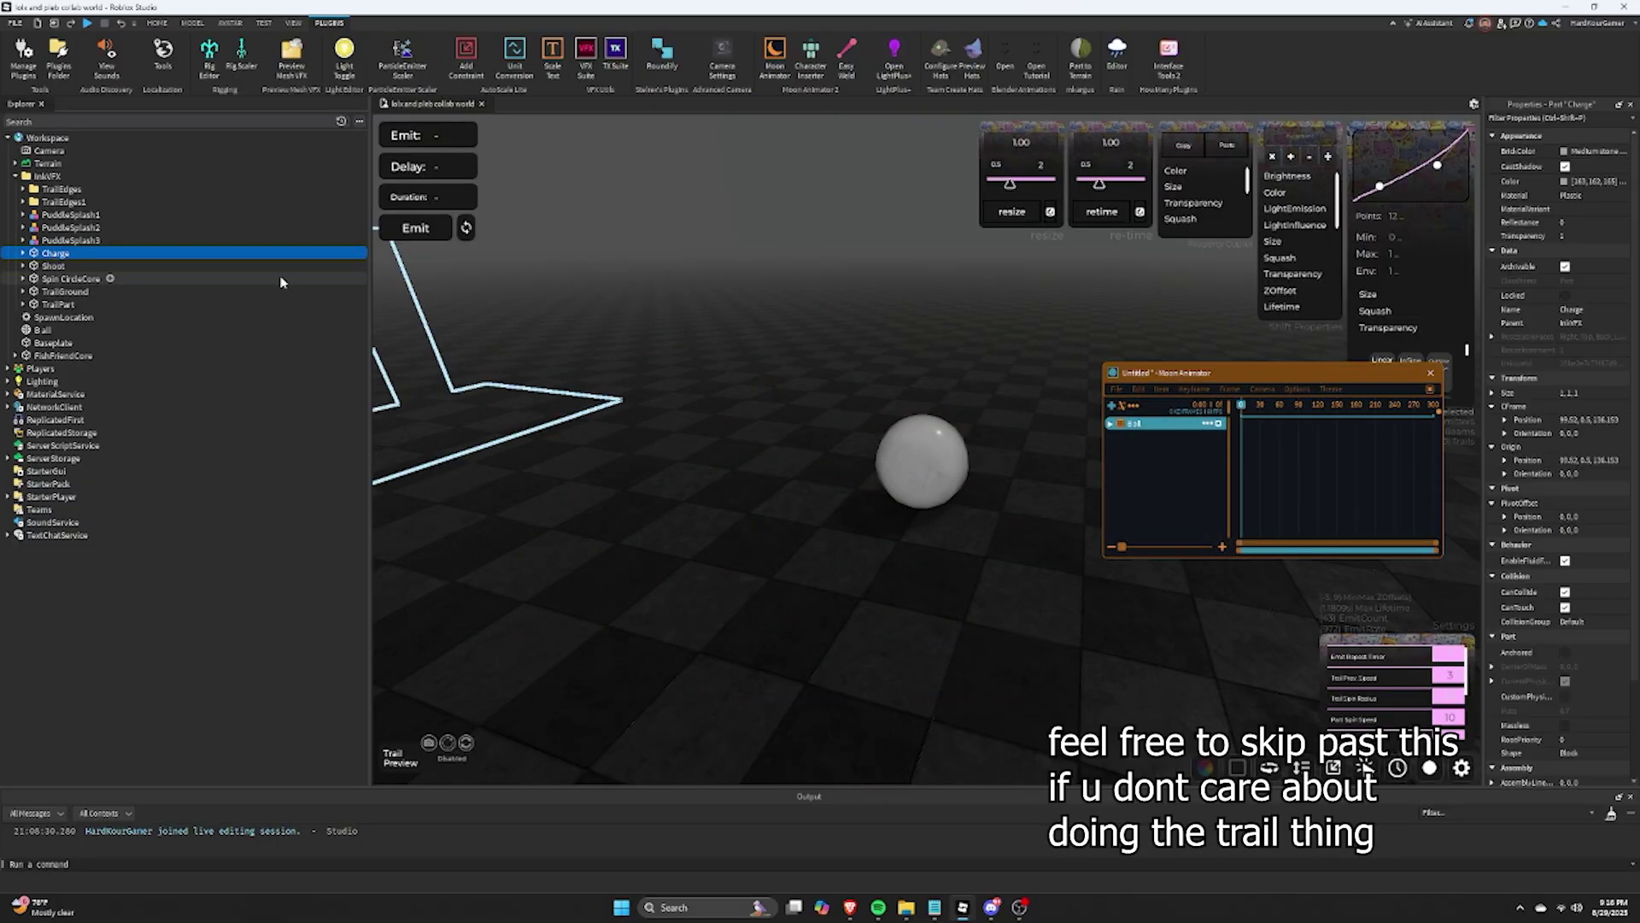
left_click(53, 305)
key("s")
key("d")
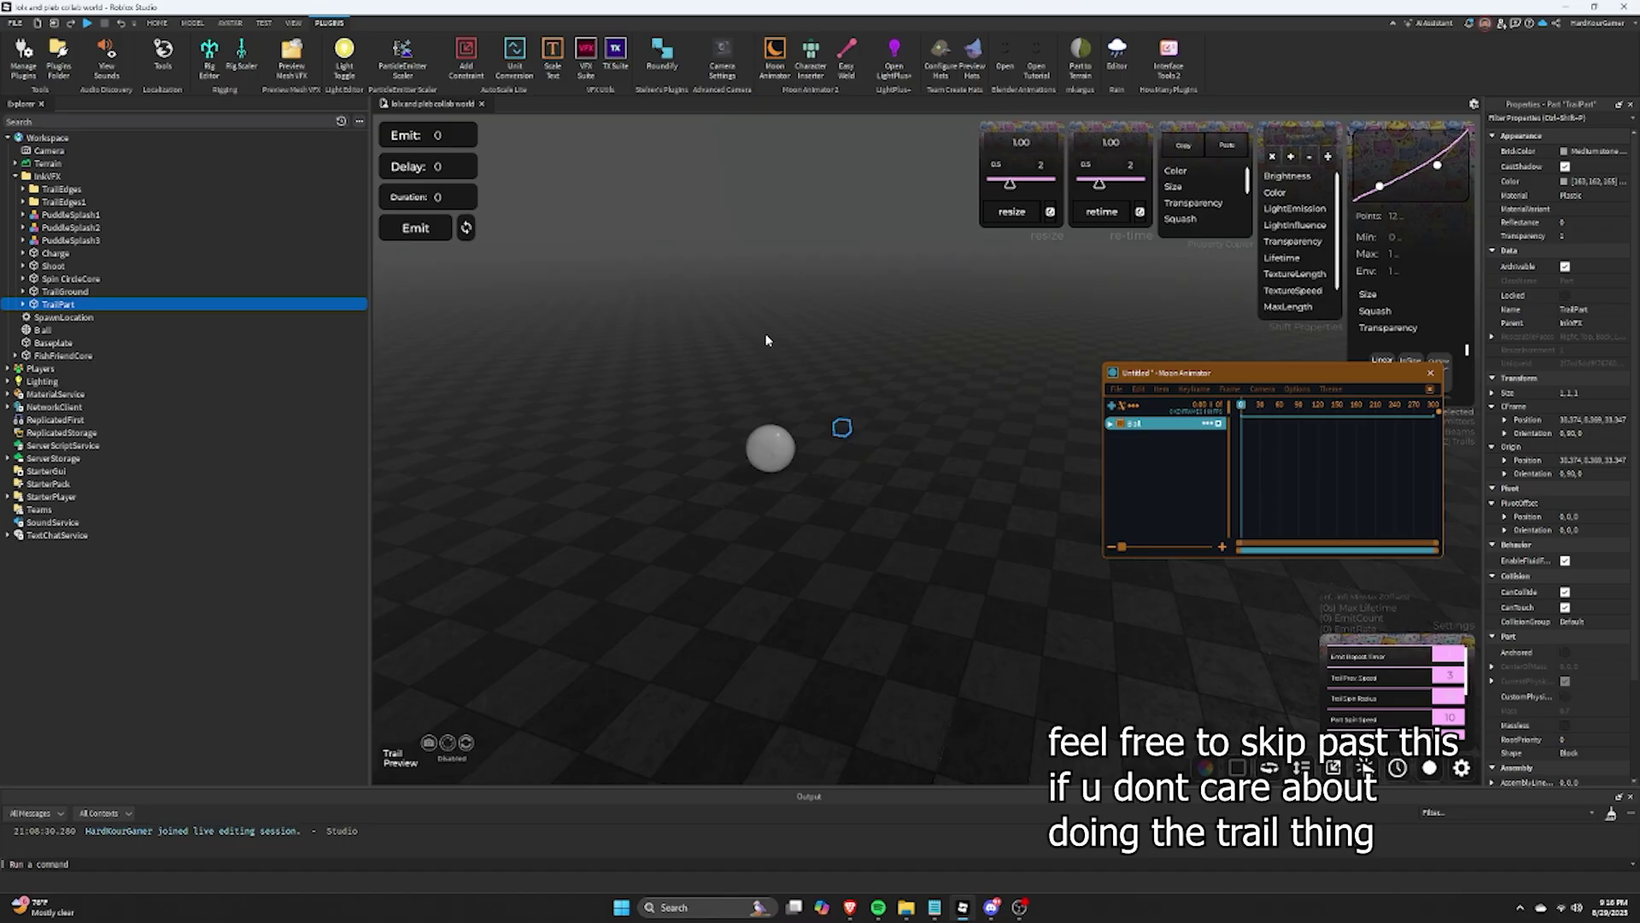
left_click(193, 23)
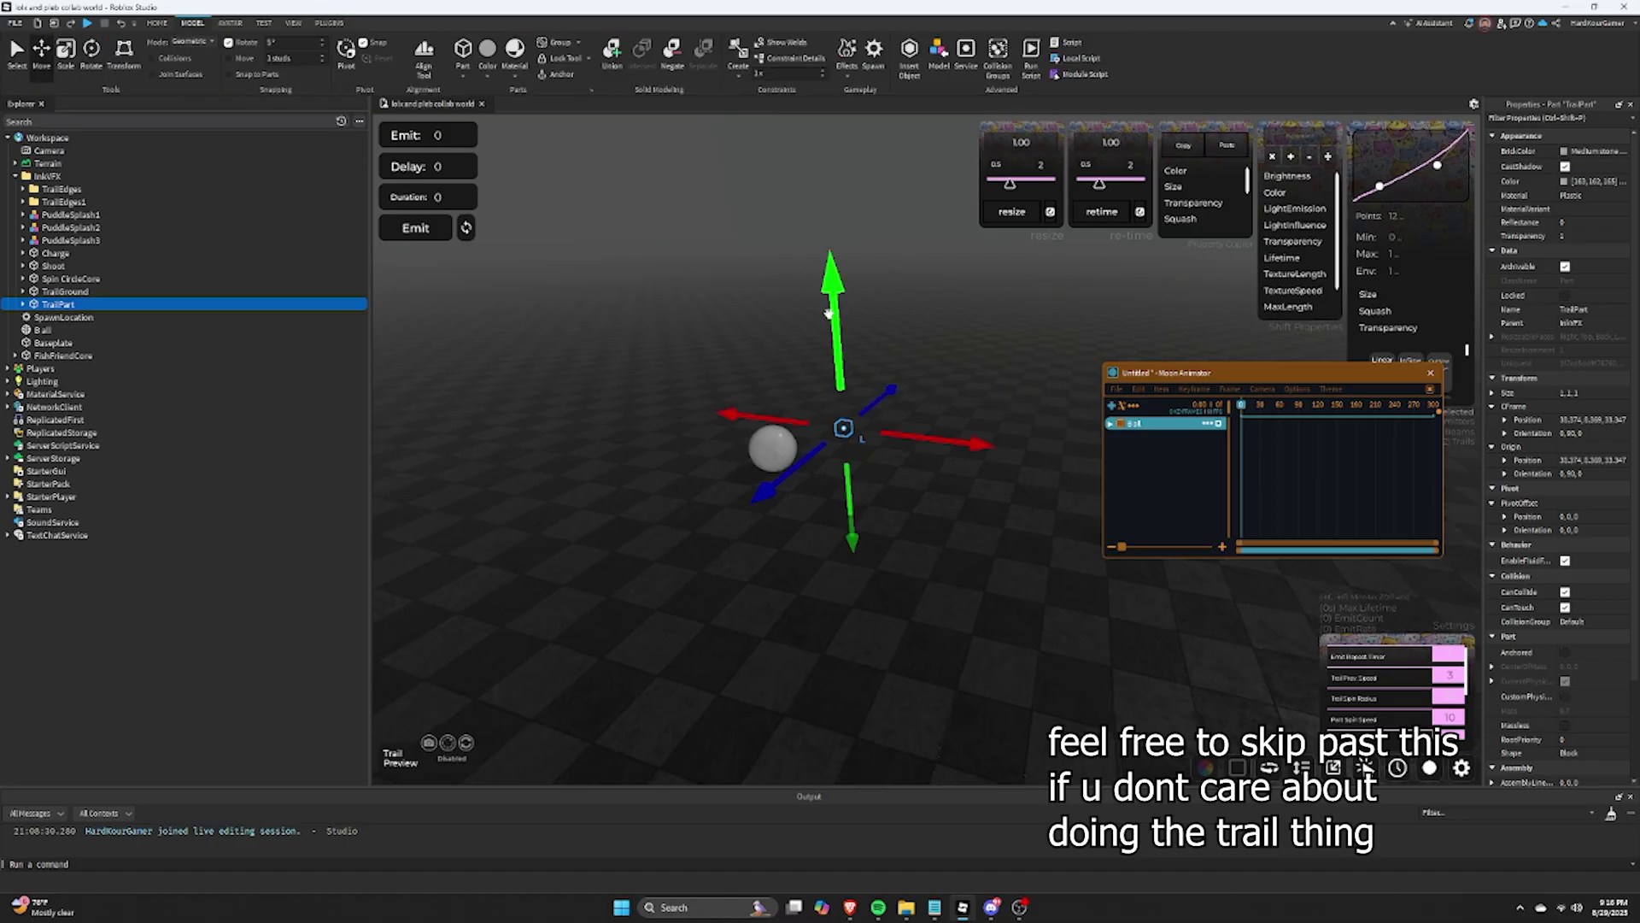
left_click_drag(827, 312, 861, 246)
right_click_drag(861, 246, 932, 424)
key("s")
key("d")
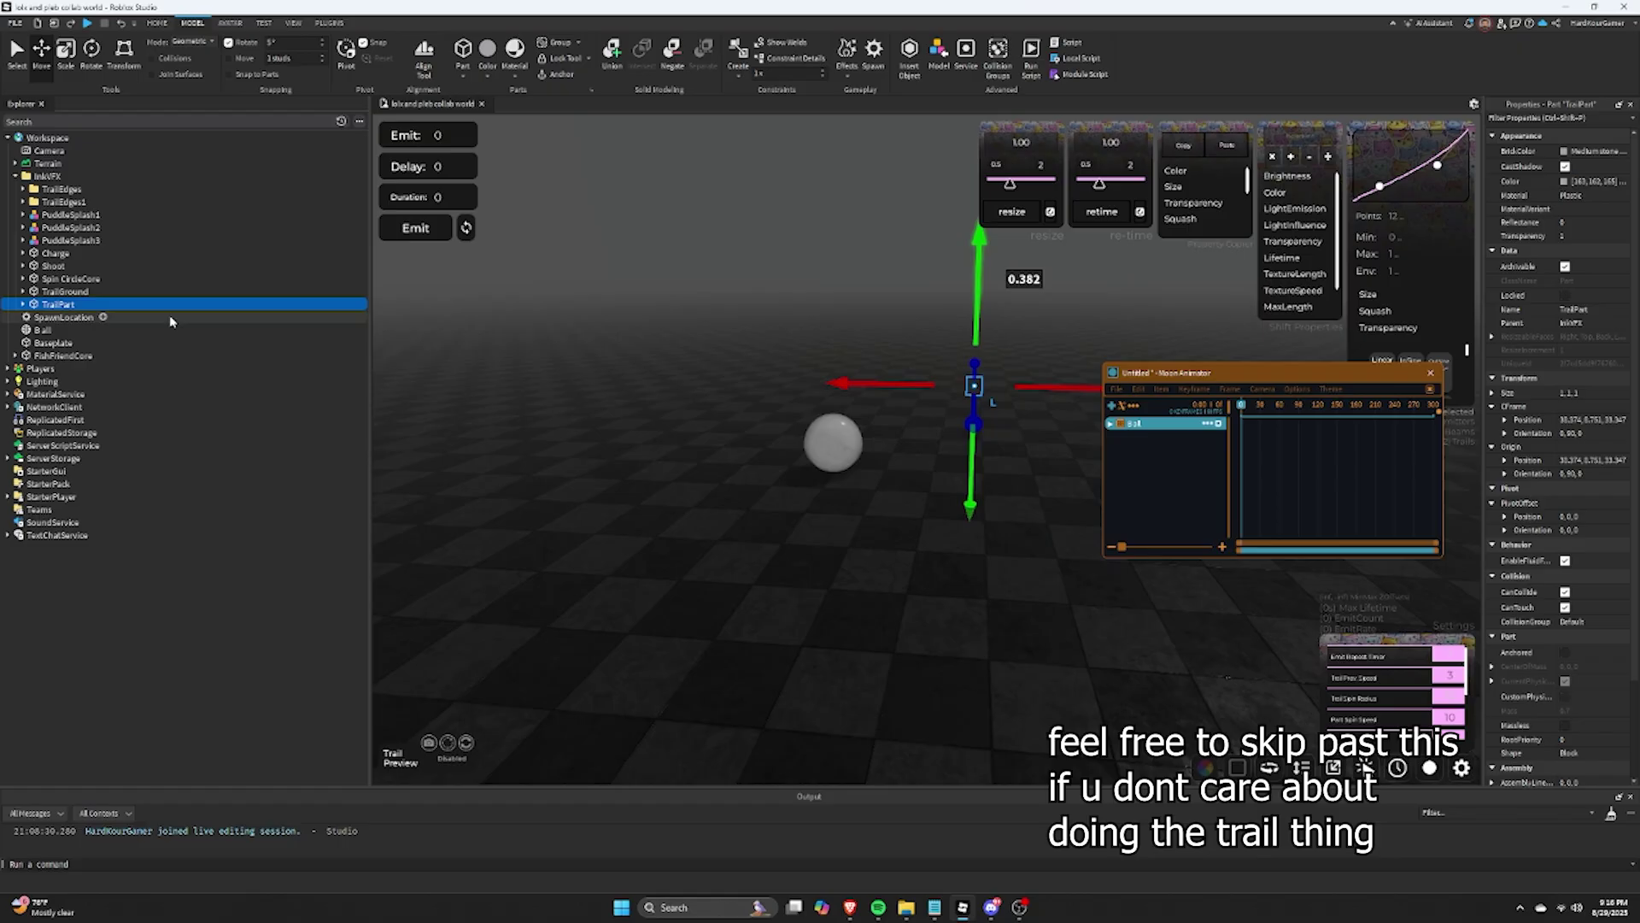
Step: Reposition the InkVFX TrailPart across the baseplate, away from the ball
key("a")
left_click(146, 279)
left_click(985, 327)
key("w")
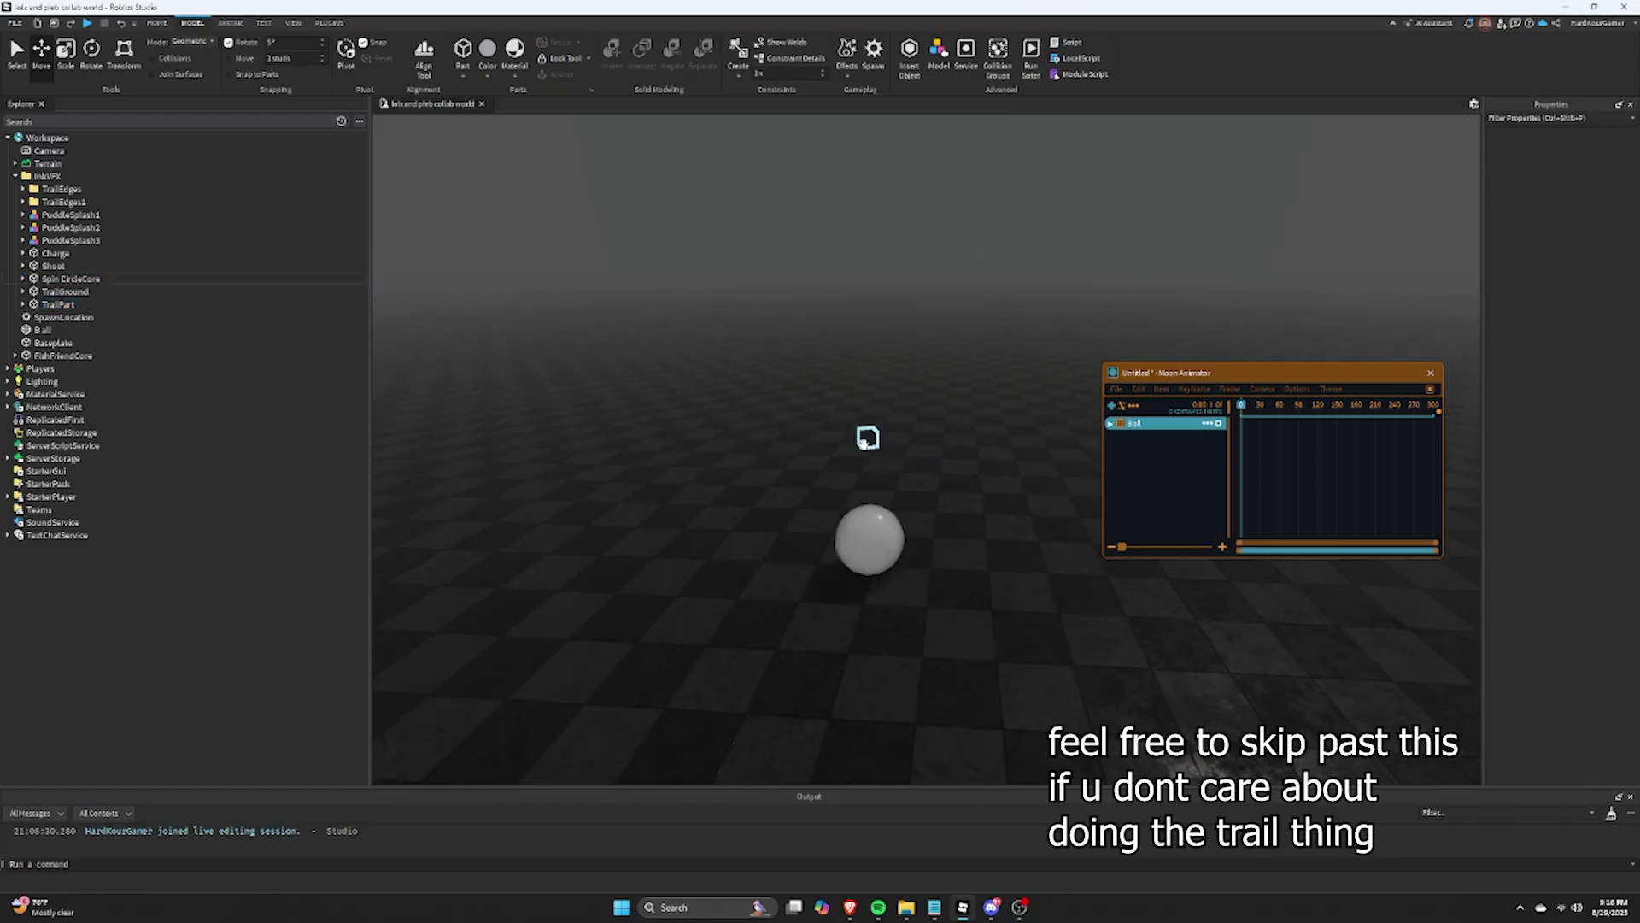
left_click(169, 306)
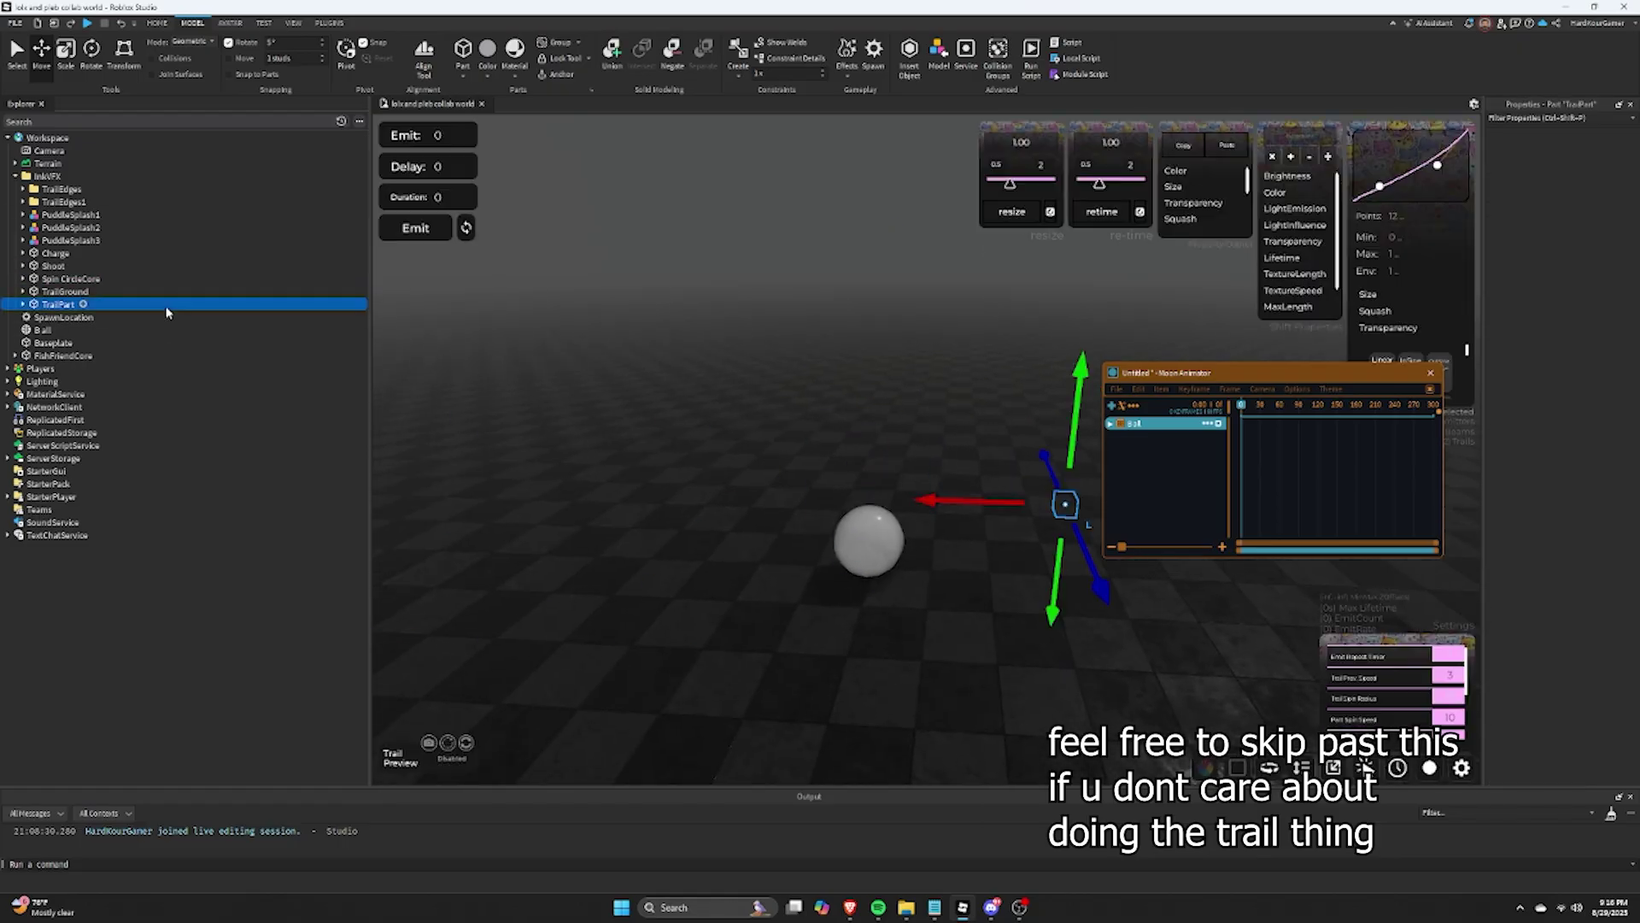
right_click_drag(820, 401, 926, 430)
key("w")
key("d")
left_click_drag(926, 430, 997, 574)
left_click_drag(810, 523, 851, 370)
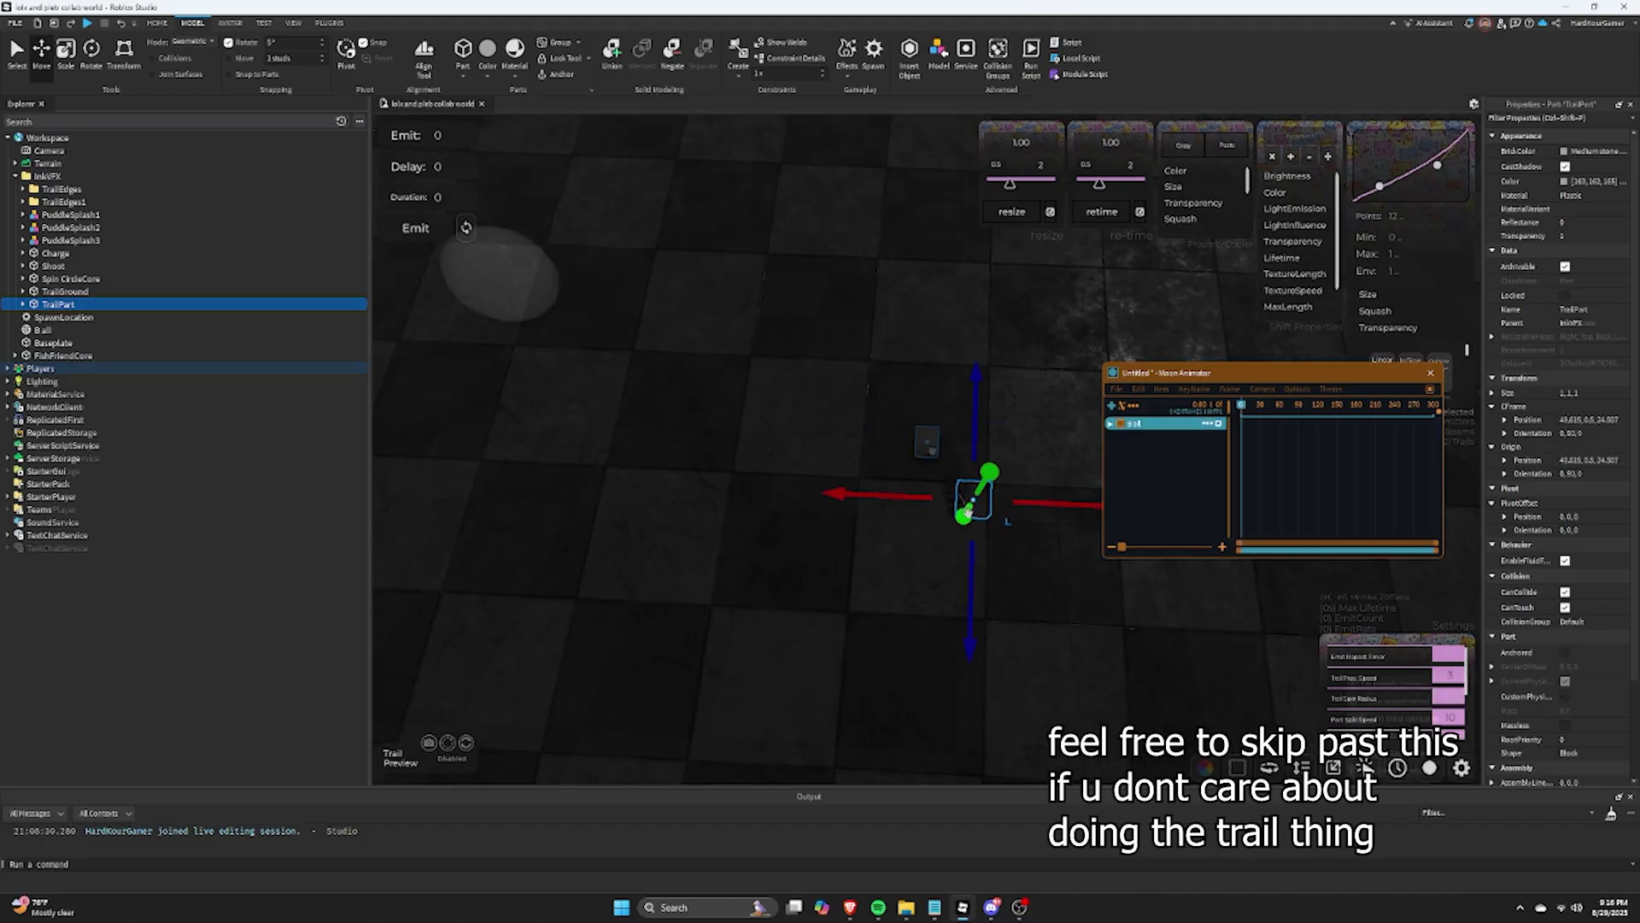
Step: Paste a copy of the InkVFX TrailPart into the TrailRoot part in Workspace
left_click(769, 619)
left_click(59, 304)
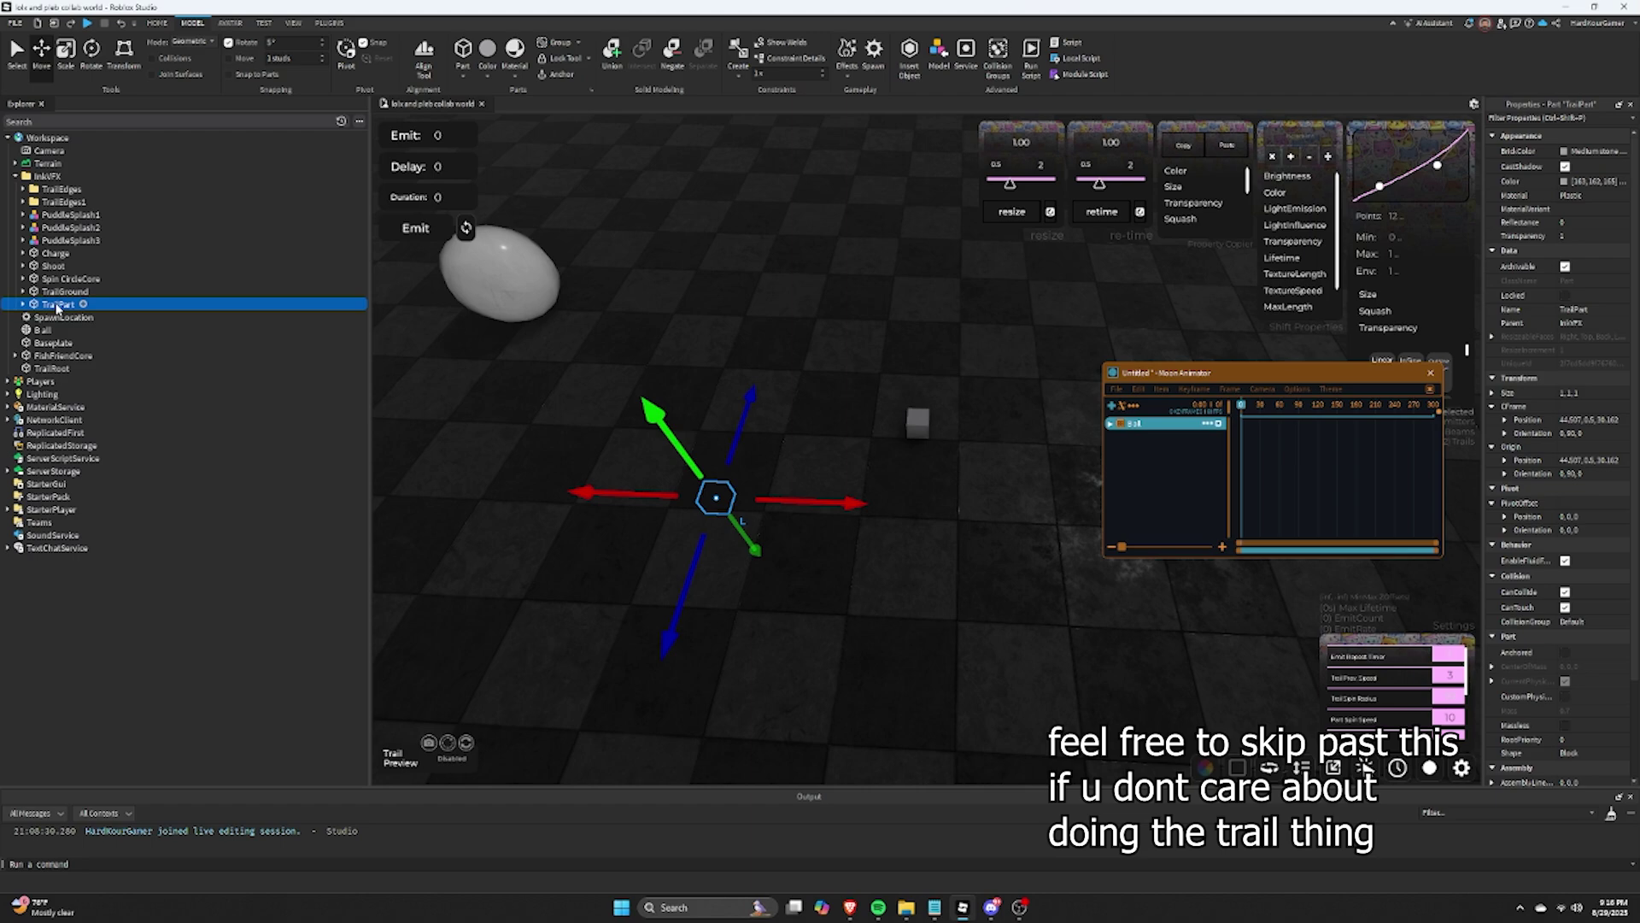
left_click(919, 424)
right_click(63, 368)
left_click(77, 405)
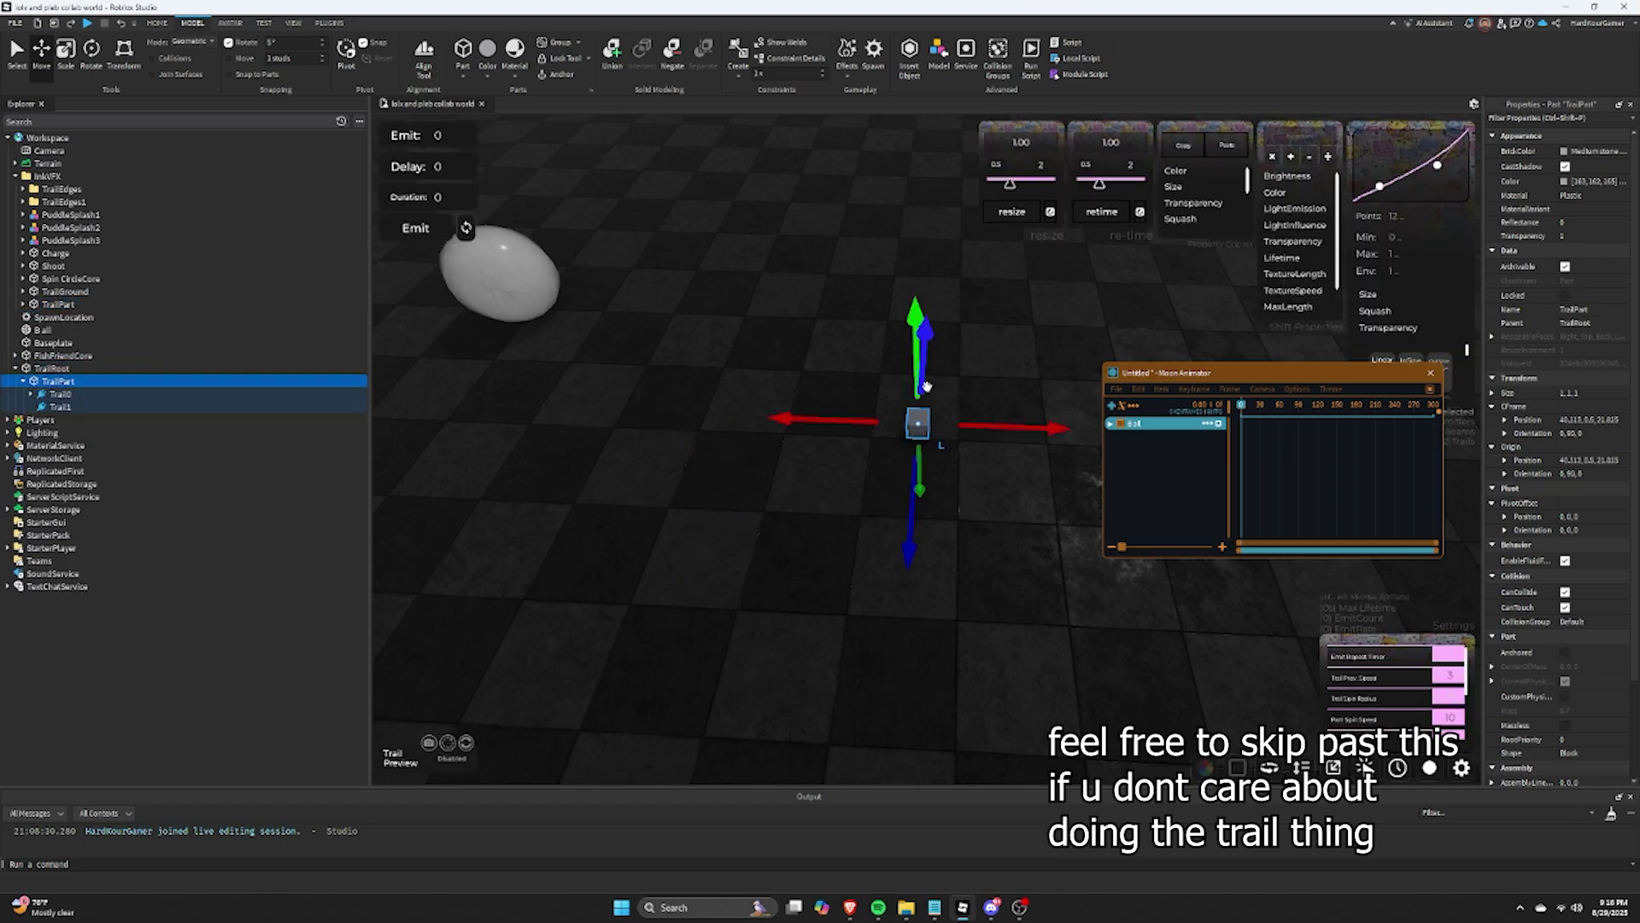
Step: Move the copied TrailPart about 2.26 studs away from TrailRoot and set its transparency to 0
left_click_drag(1012, 427, 1098, 430)
right_click_drag(1025, 478, 906, 486)
left_click(1576, 235)
type("0")
key("Return")
left_click_drag(833, 435, 914, 424)
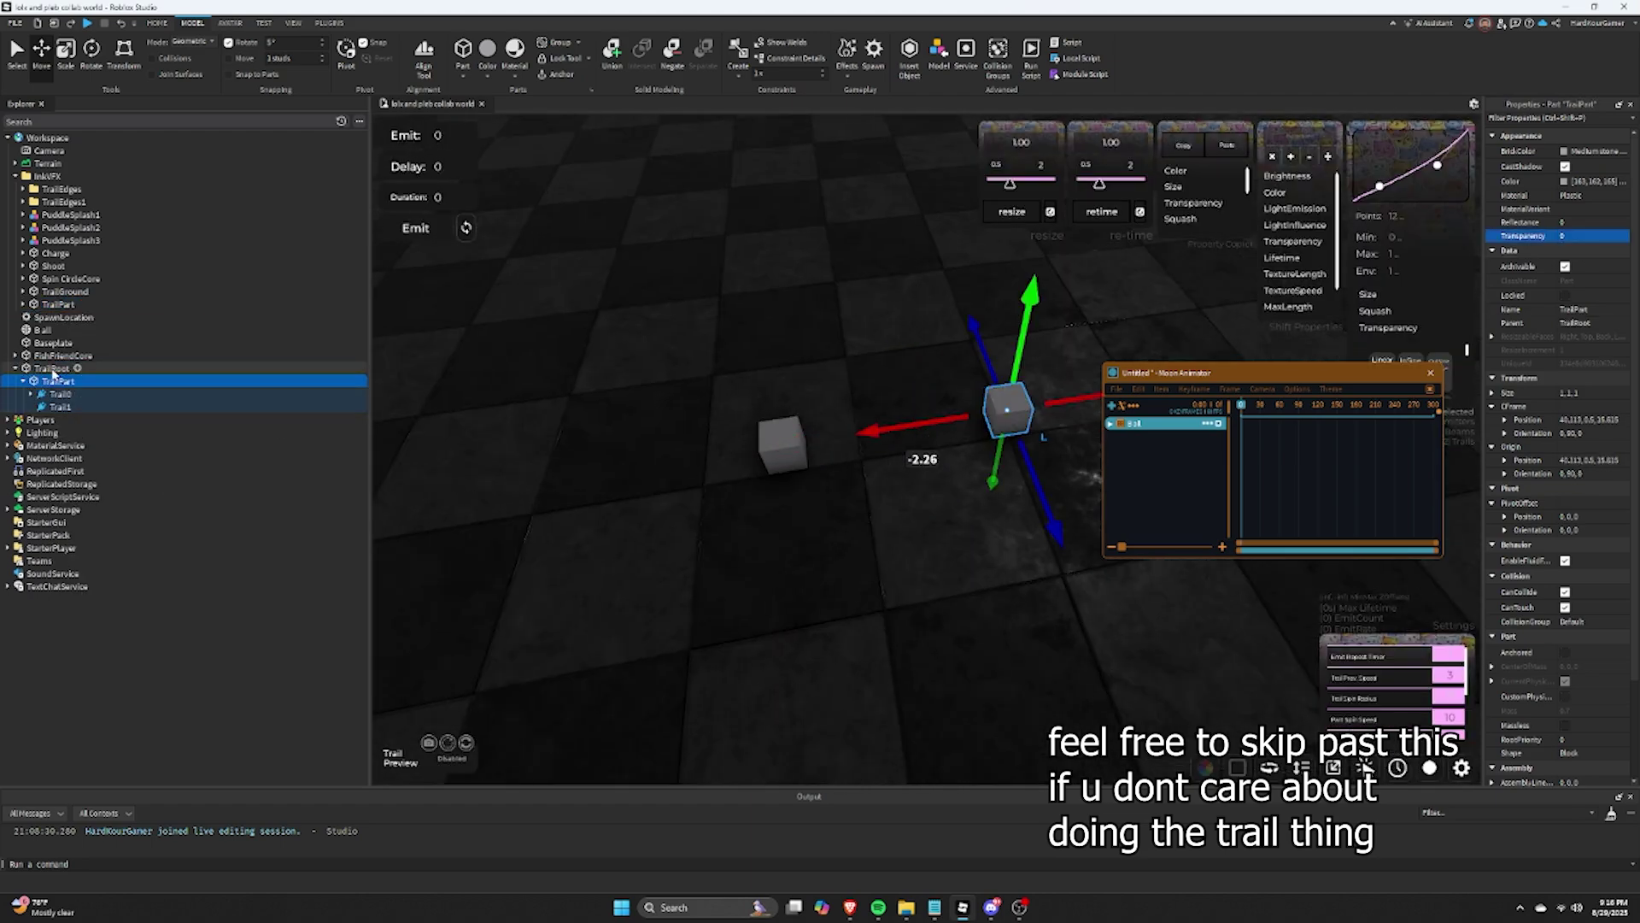
Step: Join TrailPart in place to TrailRoot with Easy Weld, using TrailRoot as the base part
left_click(329, 23)
left_click(846, 56)
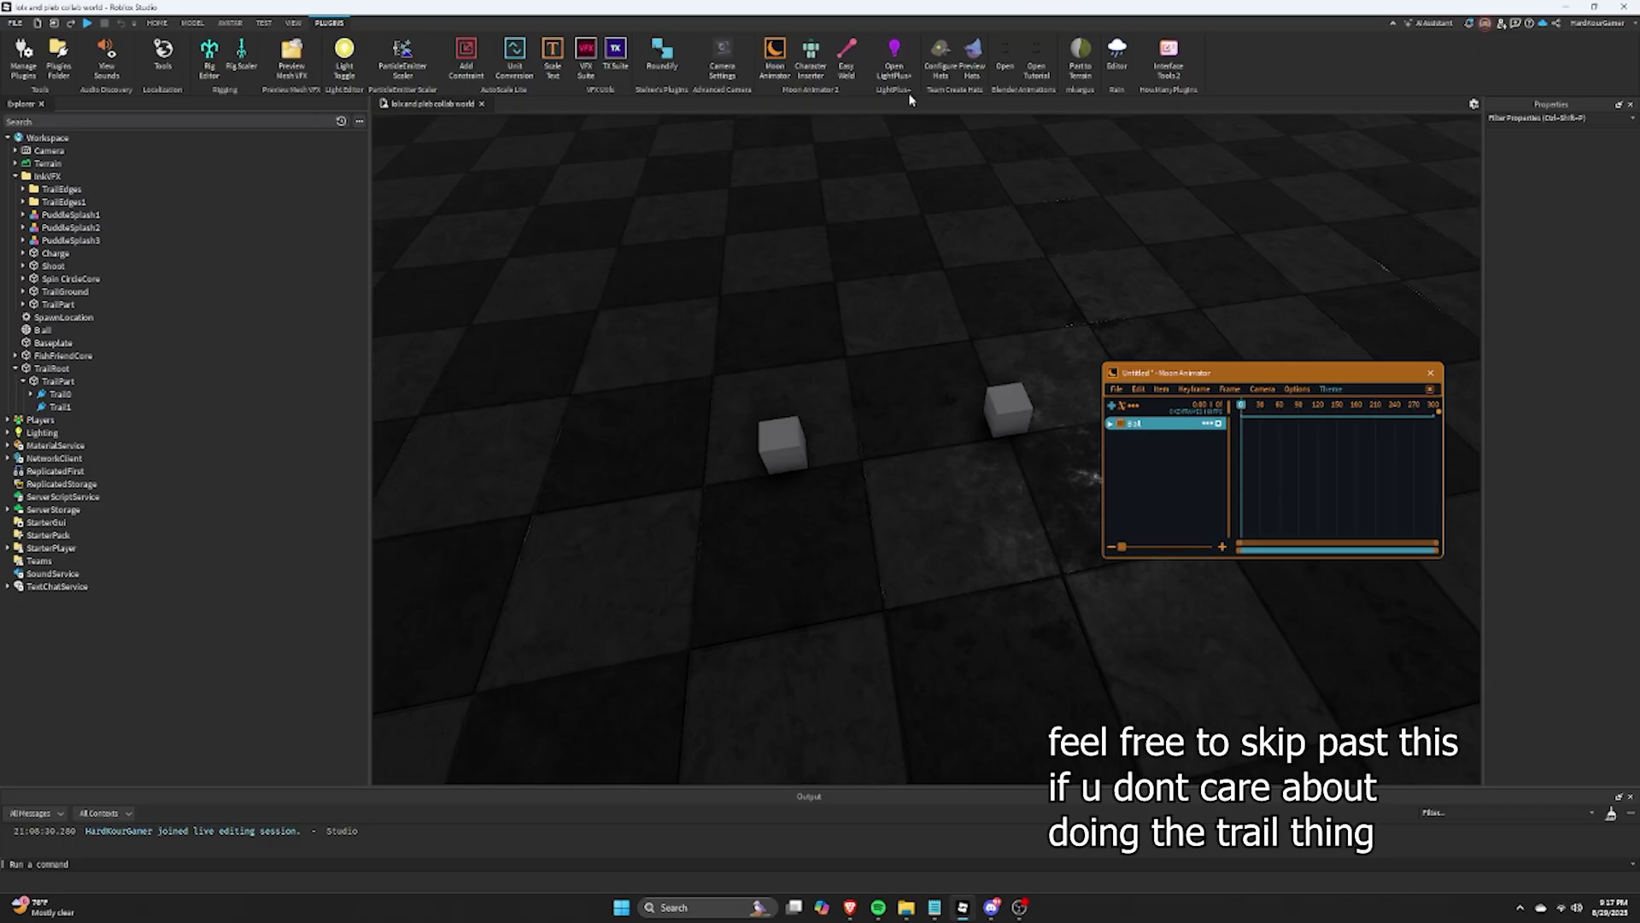
left_click(51, 368)
left_click(53, 381, "ctrl")
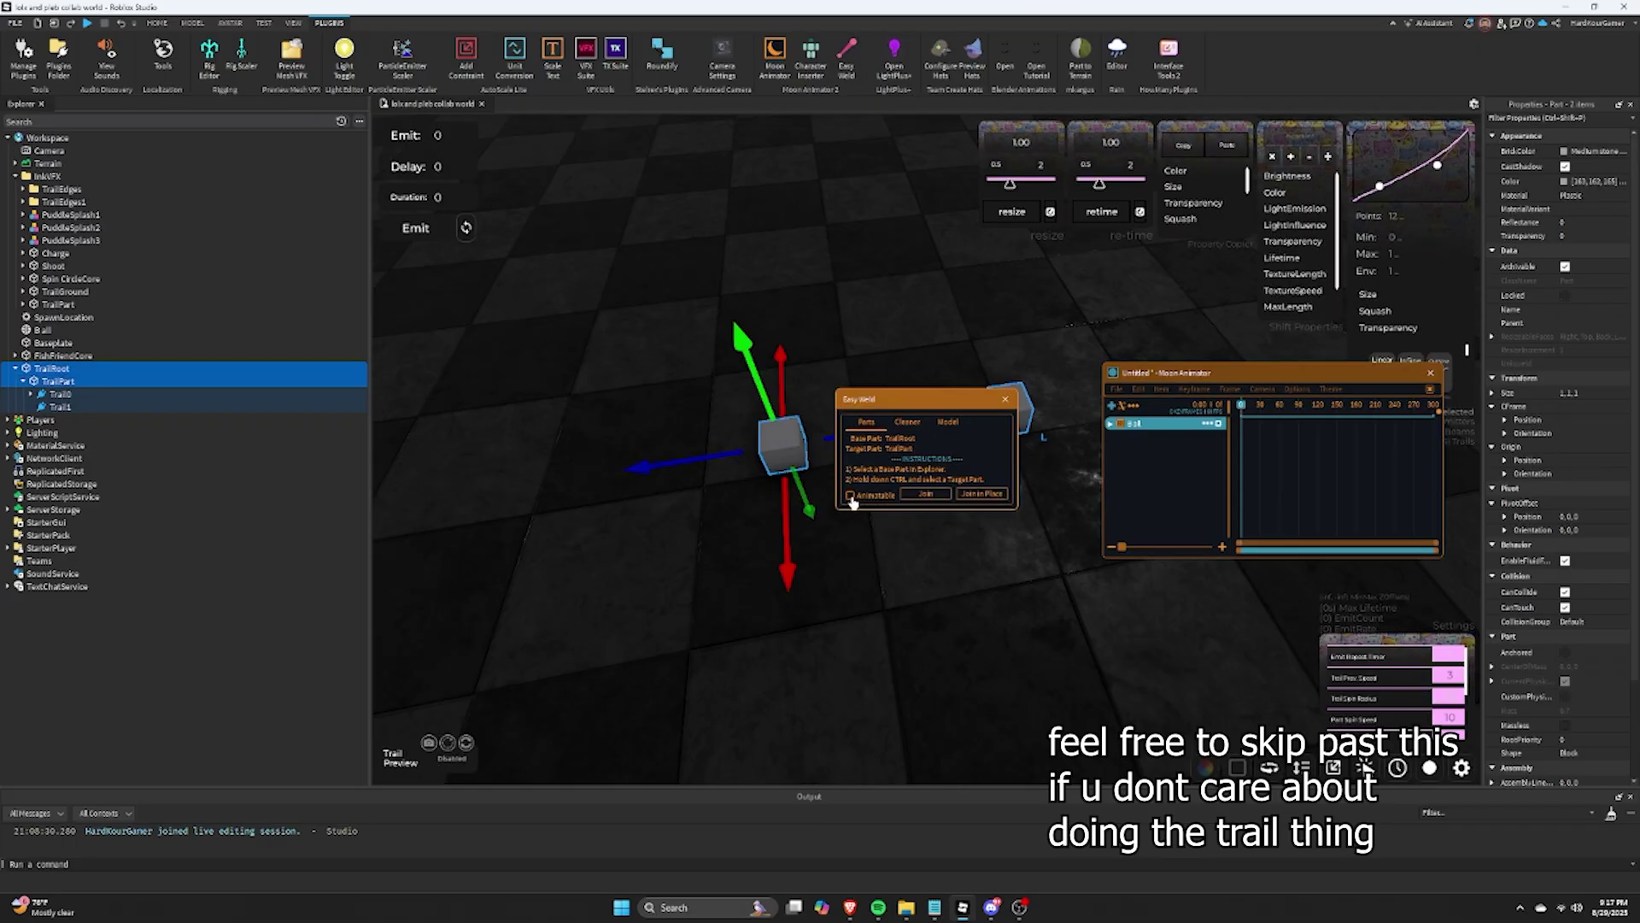
left_click(969, 494)
Step: Set the transparency of the welded trail parts to 1
left_click(57, 381)
left_click(1576, 236)
type("1")
Step: Rotate TrailRoot to test how the welded TrailPart follows it, and delete TrailRoot
left_click(52, 368)
left_click(192, 23)
left_click(91, 56)
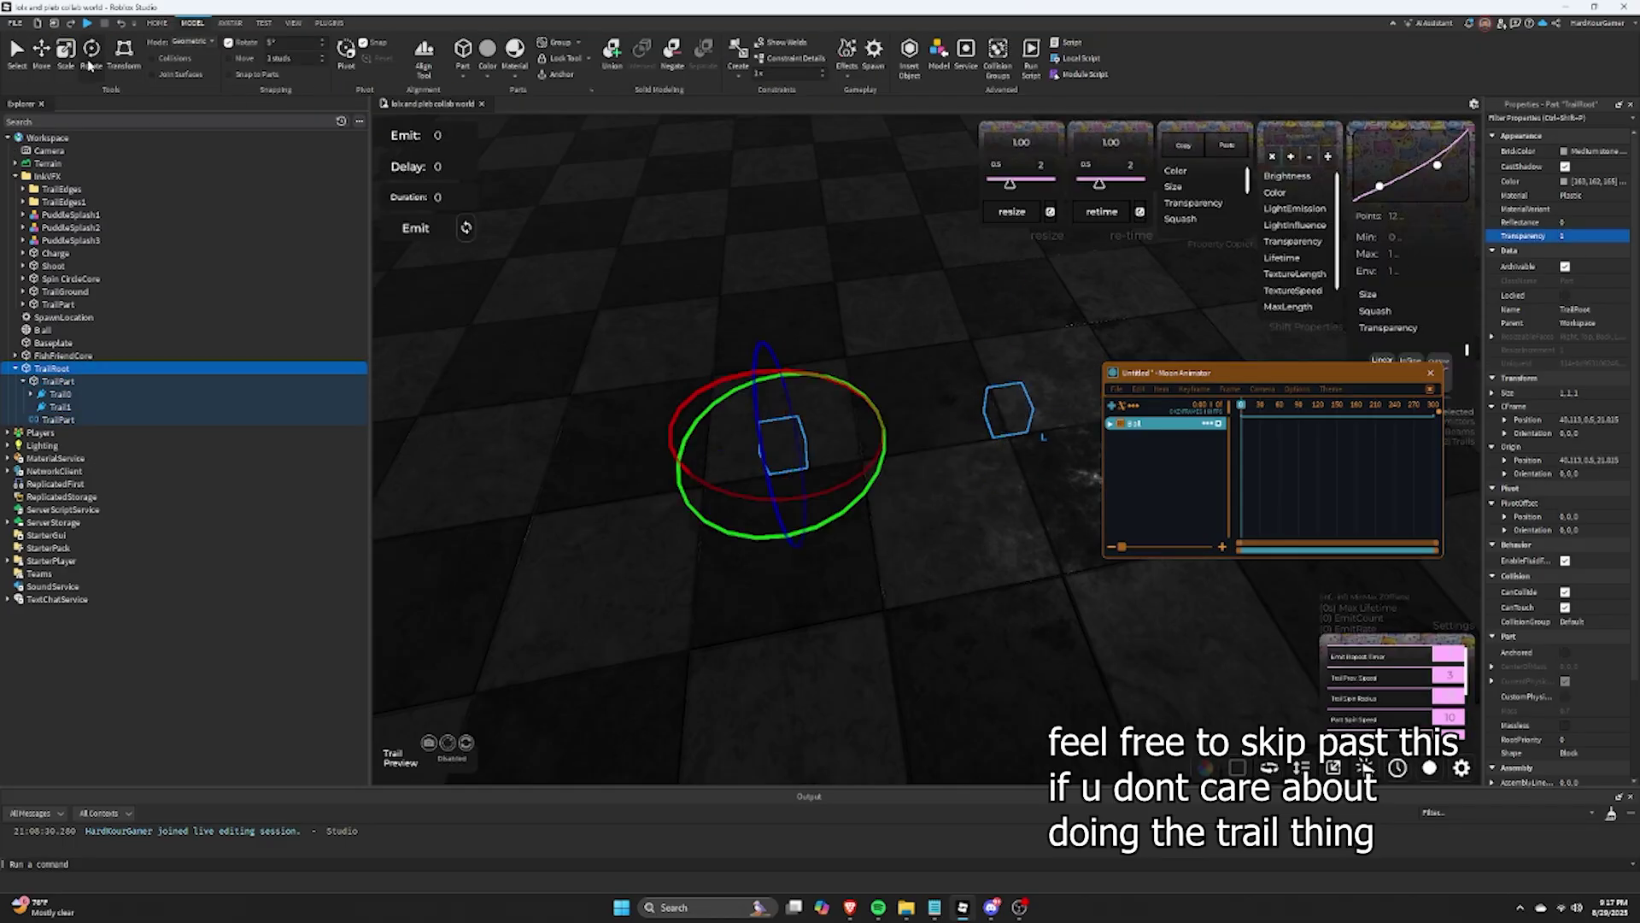
left_click_drag(910, 523, 991, 443)
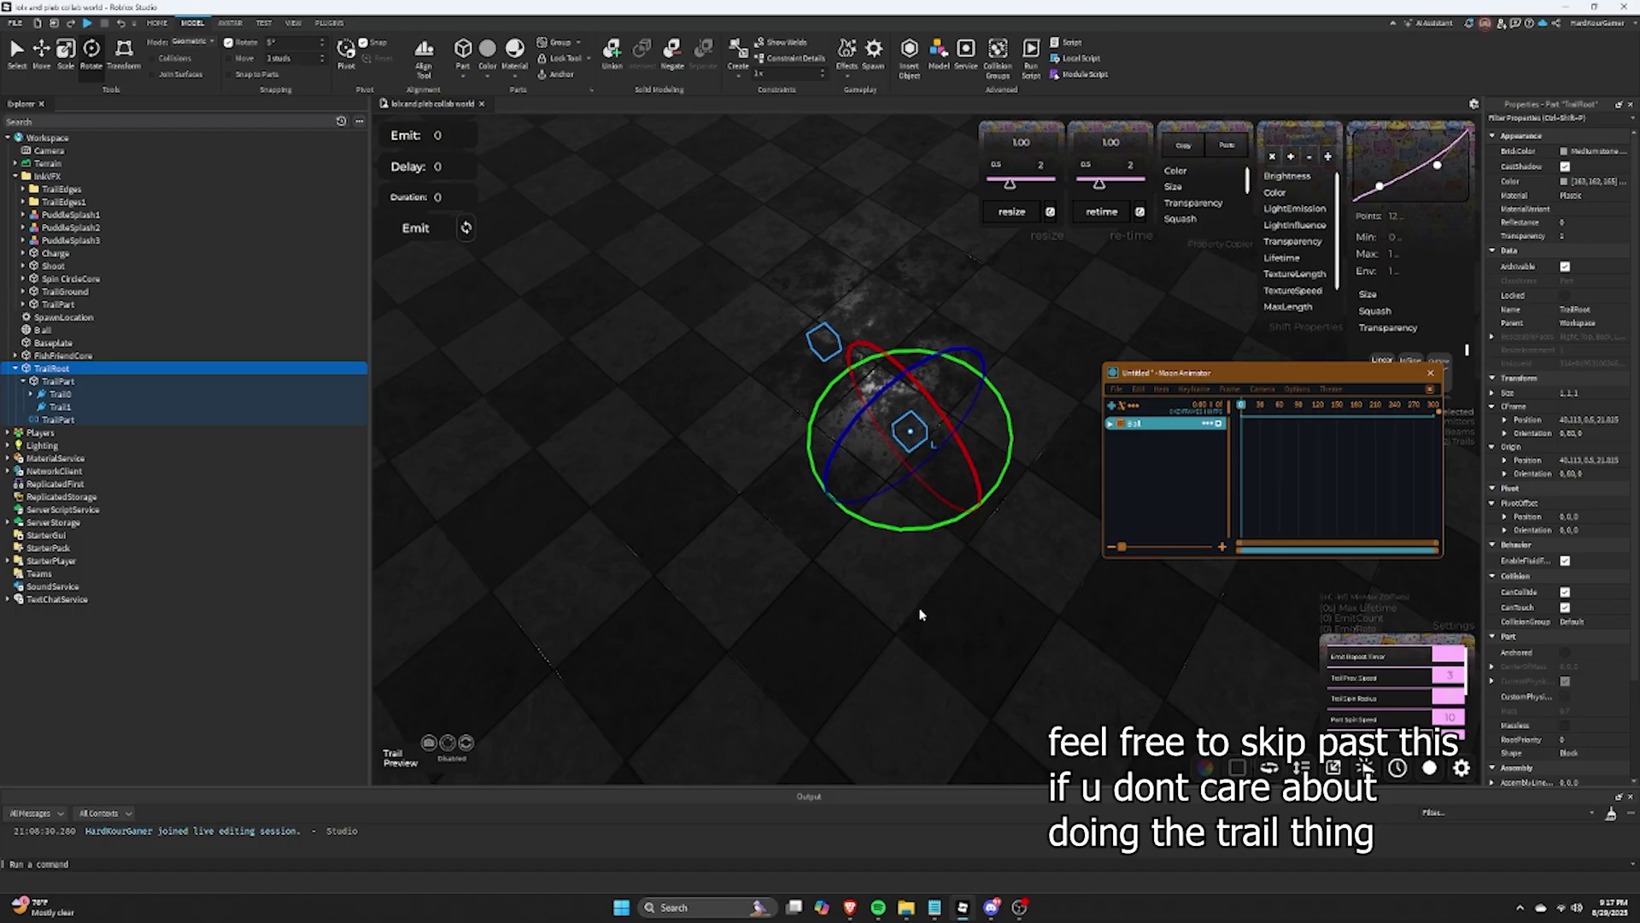
key("Delete")
Step: Set the transparency of Spin CircleCore and its parts TrailPart1 to TrailPart4 to 0
right_click_drag(919, 615, 820, 513)
left_click(733, 424)
right_click_drag(722, 359, 632, 367)
left_click(24, 279)
left_click_drag(119, 279, 120, 329)
left_click(1576, 236)
type("0")
left_click(1216, 311)
right_click_drag(1216, 311, 1239, 248)
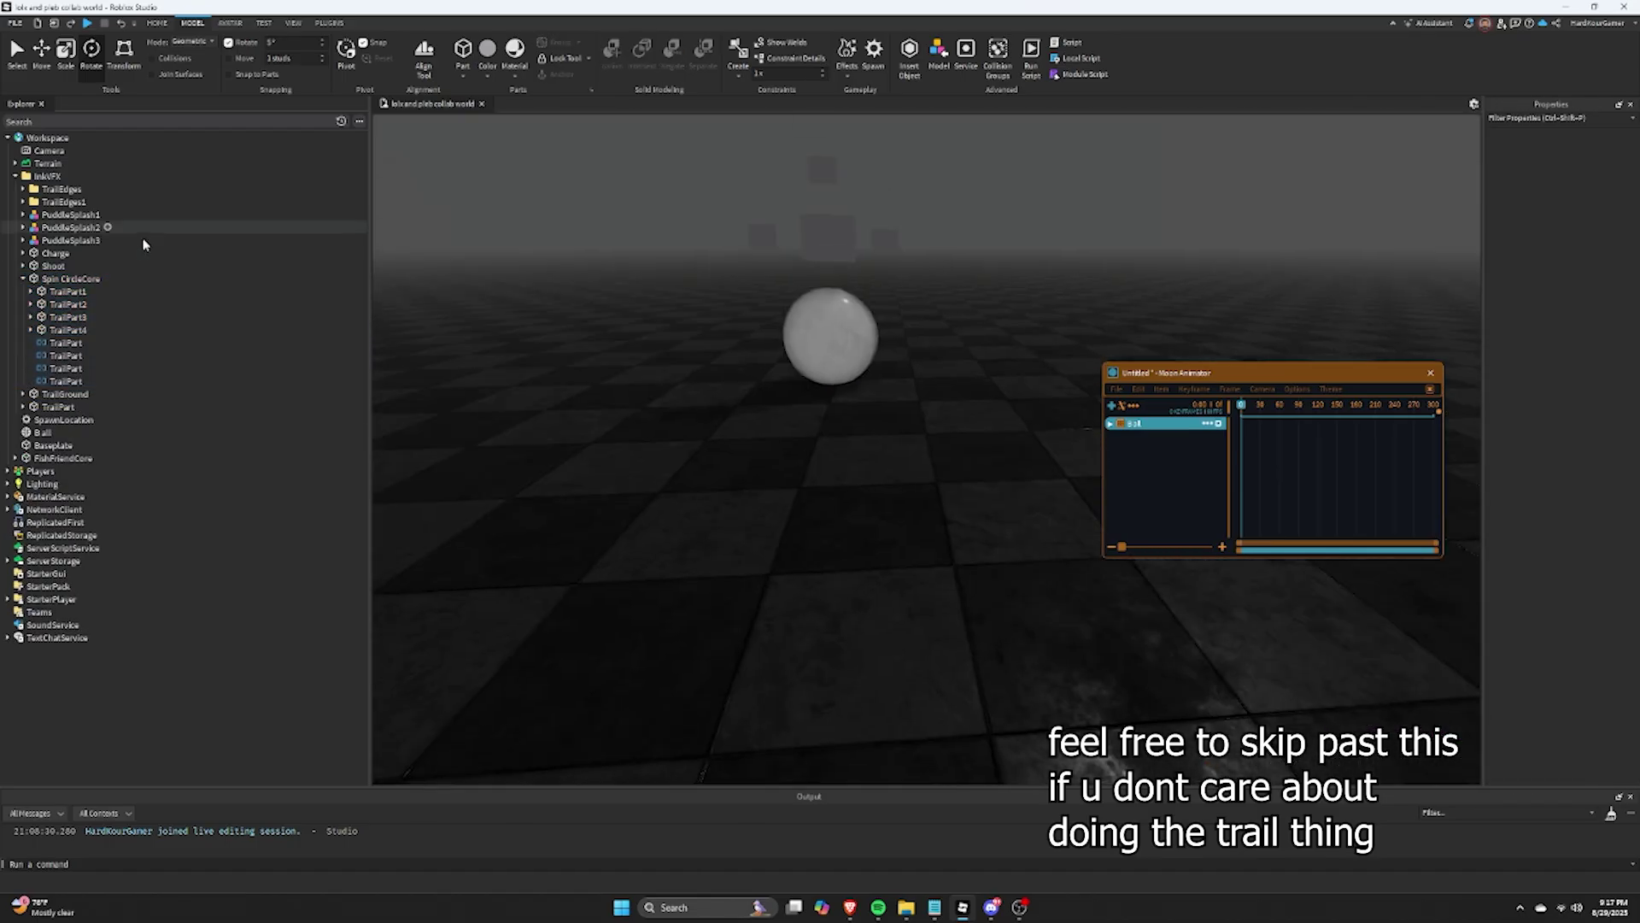
Step: Make Spin CircleCore and its four trail parts invisible again
left_click_drag(128, 279, 128, 329)
left_click(1267, 414)
right_click_drag(939, 462, 871, 495)
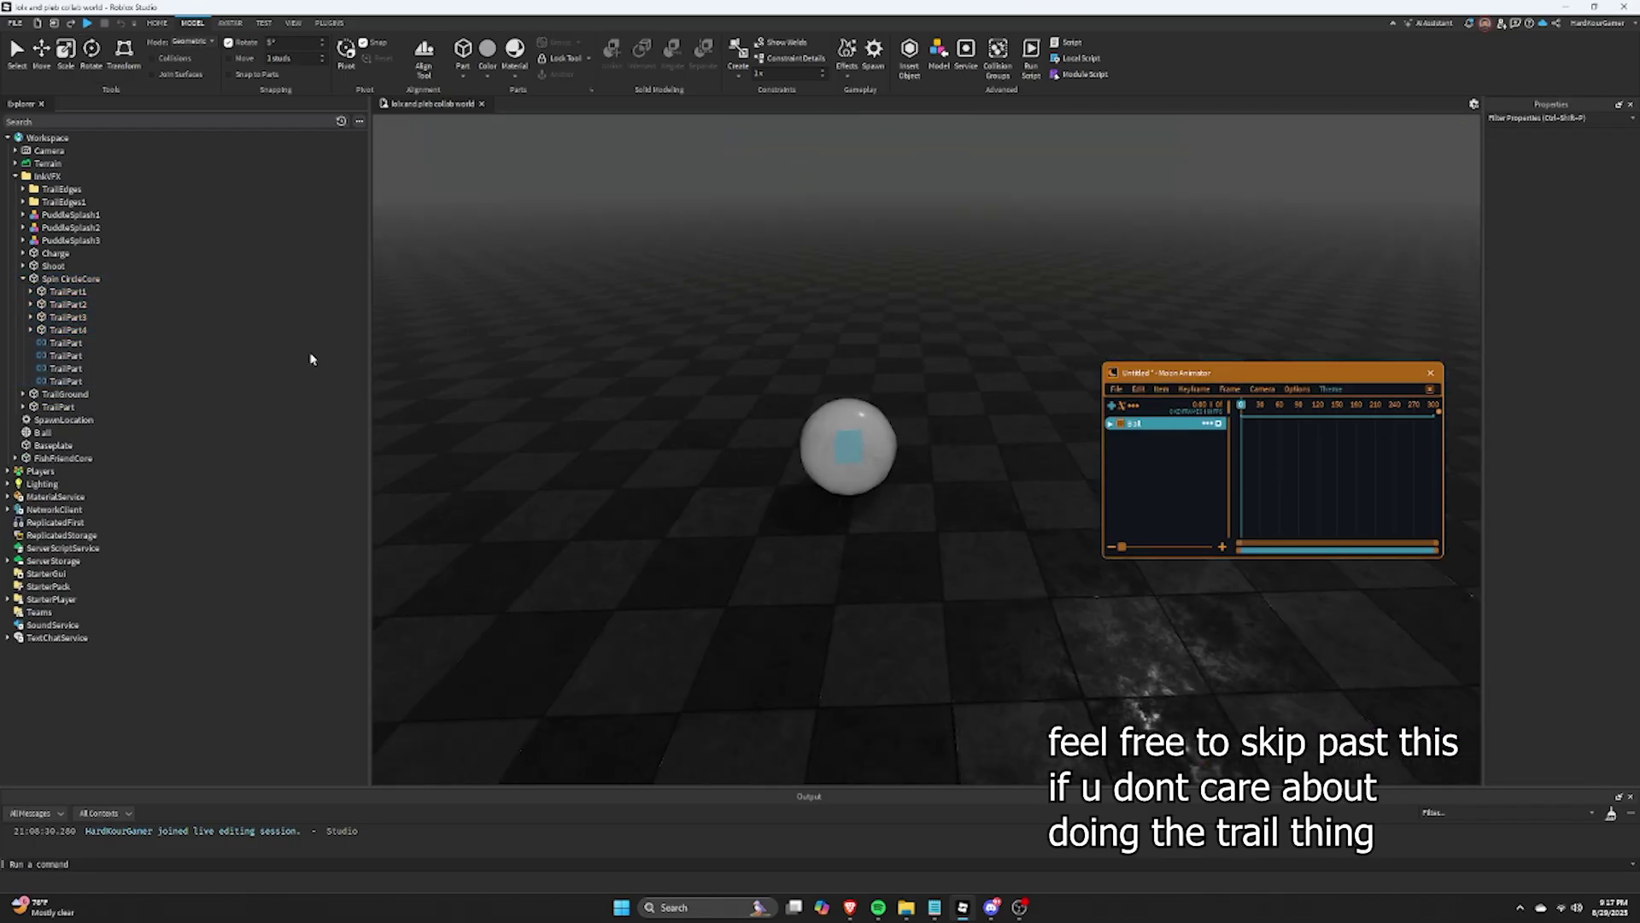
Step: Move Spin CircleCore with its trail parts down onto the ball
left_click(23, 279)
right_click_drag(820, 427, 827, 468)
right_click_drag(1013, 446, 1017, 479)
left_click(71, 278)
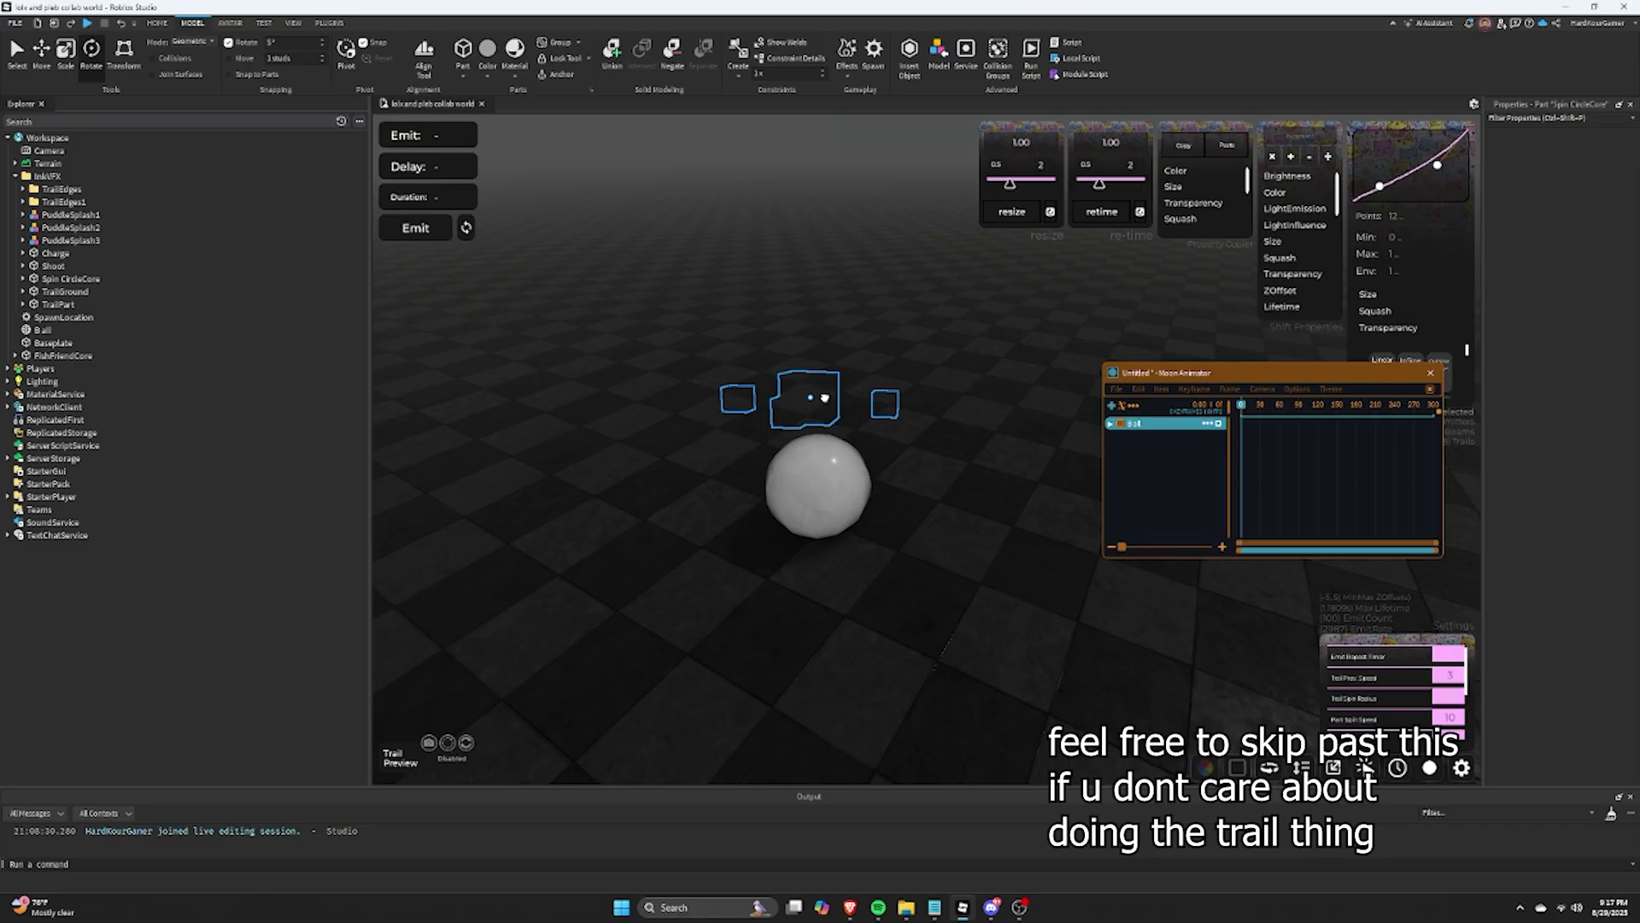
left_click_drag(824, 395, 965, 565)
Step: Add Spin CircleCore to the animation timeline as an item with the CFrame property
left_click(1111, 424)
left_click(1111, 405)
left_click(71, 278)
left_click(1163, 582)
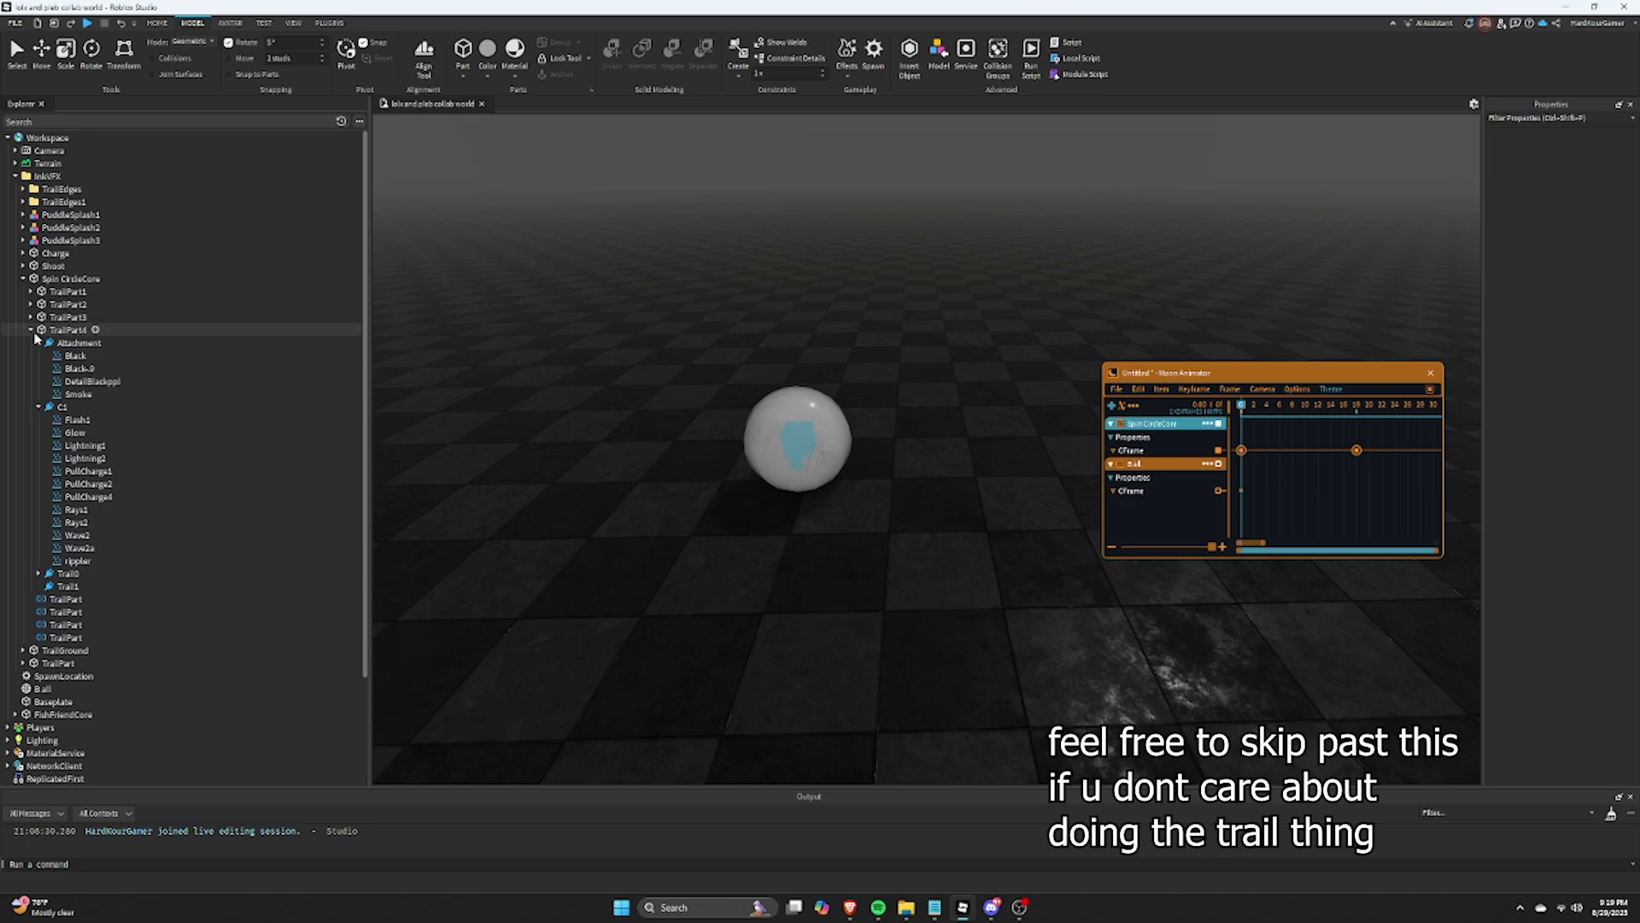
Step: Filter the Explorer by c:ParticleEmitter and add all emitters of Spin CircleCore's trail parts to the animation with the Enabled property
left_click(1118, 408)
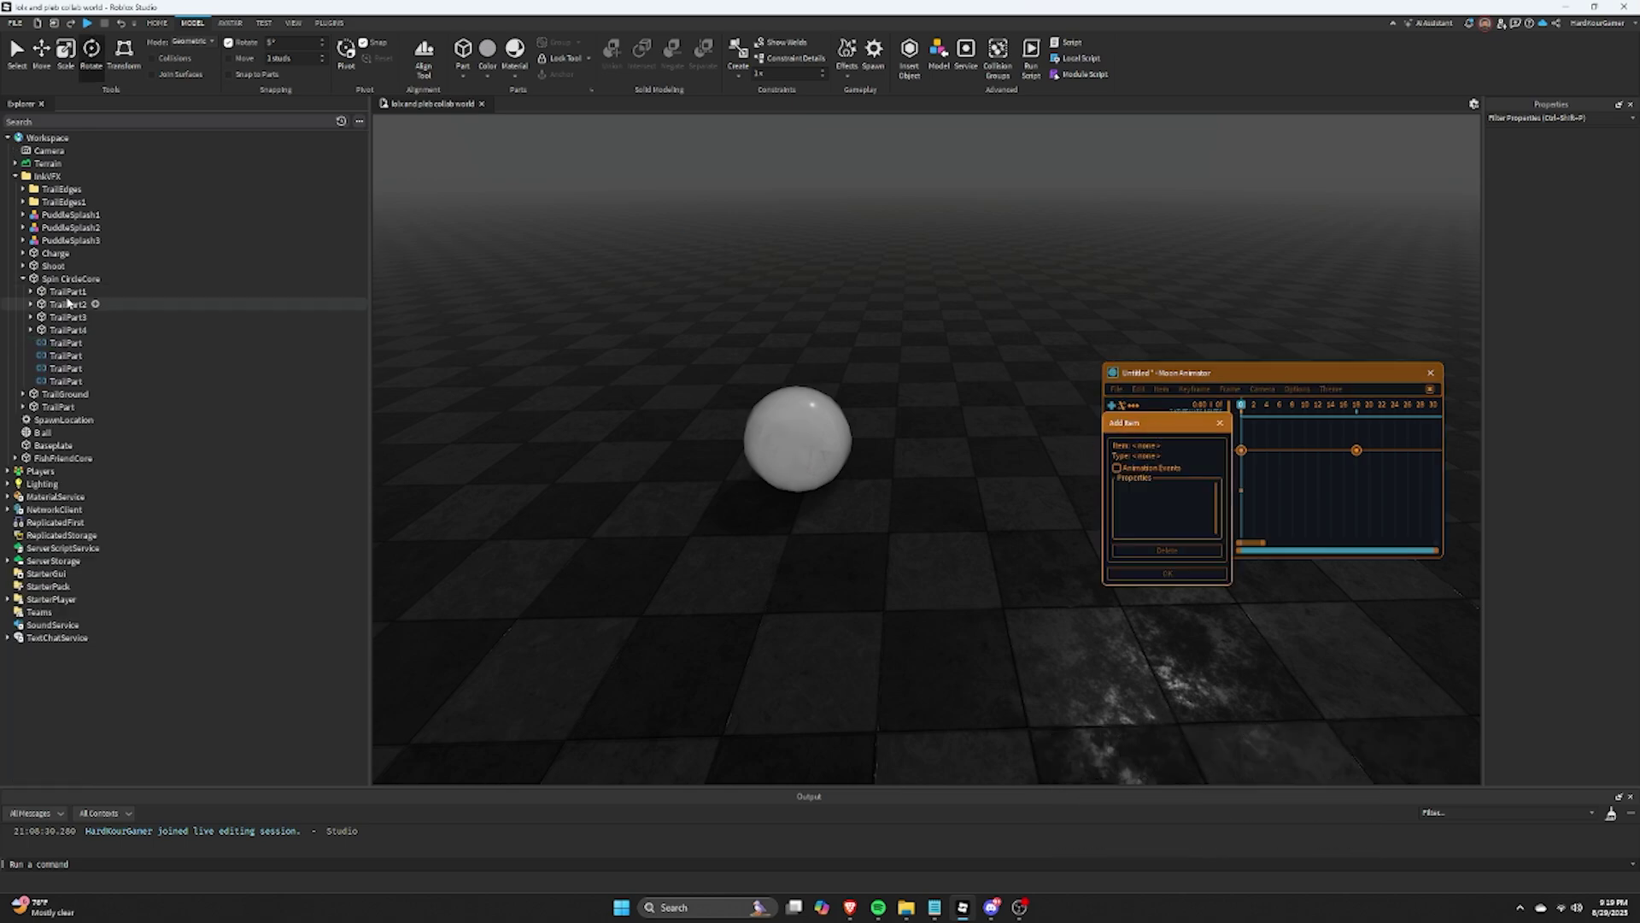
type("c:particleEmitter")
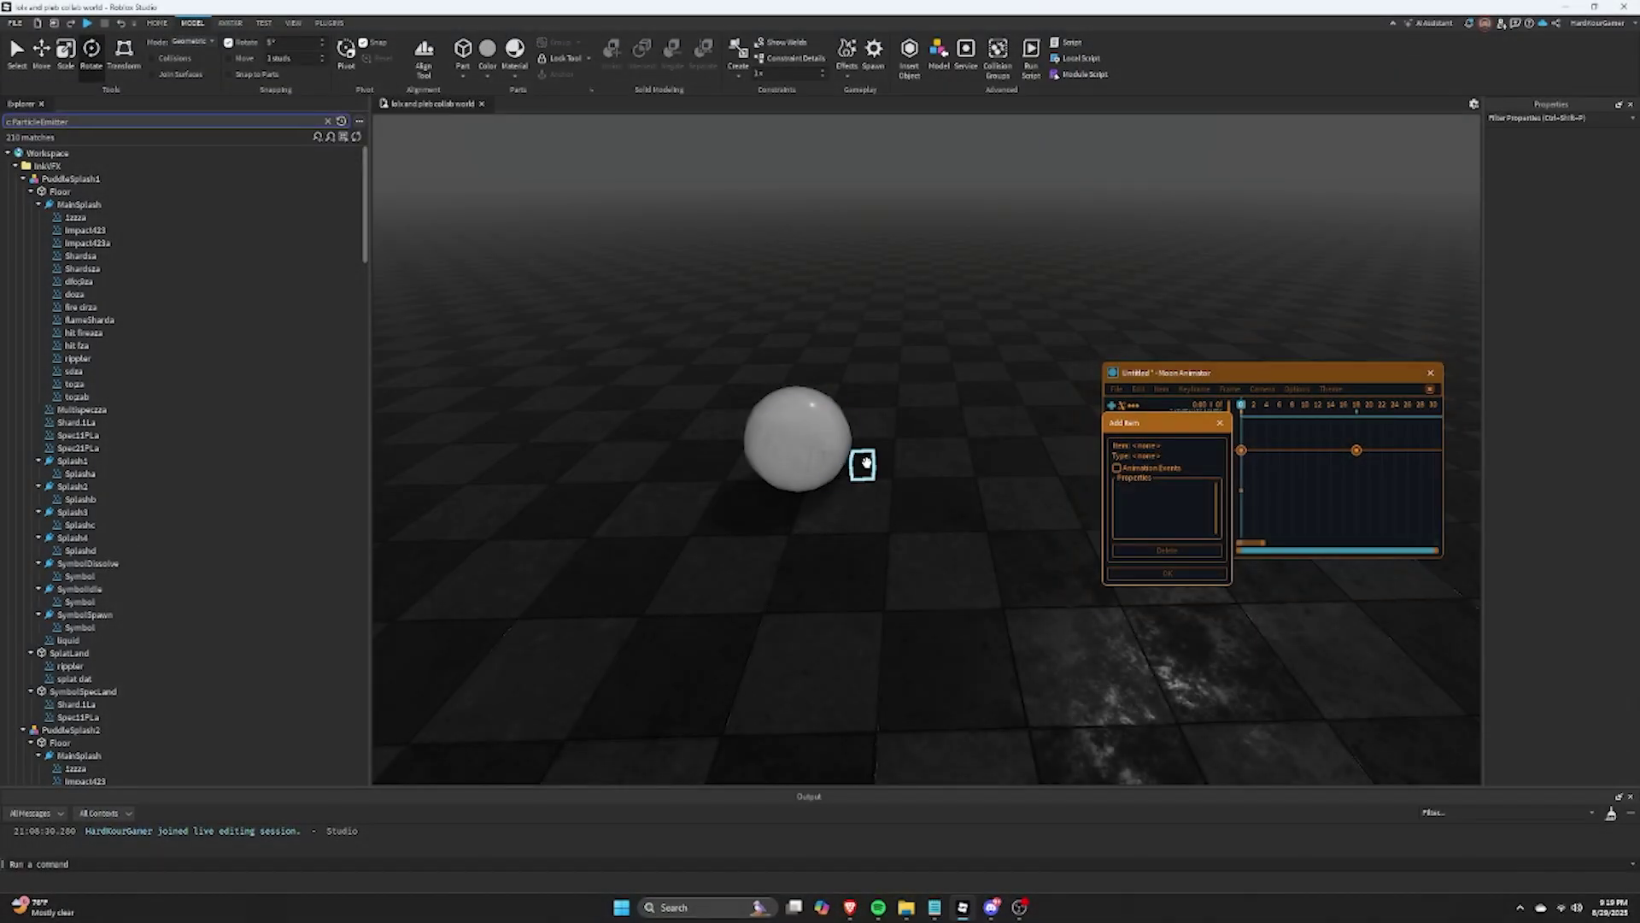
left_click(863, 464)
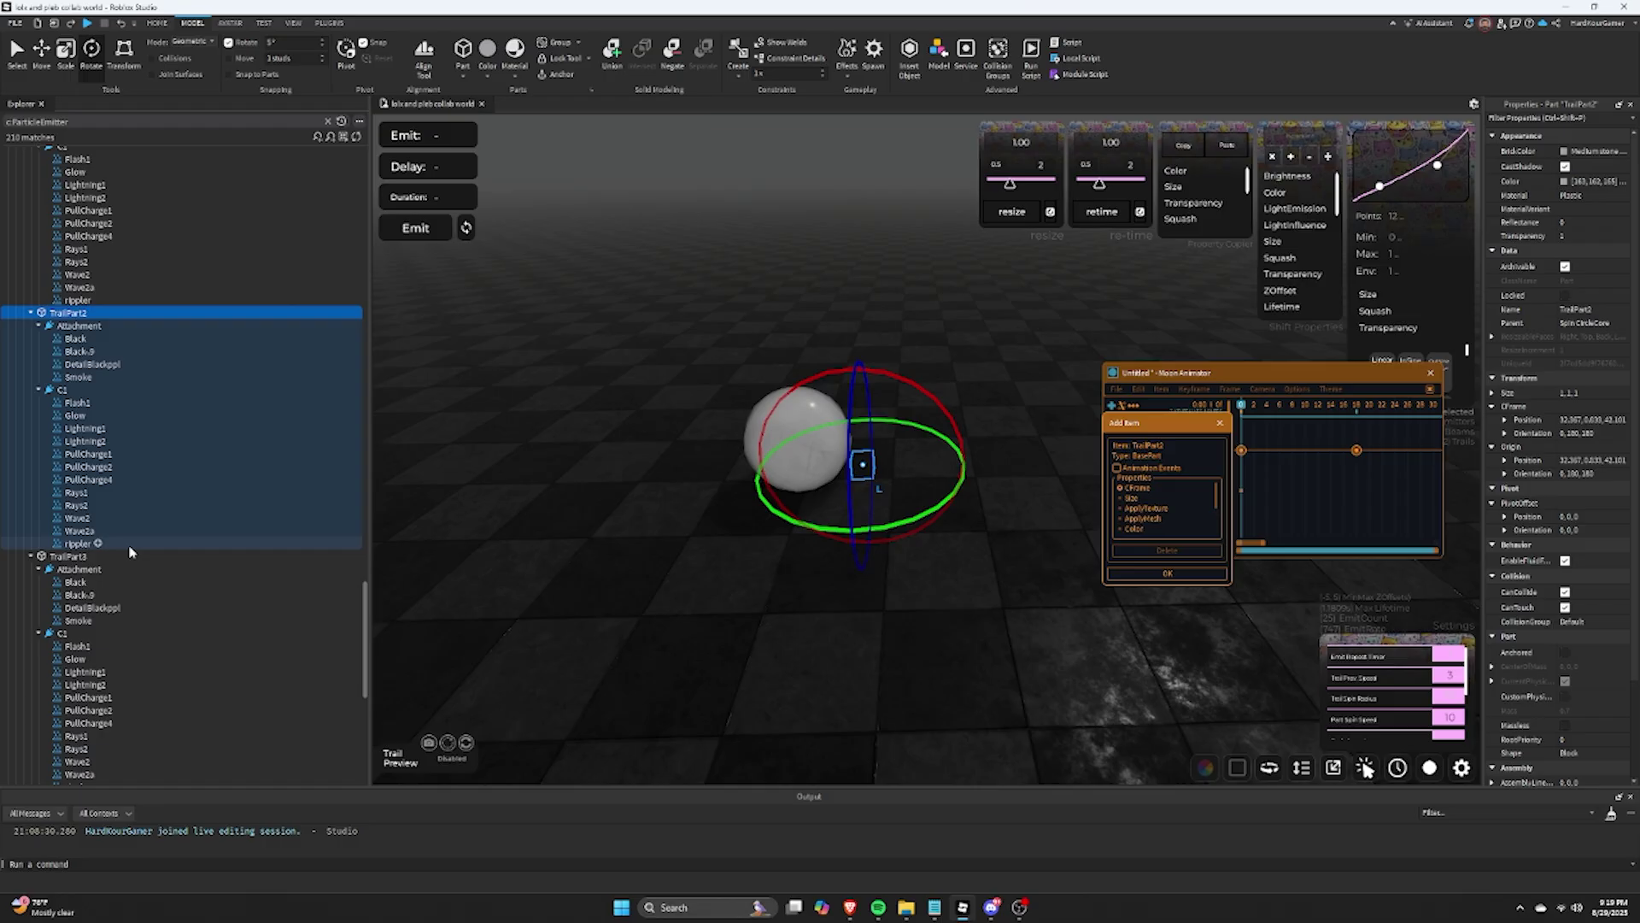
left_click_drag(162, 232, 175, 575)
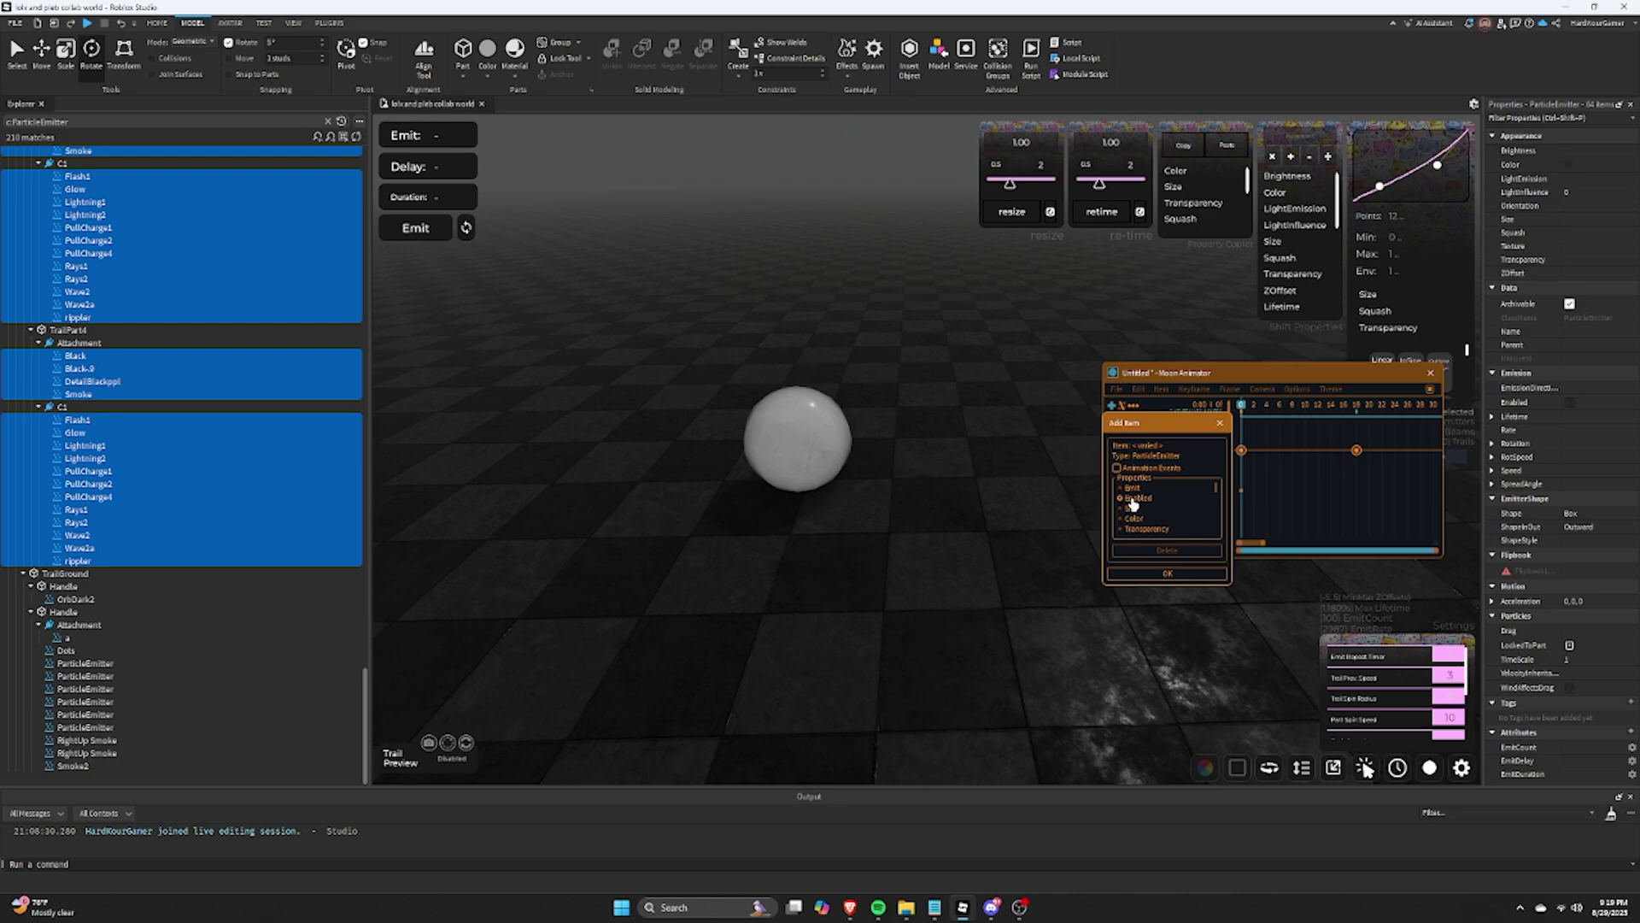
left_click(1169, 574)
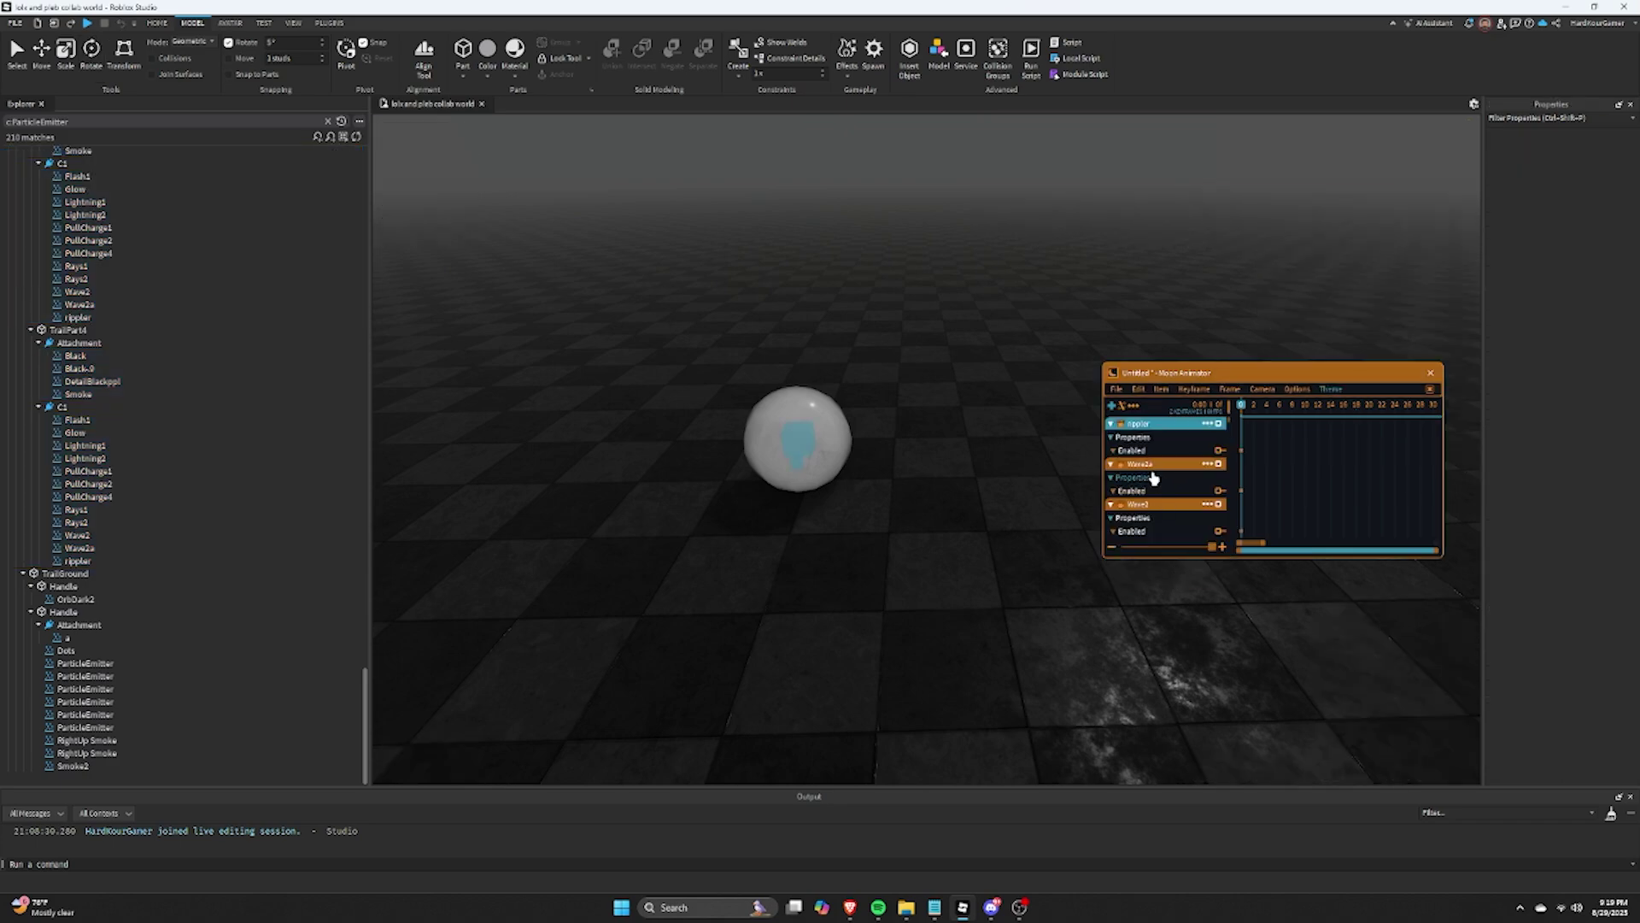
Step: Add an Enabled keyframe at frame 2 for each particle emitter of Spin CircleCore's trail parts
left_click_drag(1245, 415, 1239, 414)
right_click_drag(987, 369, 986, 369)
key("q")
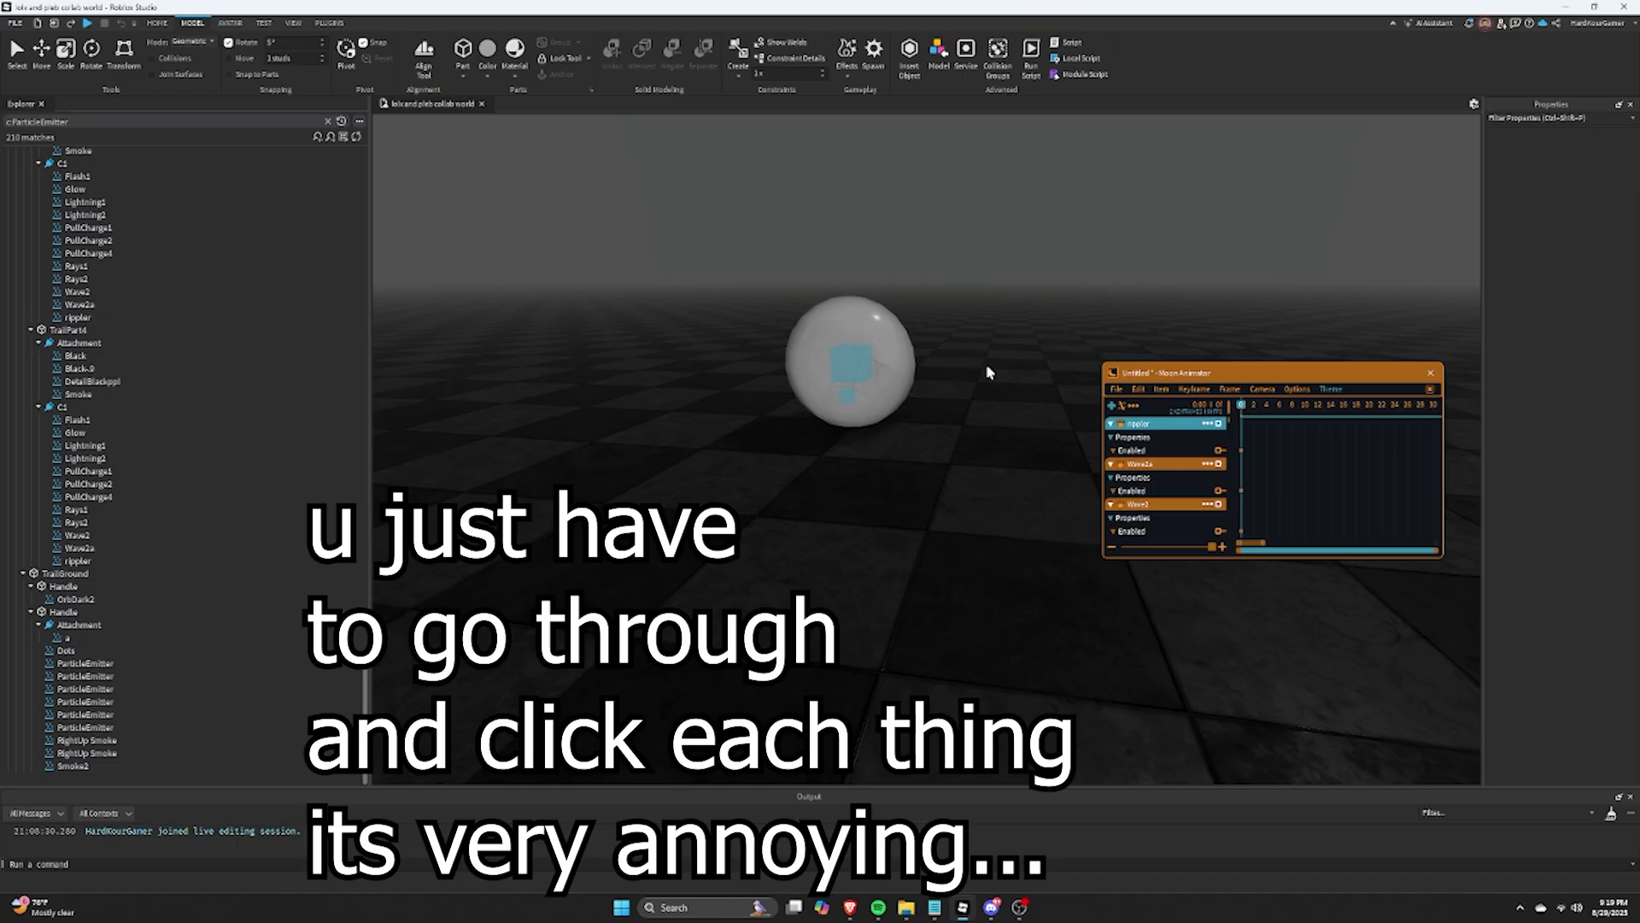
key("space")
key("space")
left_click_drag(1259, 415, 1249, 415)
left_click(1168, 450)
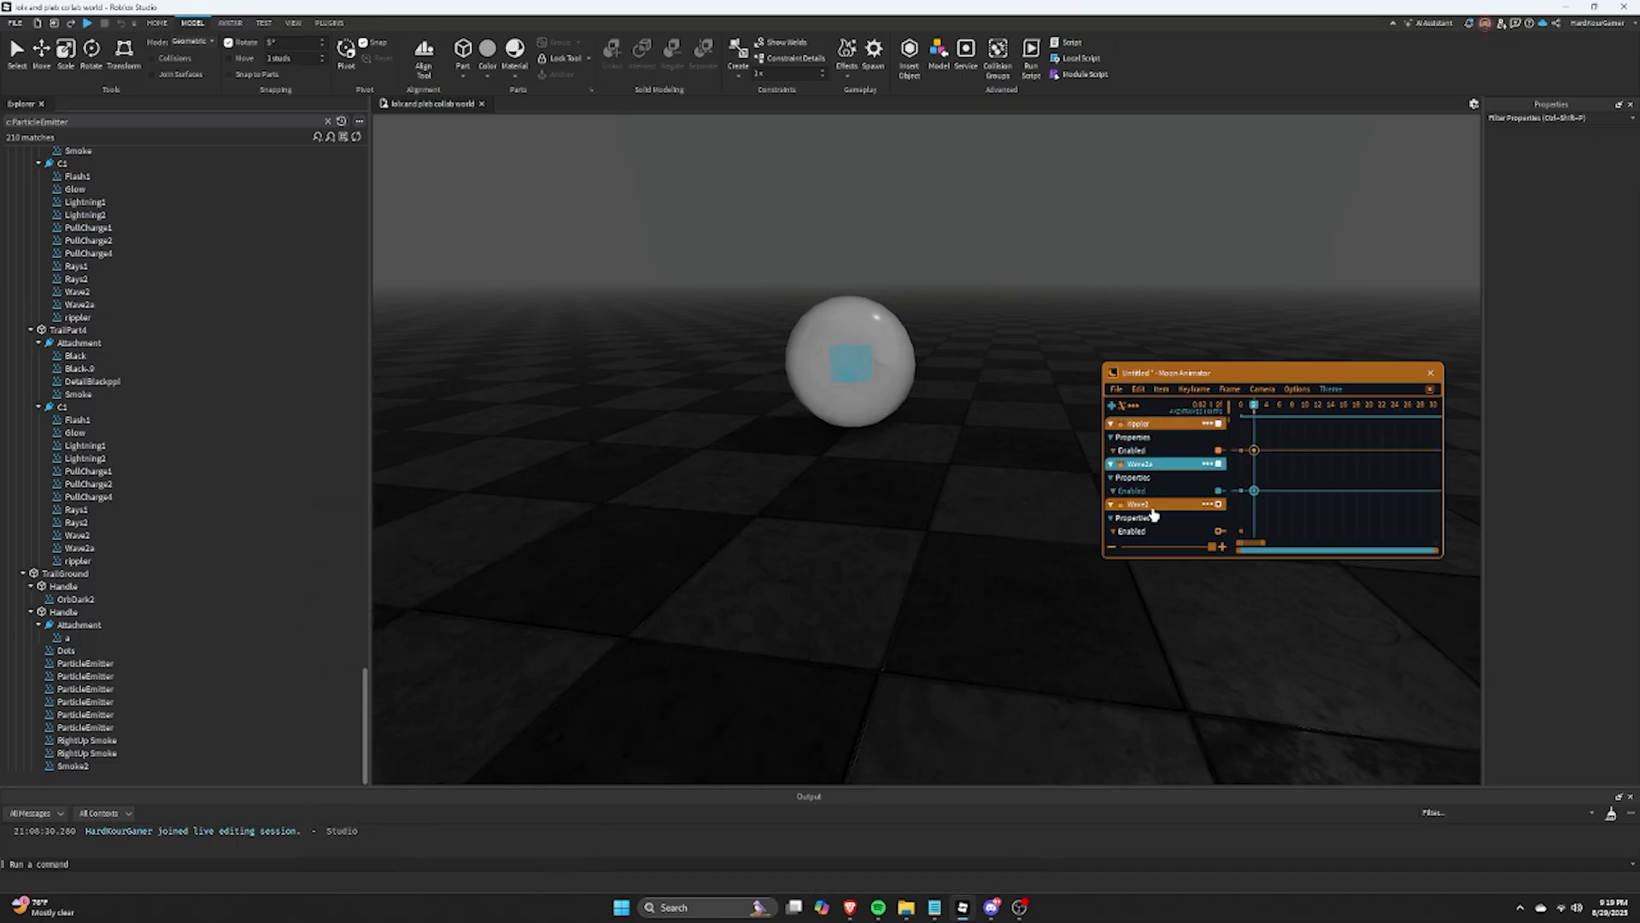
scroll(1141, 521, "down", 4)
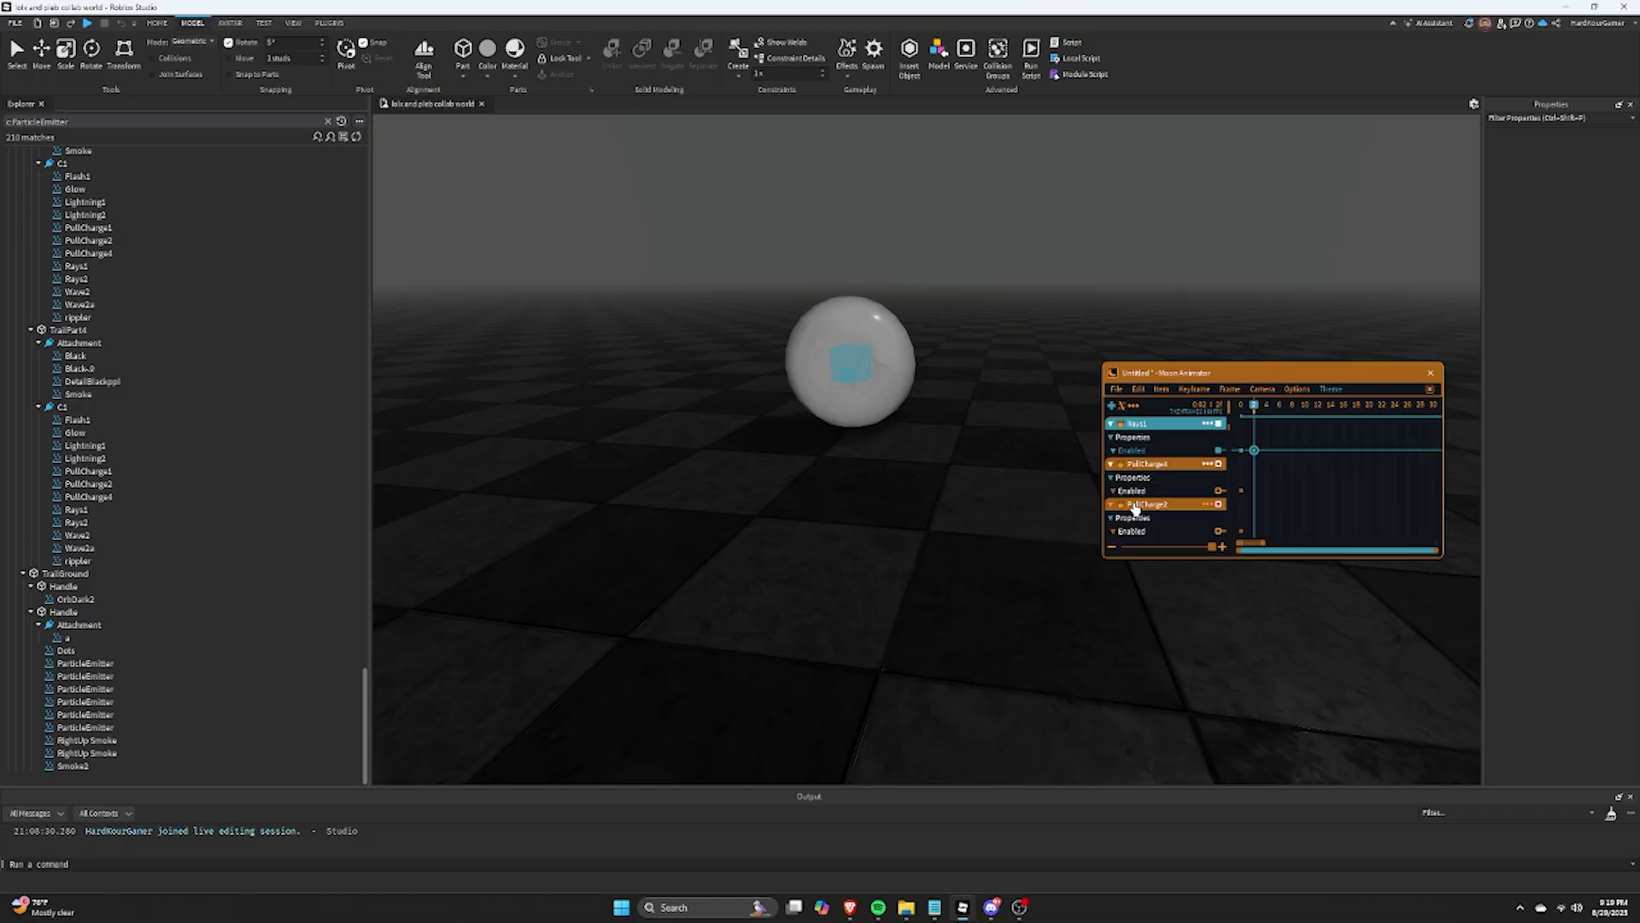
scroll(1179, 500, "up", 6)
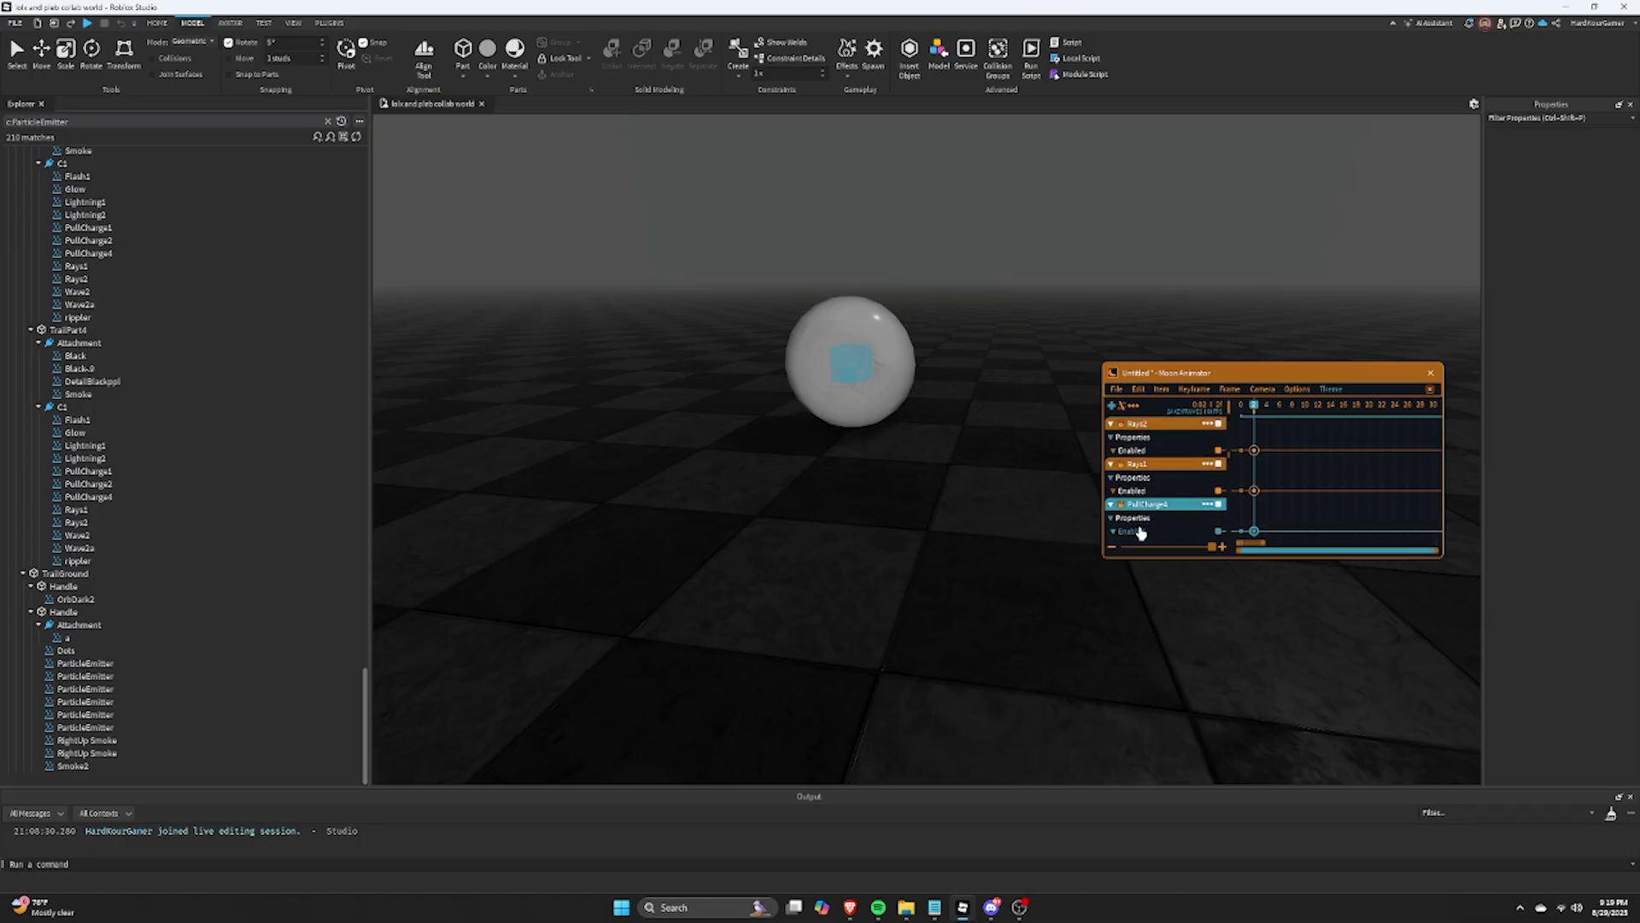
scroll(1150, 499, "down", 6)
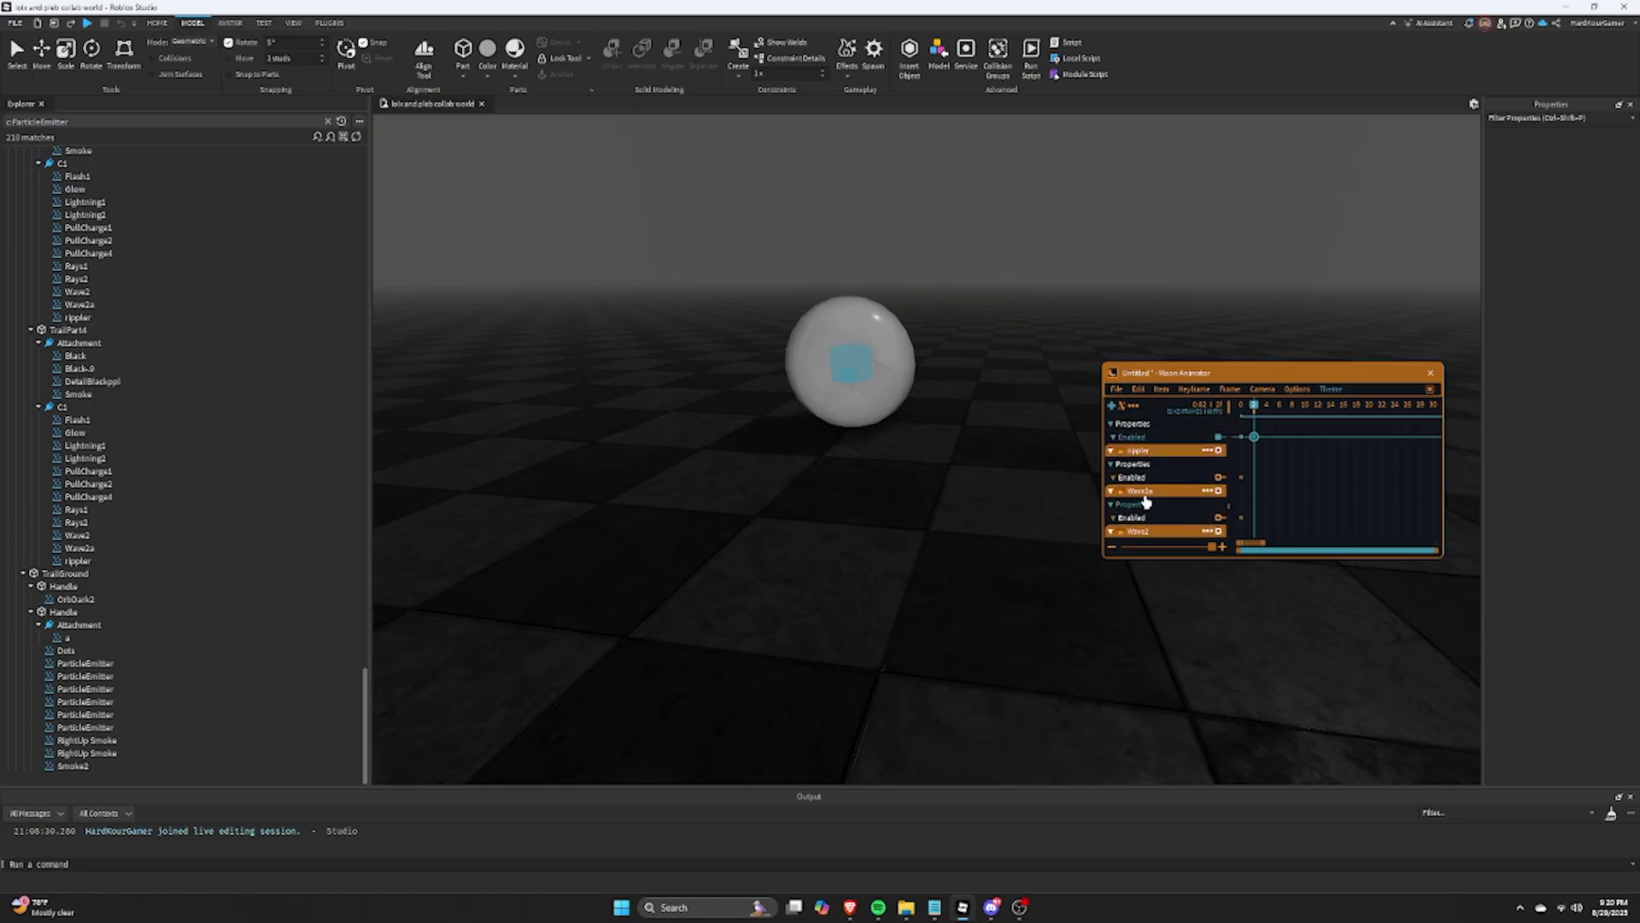
scroll(1145, 479, "down", 5)
Step: Select all the emitters' Enabled keyframes at frame 2 and move them to frame 8
left_click_drag(1288, 455, 1224, 226)
left_click_drag(1254, 450, 1293, 450)
left_click_drag(1254, 408, 1192, 414)
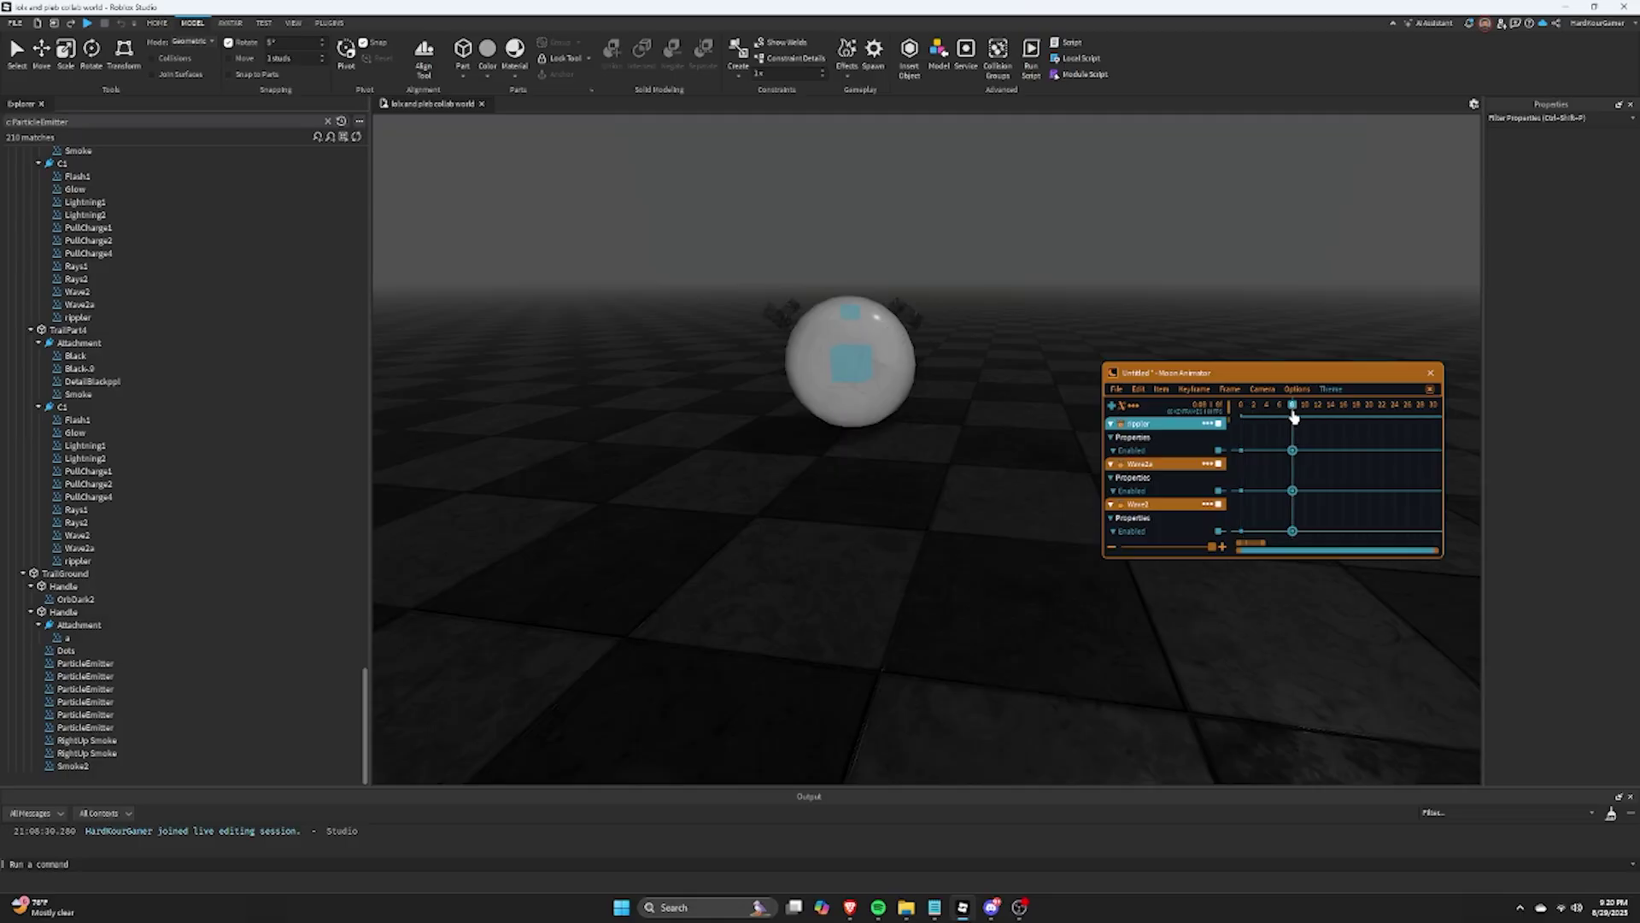
Step: Turn on the Boolean value of all selected Enabled keyframes and play back the animation to check the emitters
key("7")
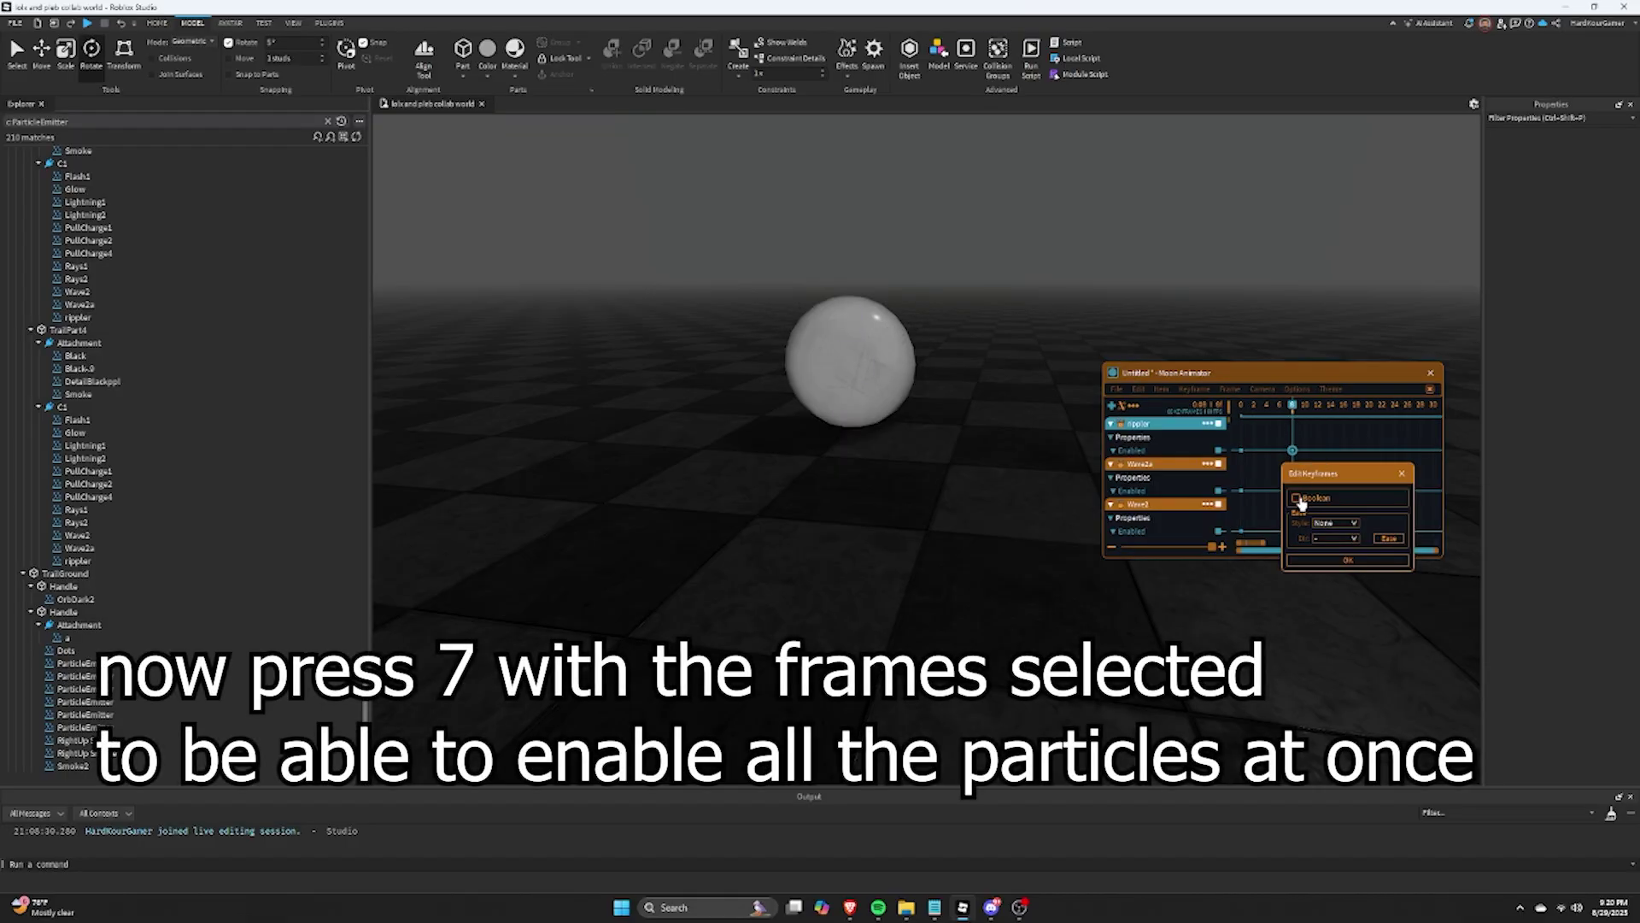
left_click(1297, 498)
left_click(1348, 560)
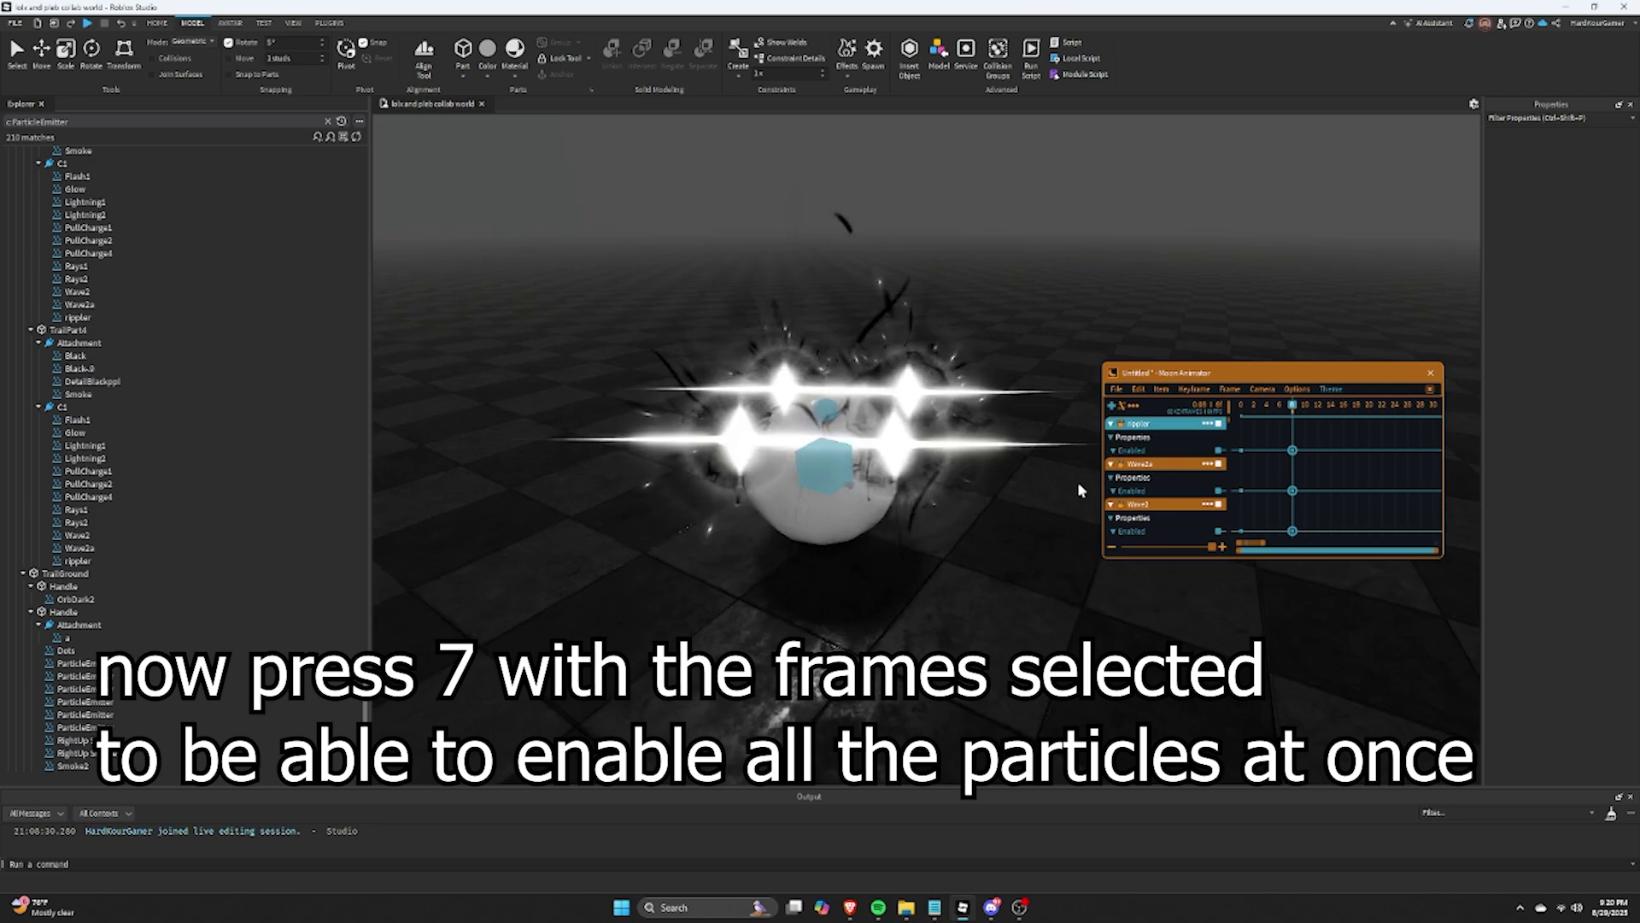
left_click_drag(1254, 412, 1020, 424)
key("space")
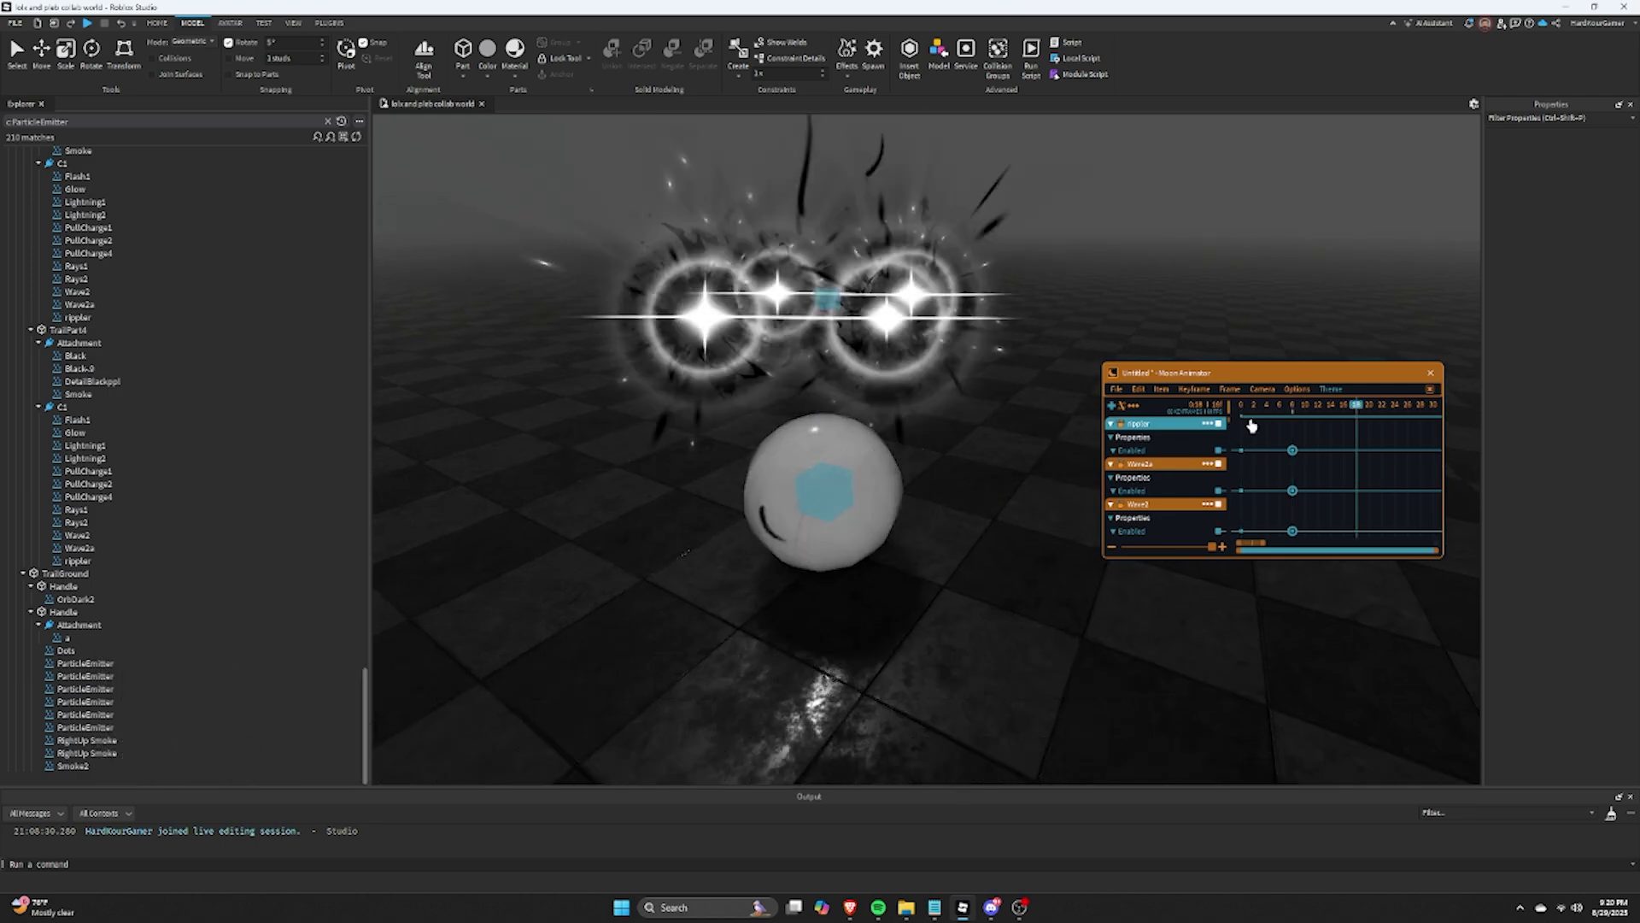
Step: Shift the emitters' Enabled keyframes to frame 11 and paste a second set of Enabled keyframes at frame 29
left_click_drag(1293, 450, 1268, 447)
left_click_drag(1249, 408, 1269, 410)
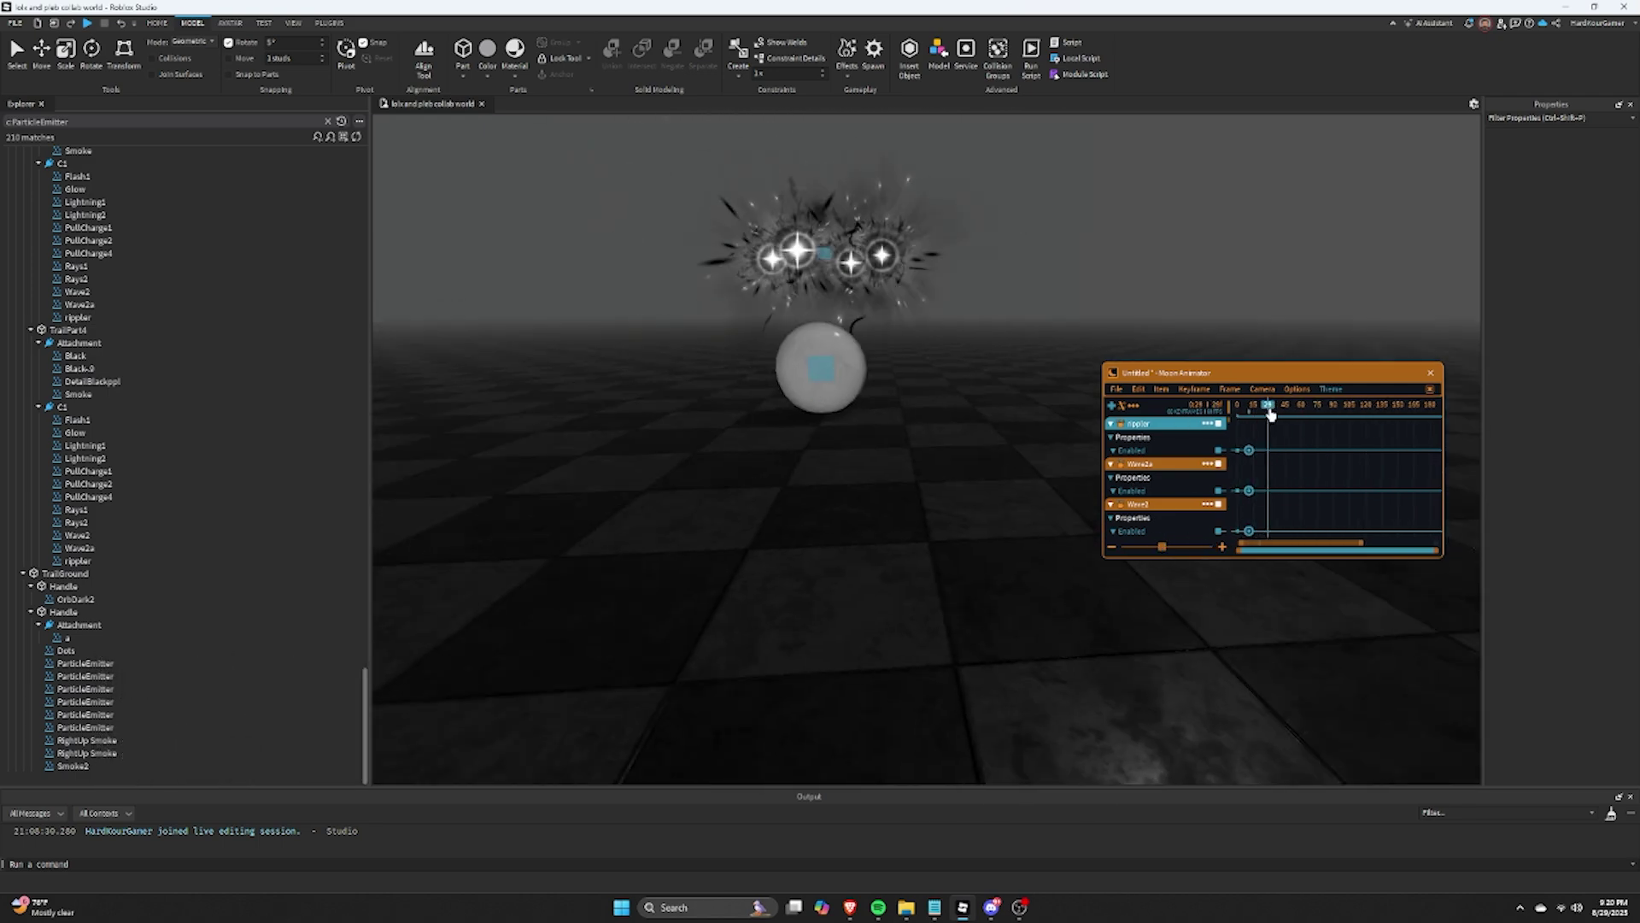
key("ctrl+v")
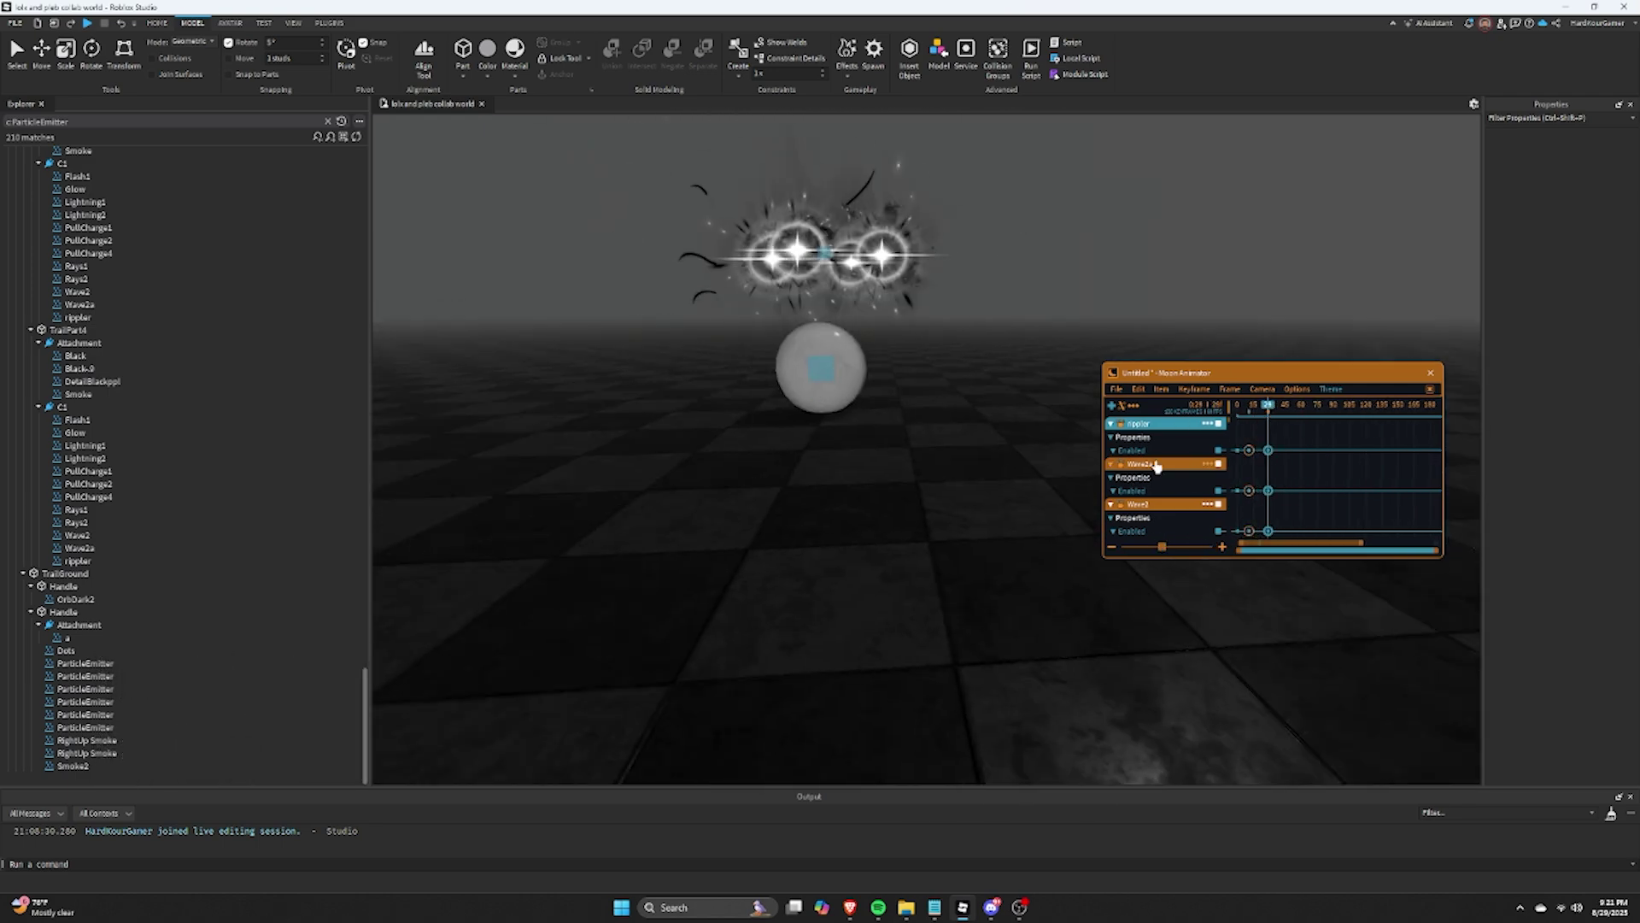
left_click_drag(1268, 410, 1355, 413)
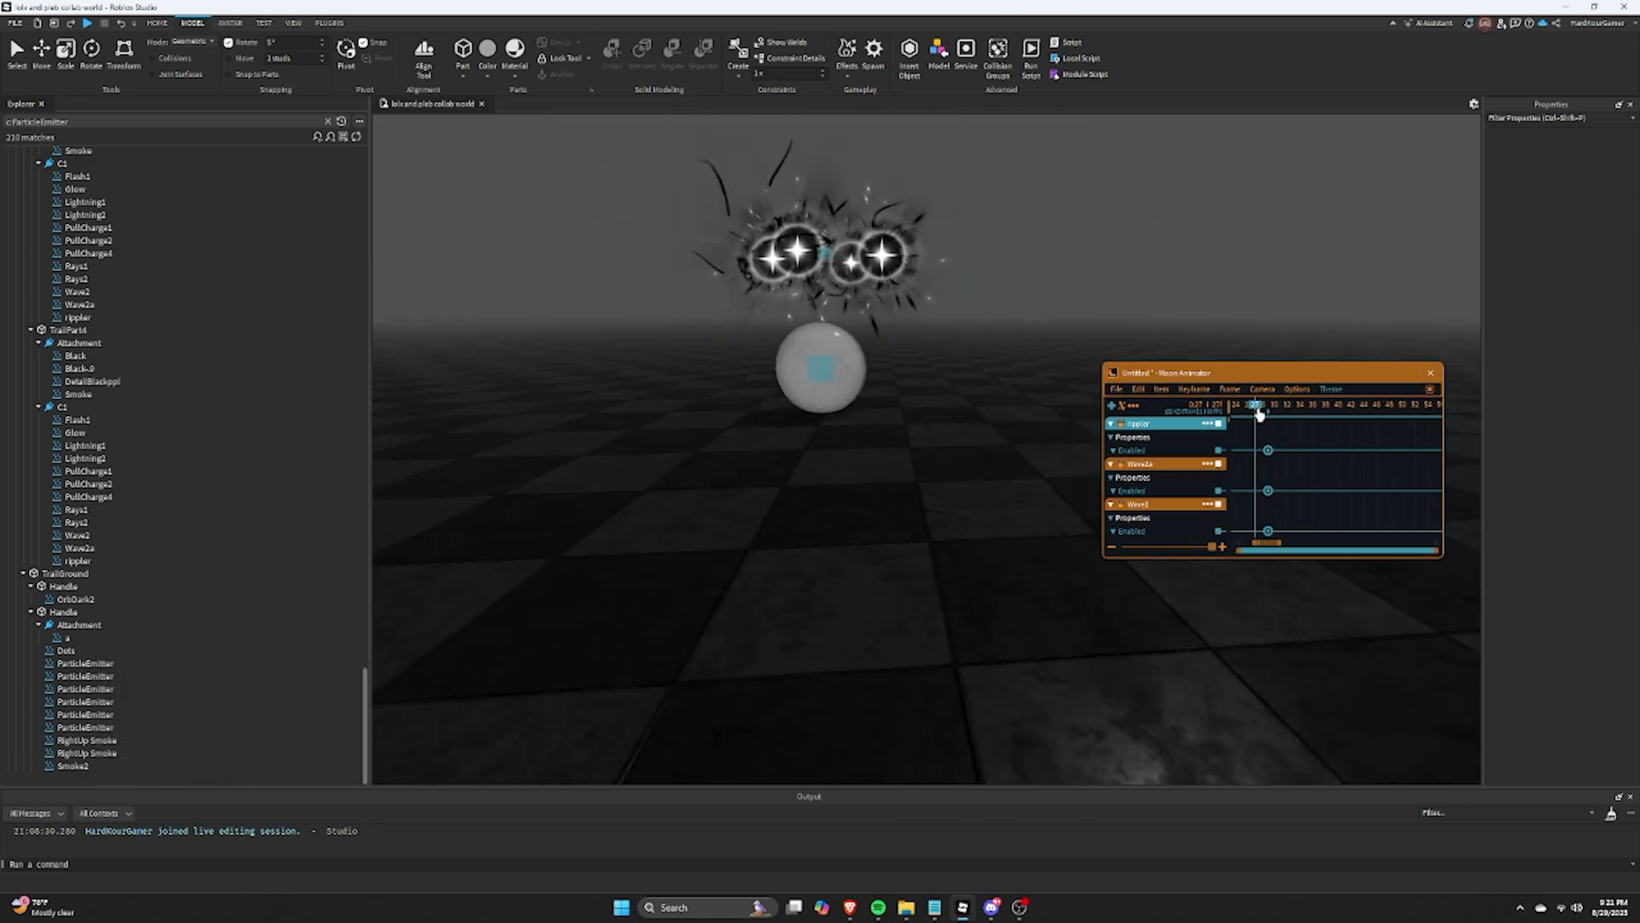
Step: Add CFrame keyframes with new rotations for Spin CircleCore after frame 18, up to frame 29, and respace them
key("space")
left_click(1148, 493)
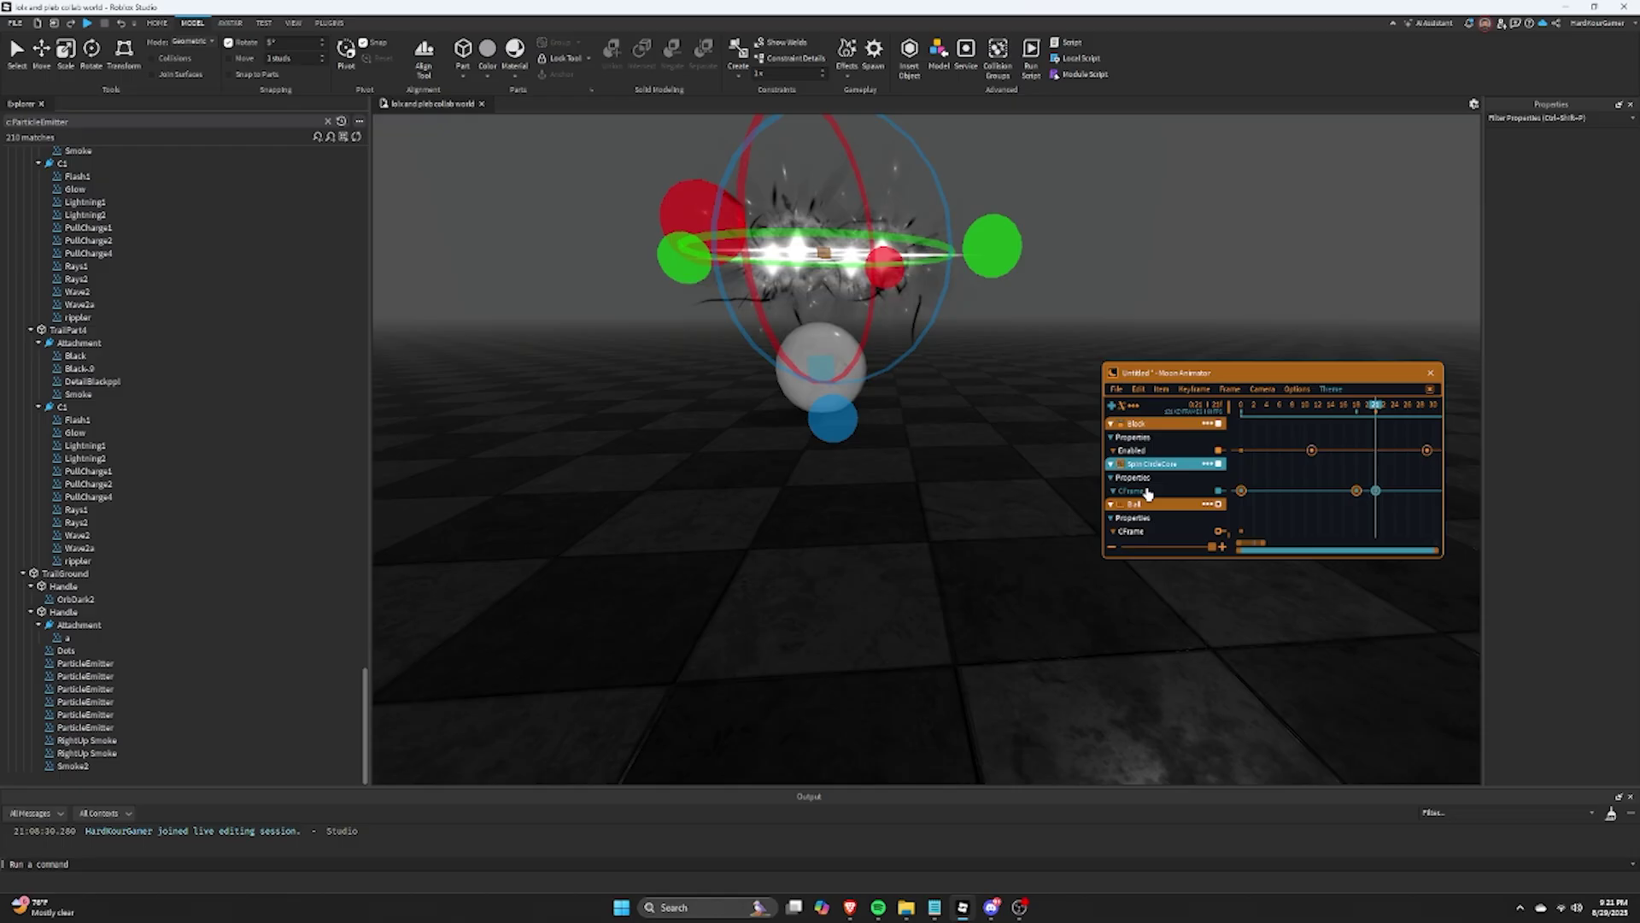
left_click_drag(902, 637, 740, 487)
left_click_drag(1355, 414, 1261, 412)
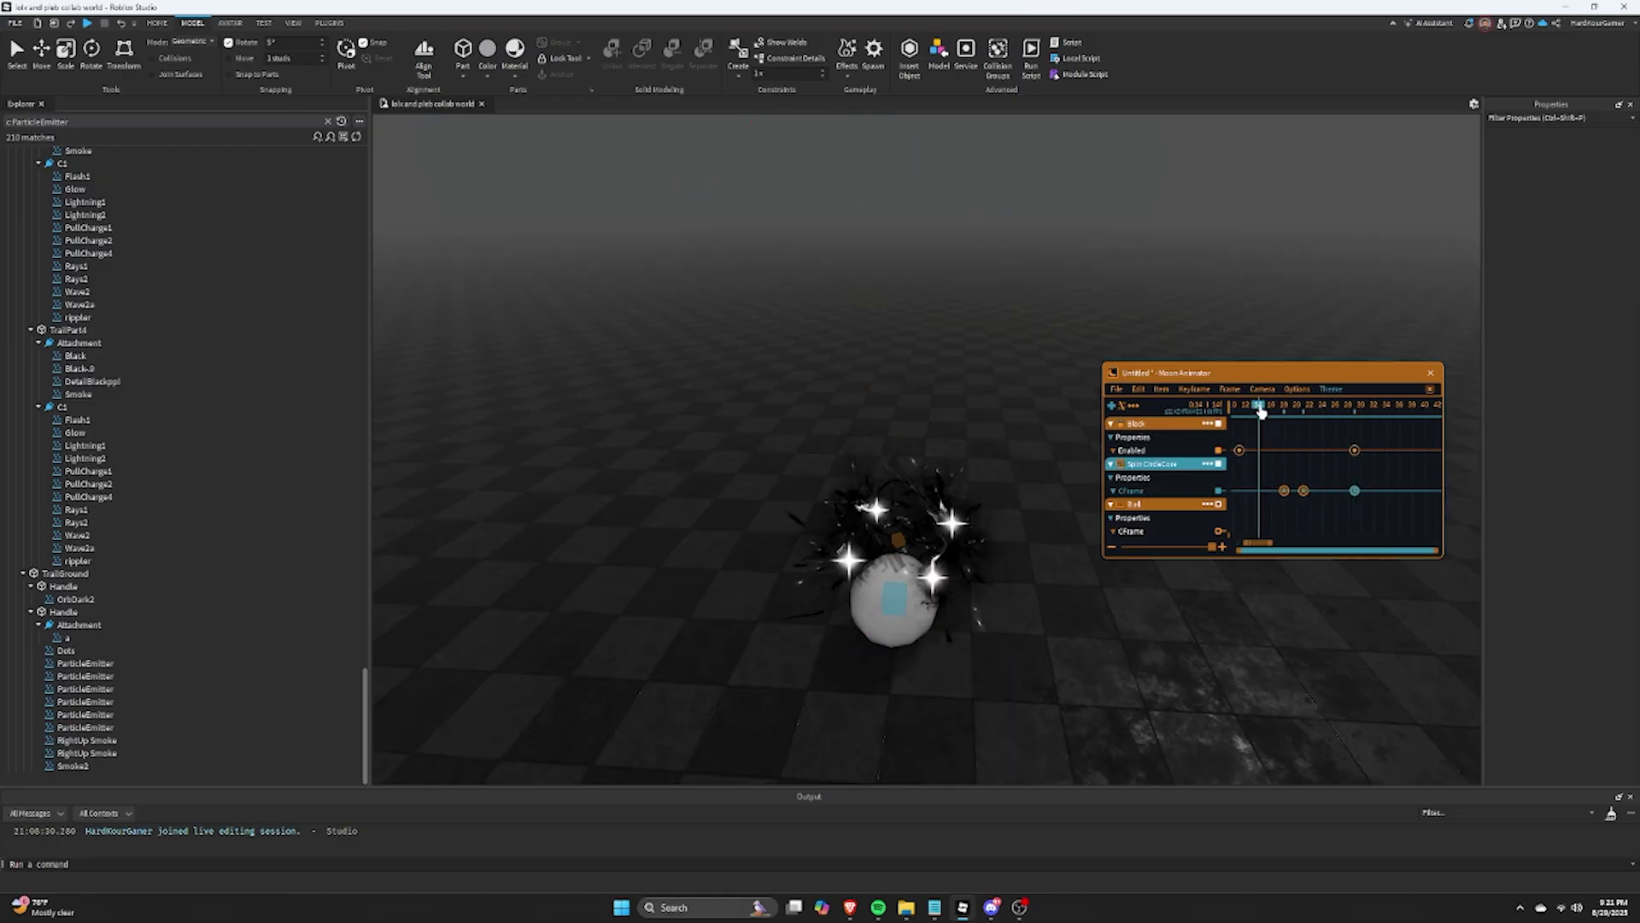
left_click_drag(1303, 490, 1284, 489)
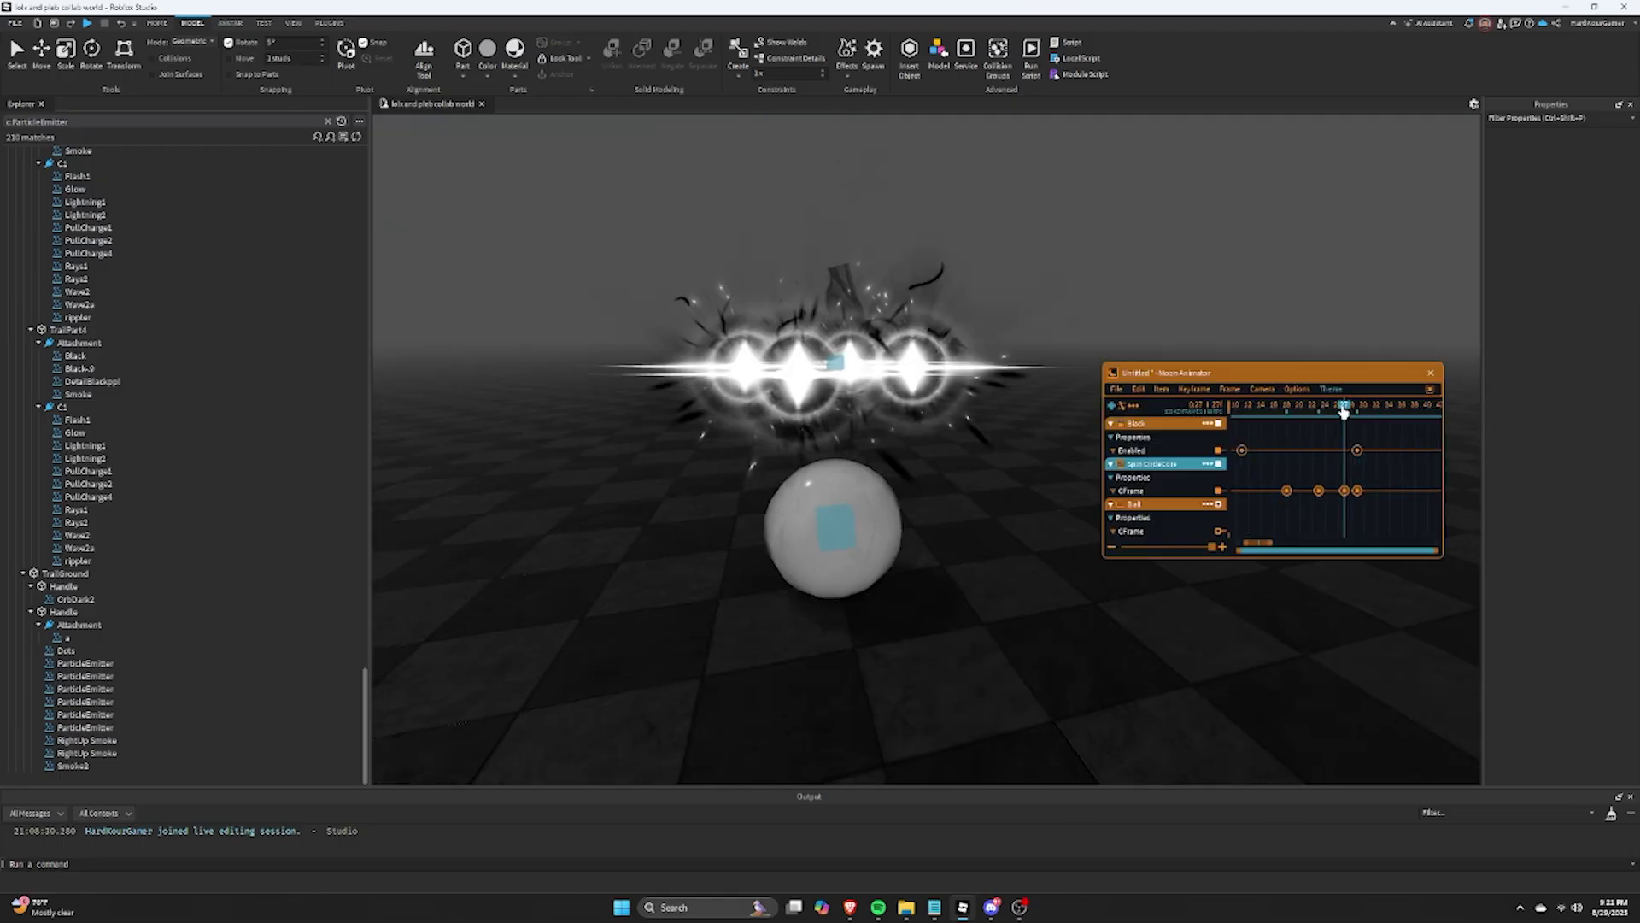
Step: End Spin CircleCore's CFrame keyframes at frame 27 instead of 29 and rotate it at frames 26 and 27
left_click_drag(1355, 490, 1347, 492)
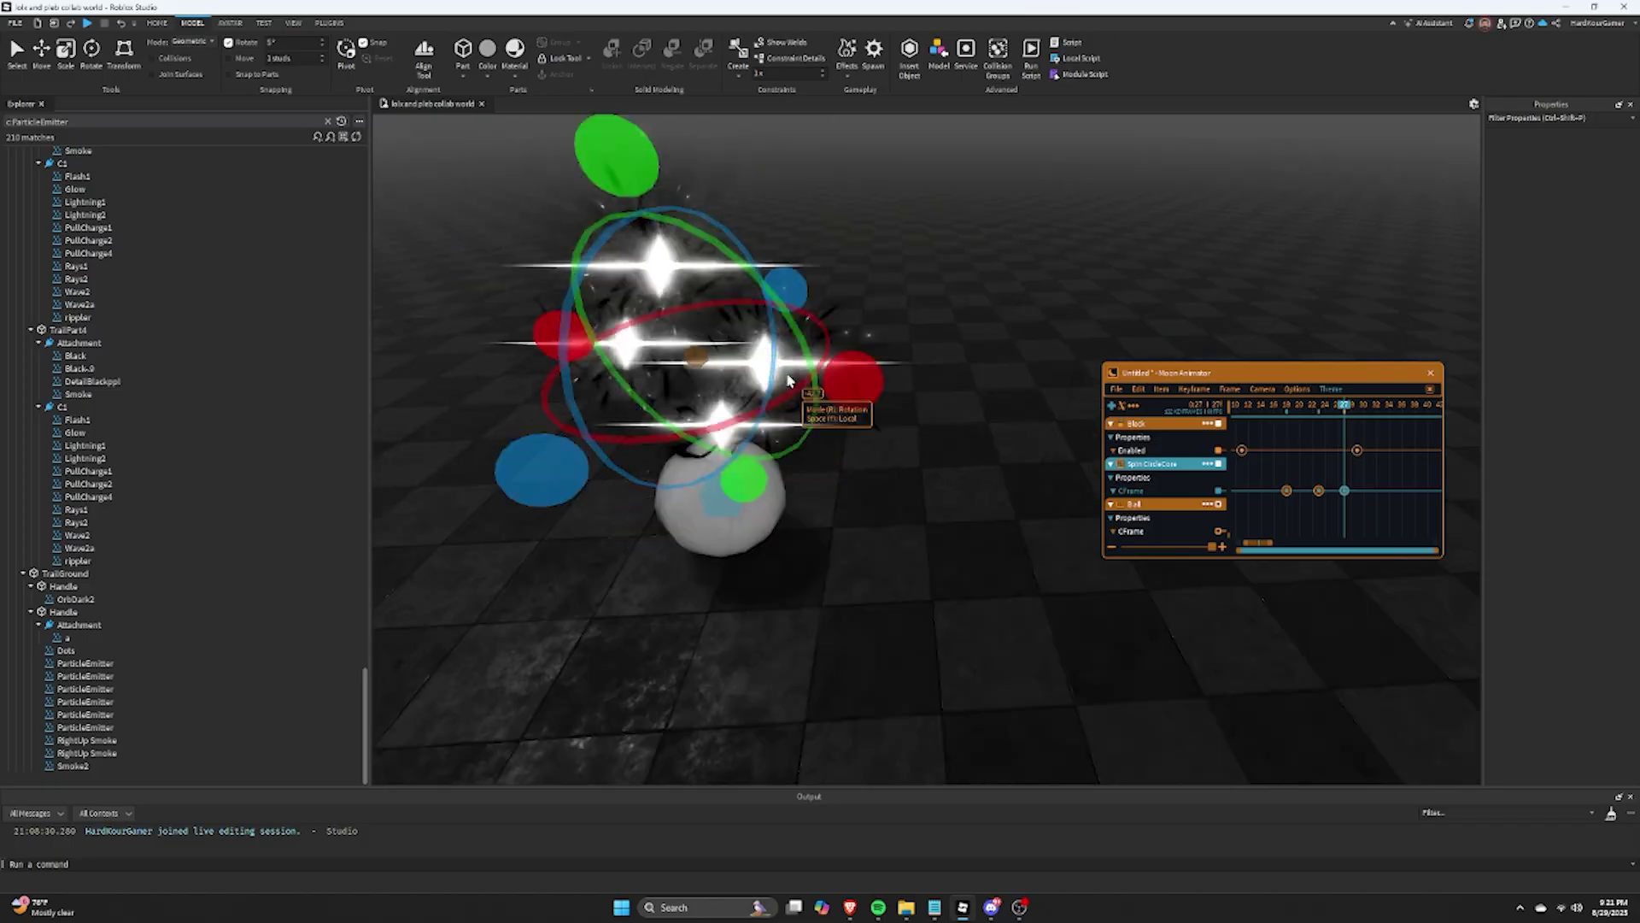
mouse_move(1343, 419)
left_mouse_down()
mouse_move(1285, 421)
mouse_move(1337, 418)
left_mouse_up()
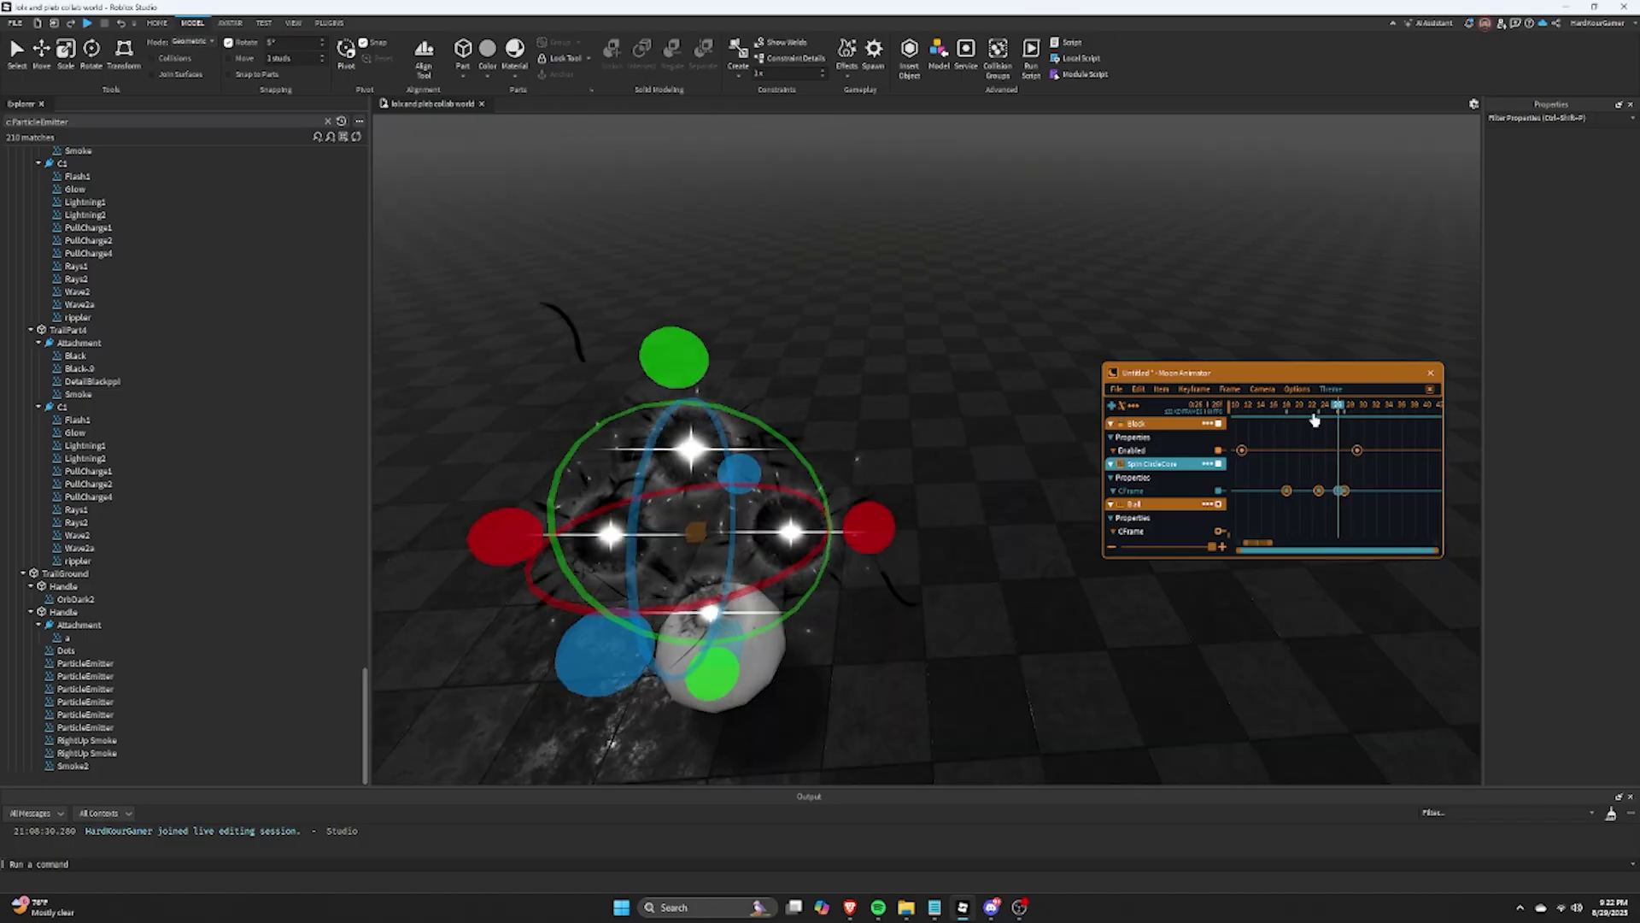
left_click_drag(1295, 418, 1320, 414)
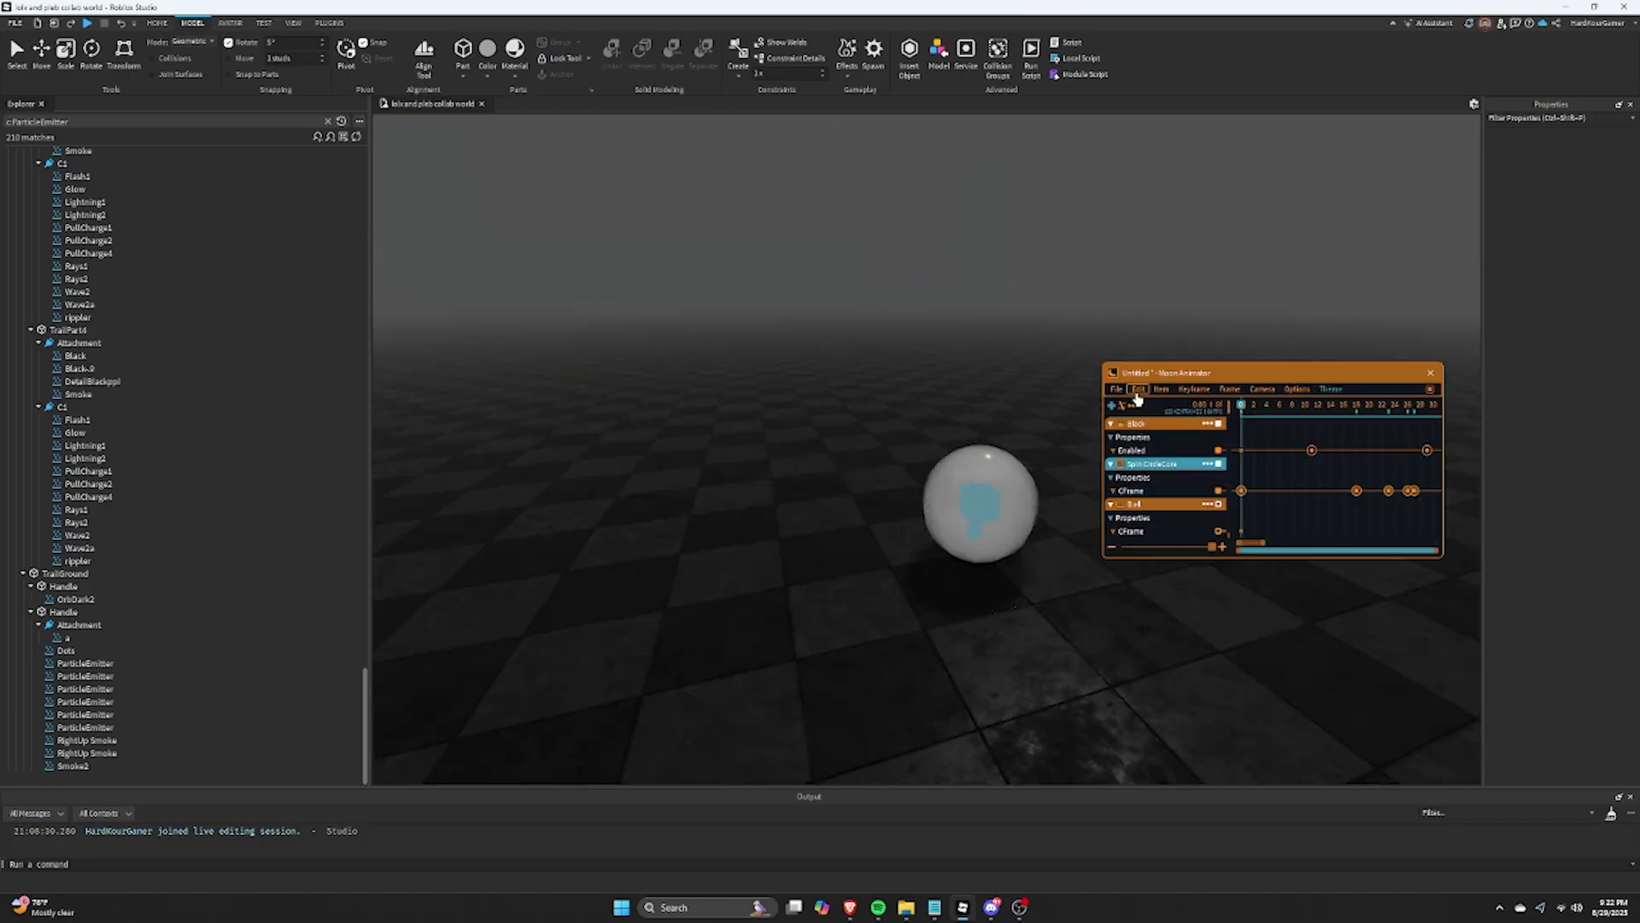
Step: Save the animation under the name MoonAniamtorGuide
key("ctrl+s")
type("MoonAnimatorTest")
key("Return")
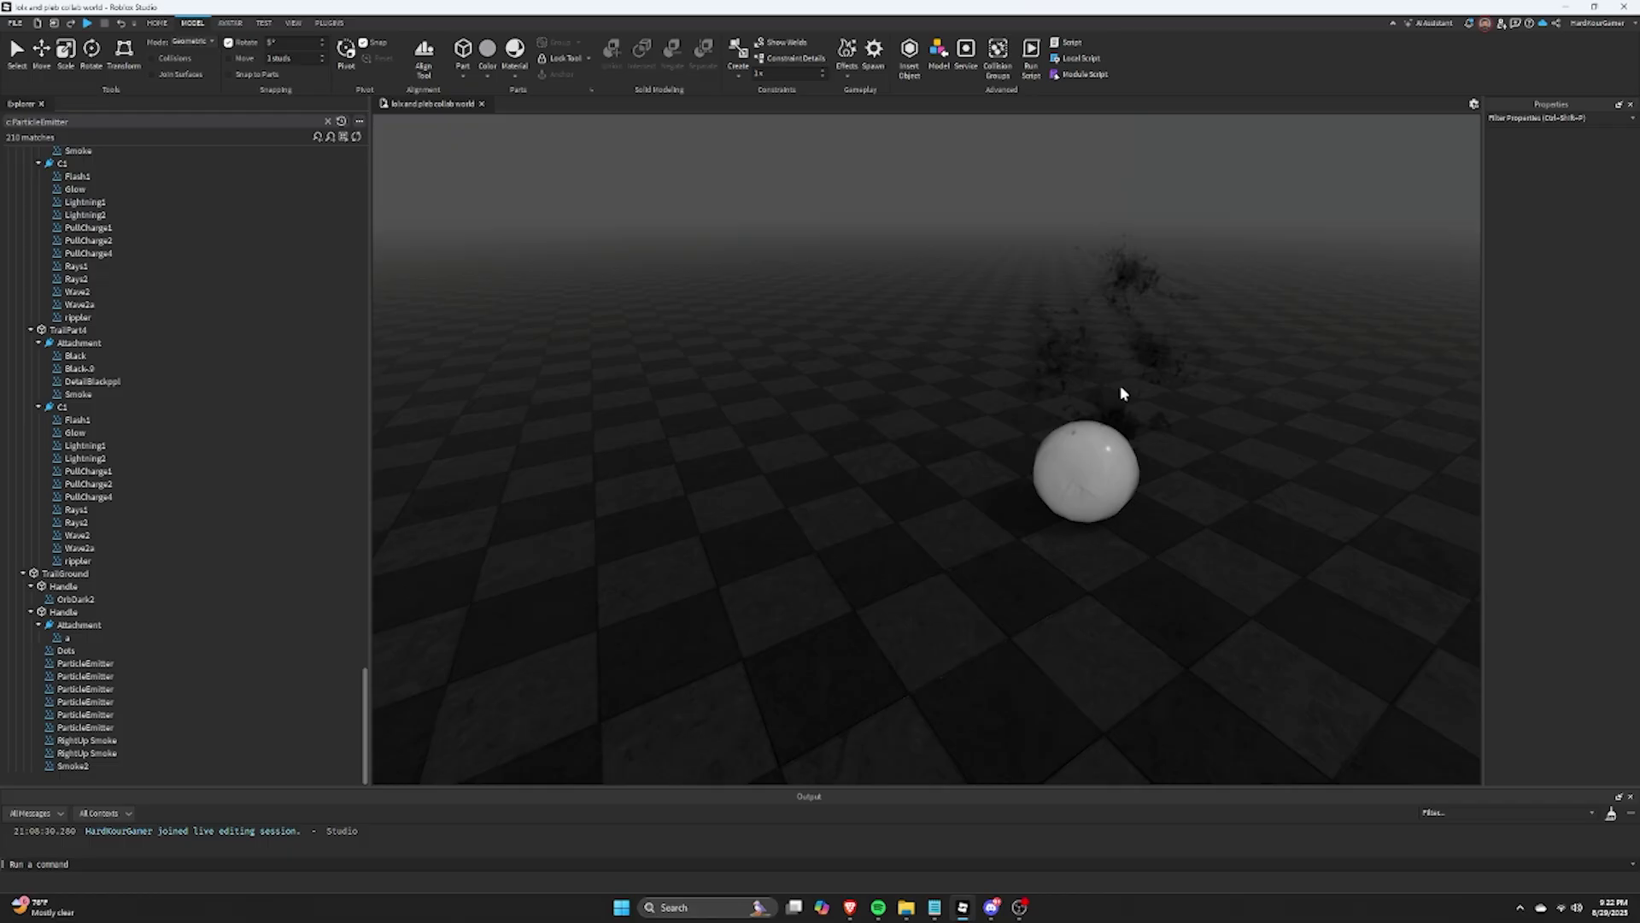
Step: Clear the Explorer filter and test-emit the particles of the Shoot part in InkVFX
scroll(92, 300, "up", 14)
left_click(53, 125)
key("ctrl+a")
key("BackSpace")
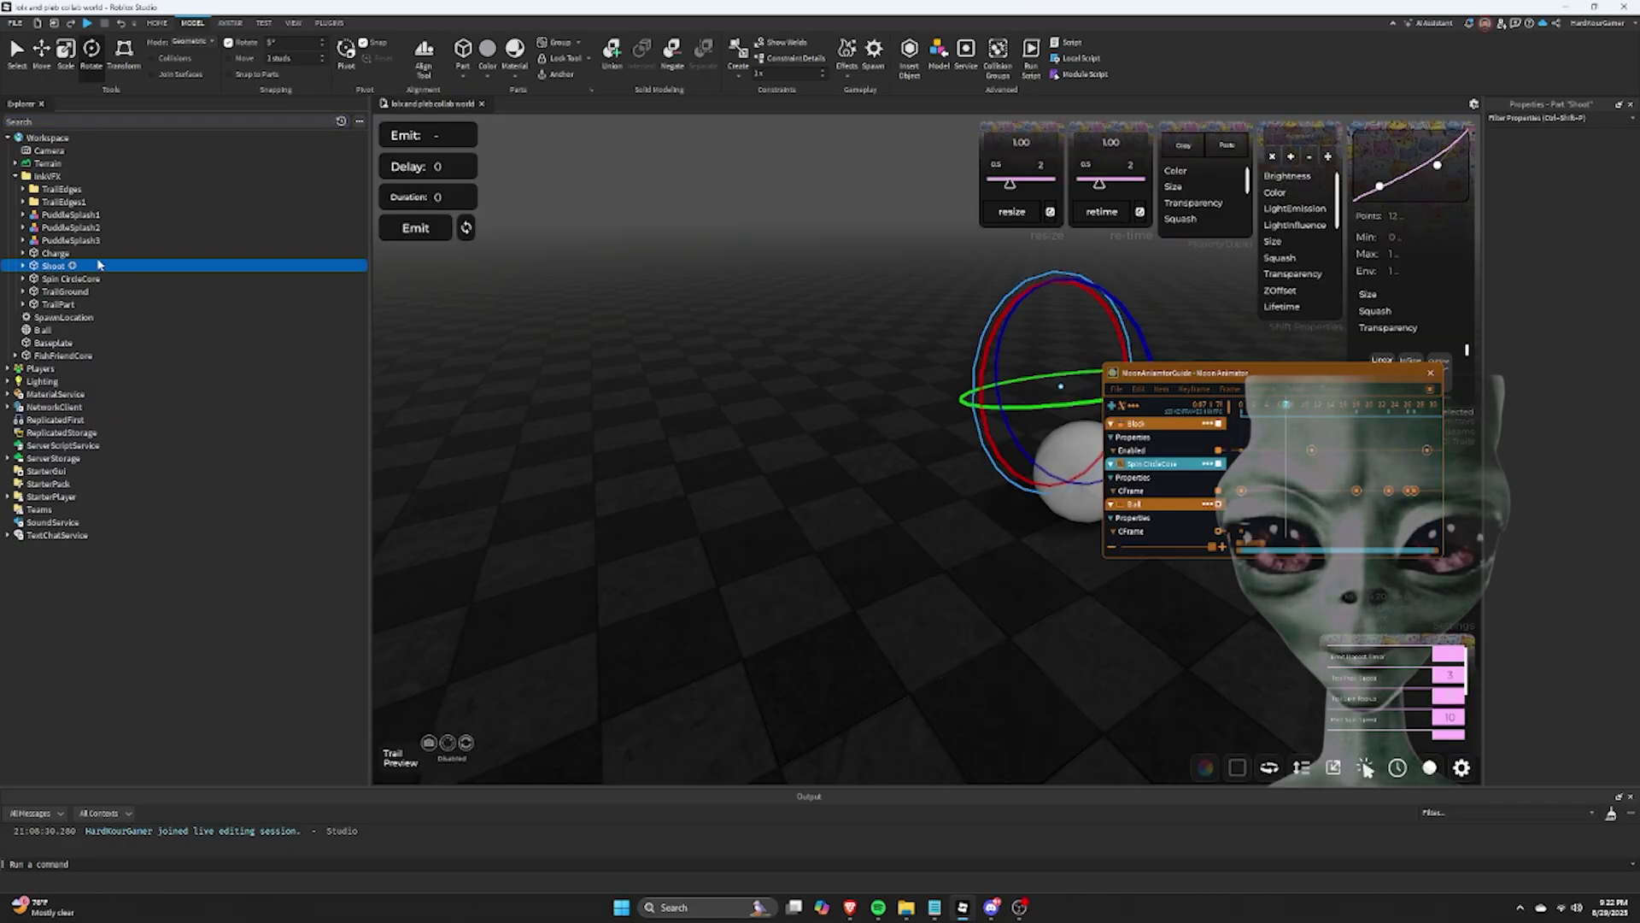
left_click(419, 228)
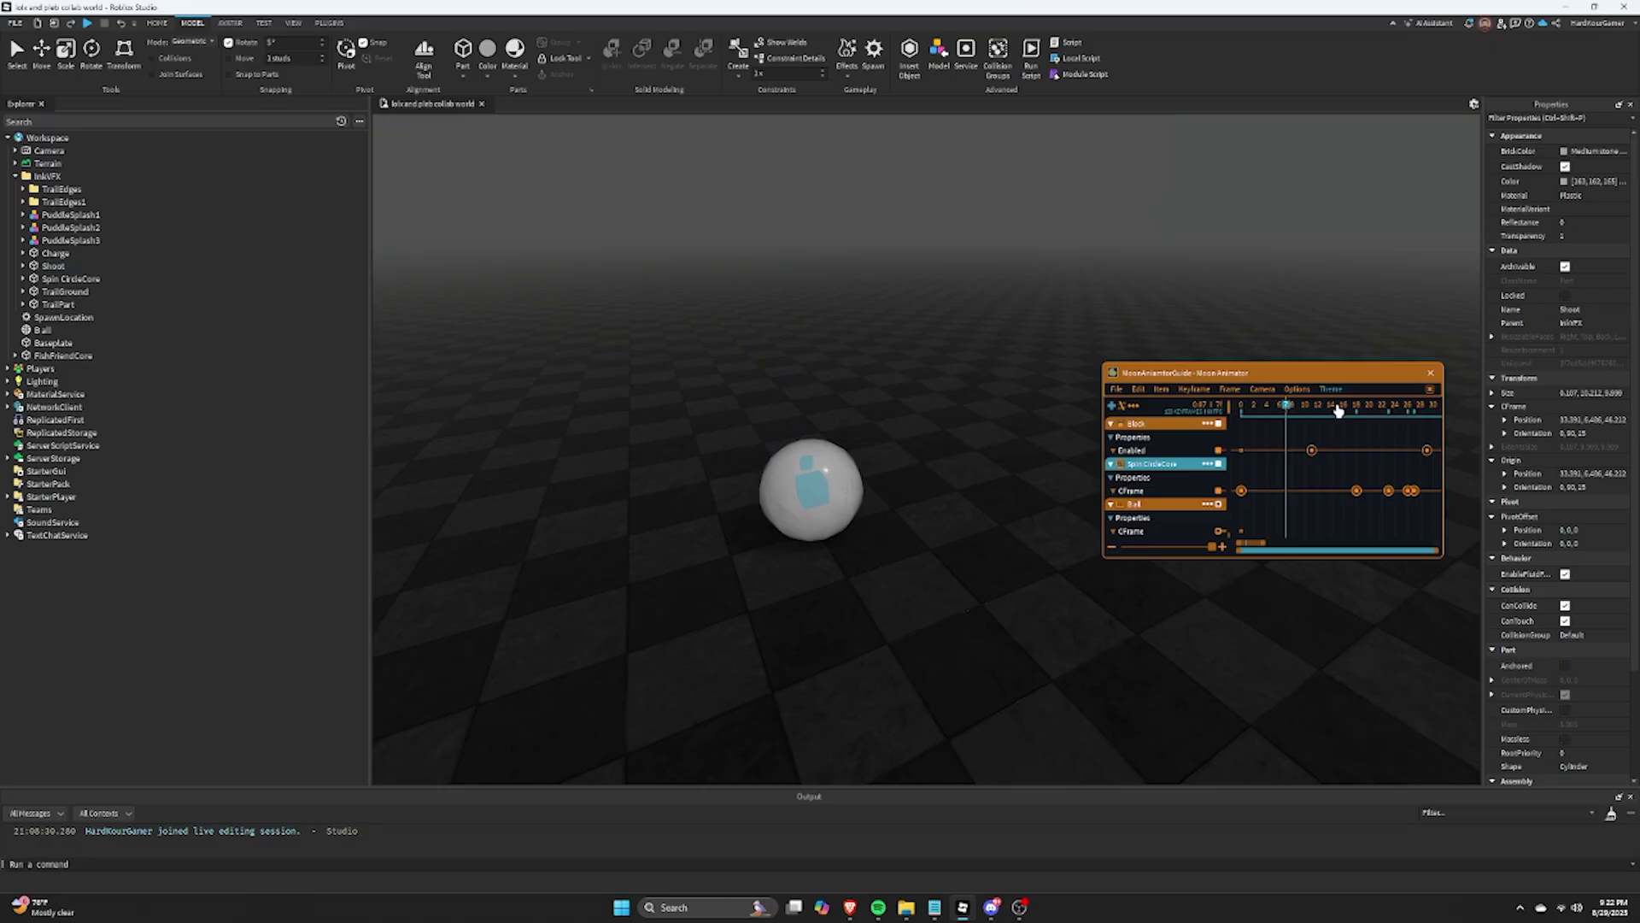
Step: Add all ten particle emitters under Shoot's MainSplash to the animation with the Emit property
left_click(1330, 411)
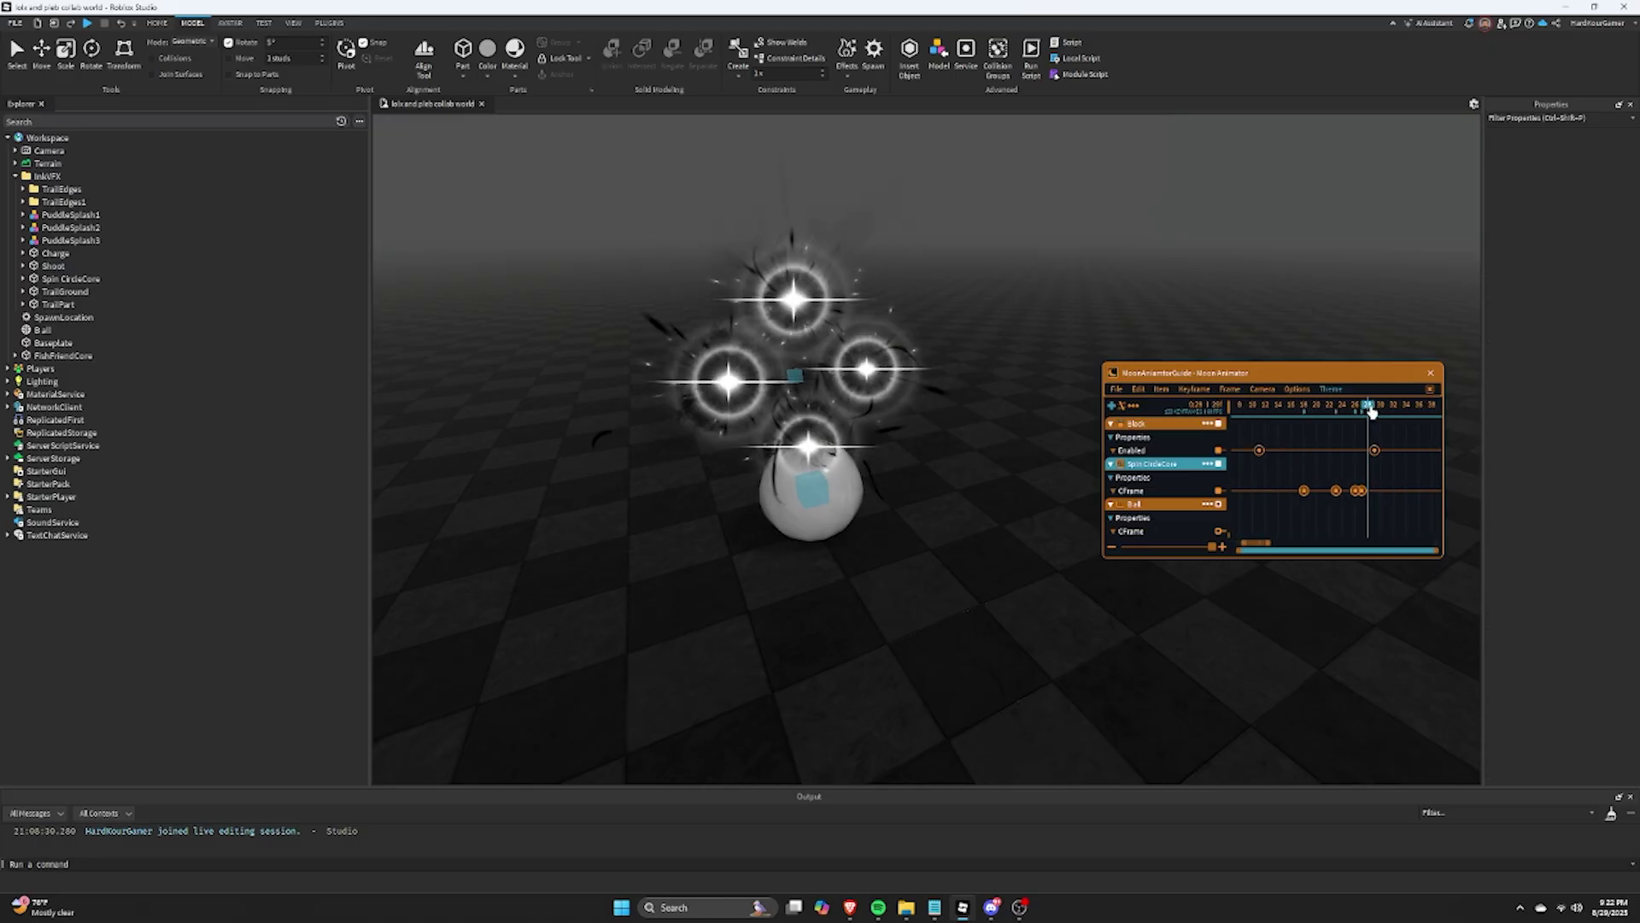
left_click(1112, 406)
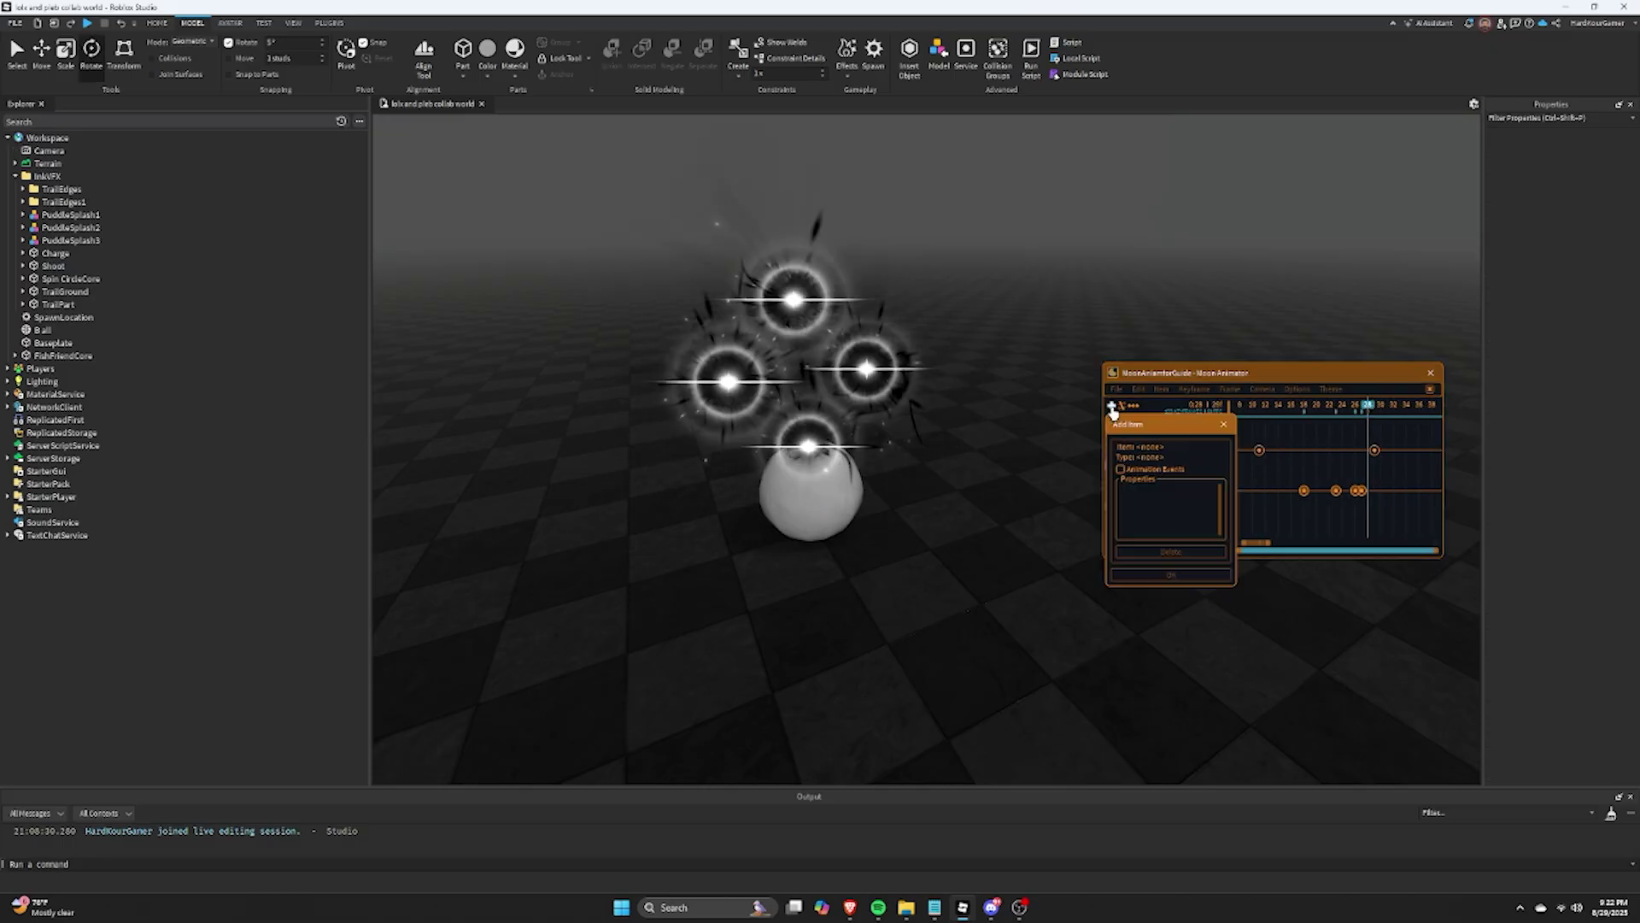
left_click(54, 267)
left_click(23, 266)
left_click(31, 278)
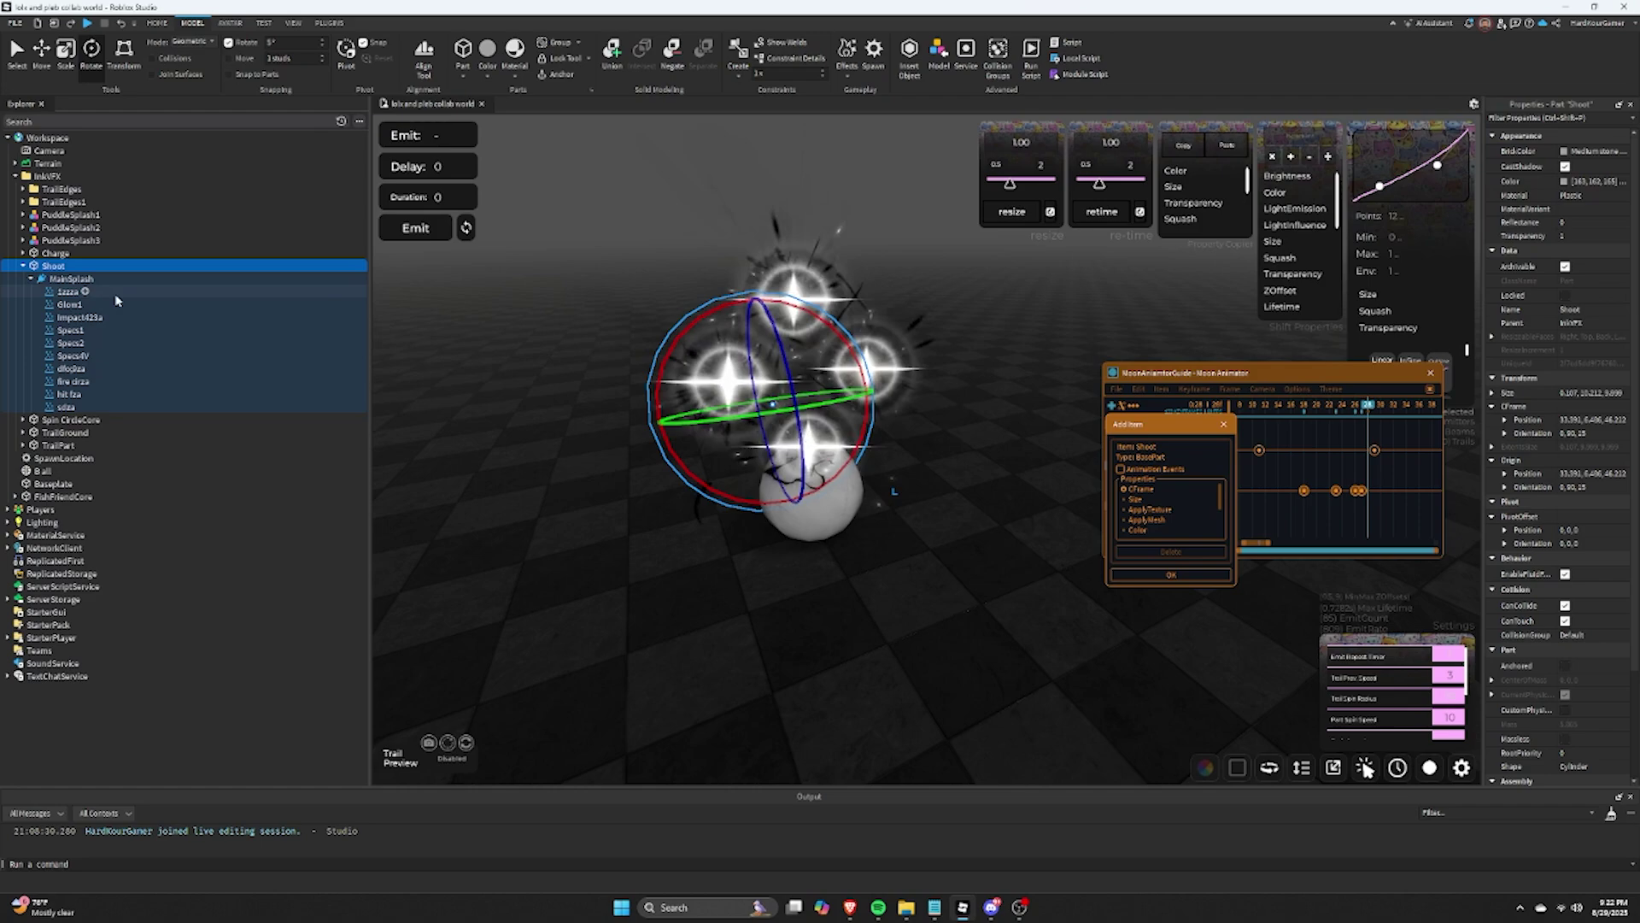
left_click(103, 293)
left_click(120, 406, "shift")
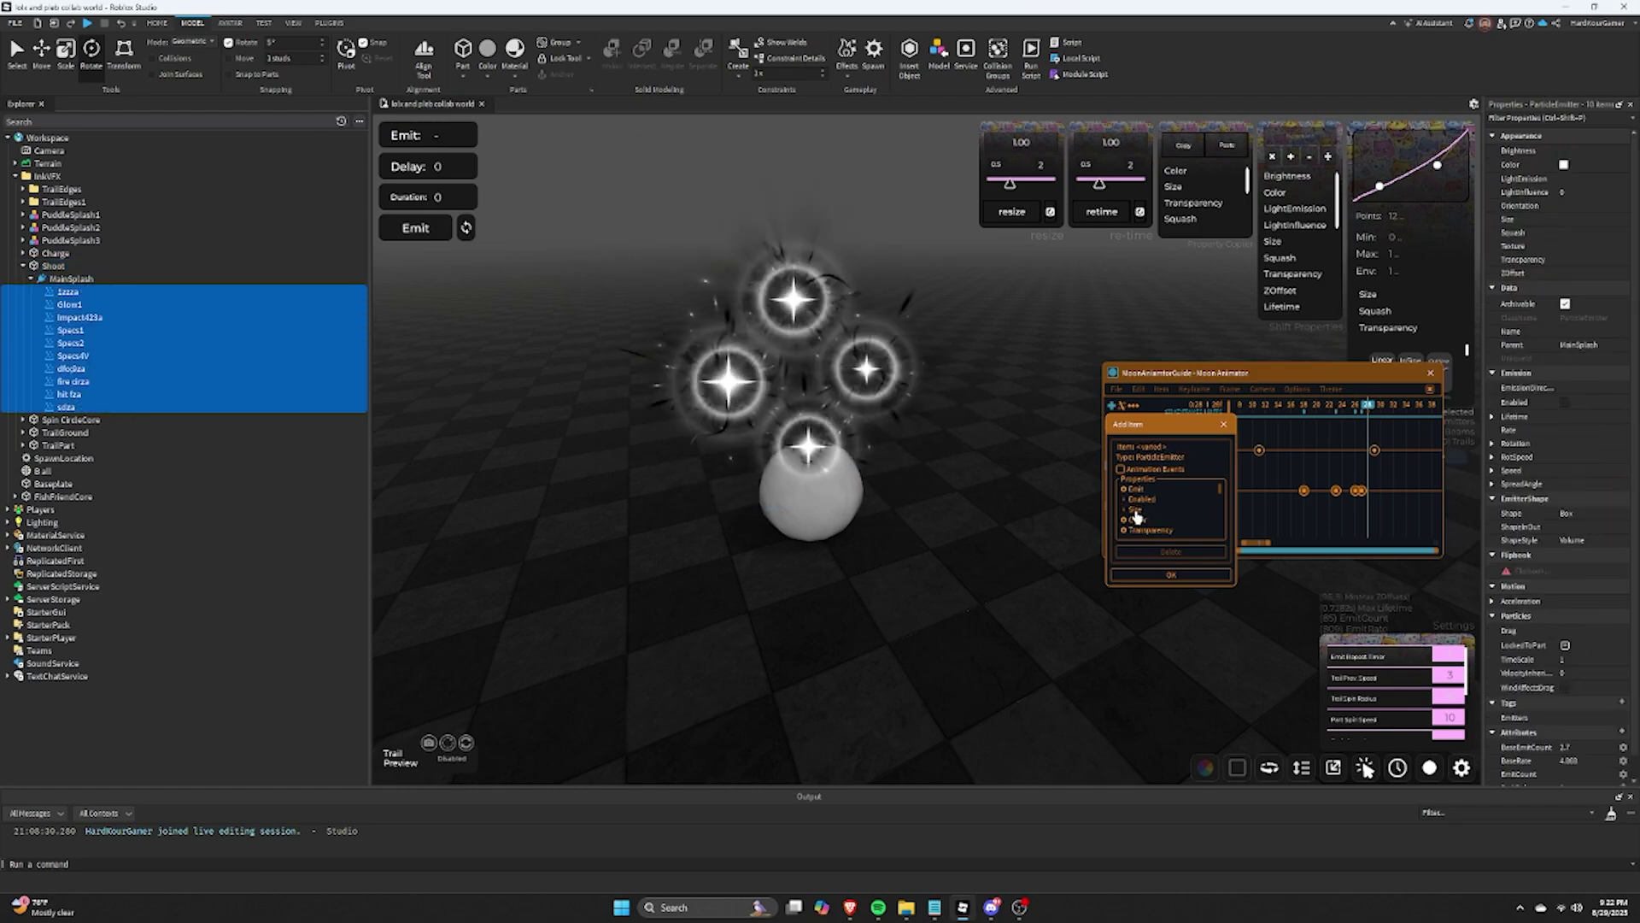
left_click(1171, 574)
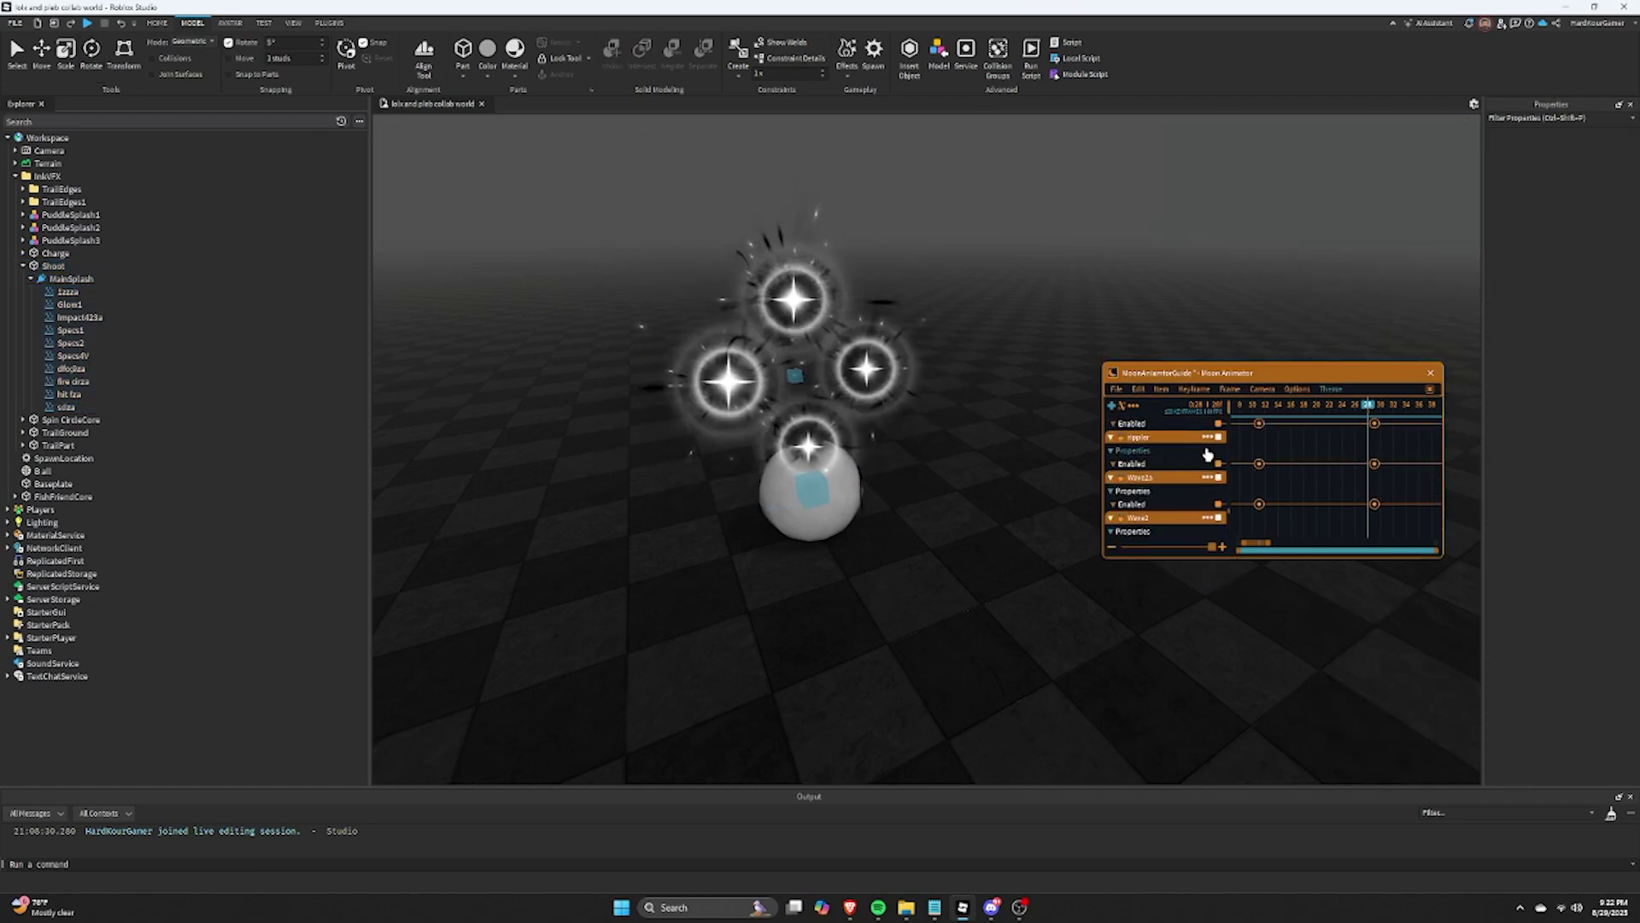
Step: Add an Emit keyframe at frame 28 for each of the MainSplash emitters
scroll(1248, 462, "down", 2)
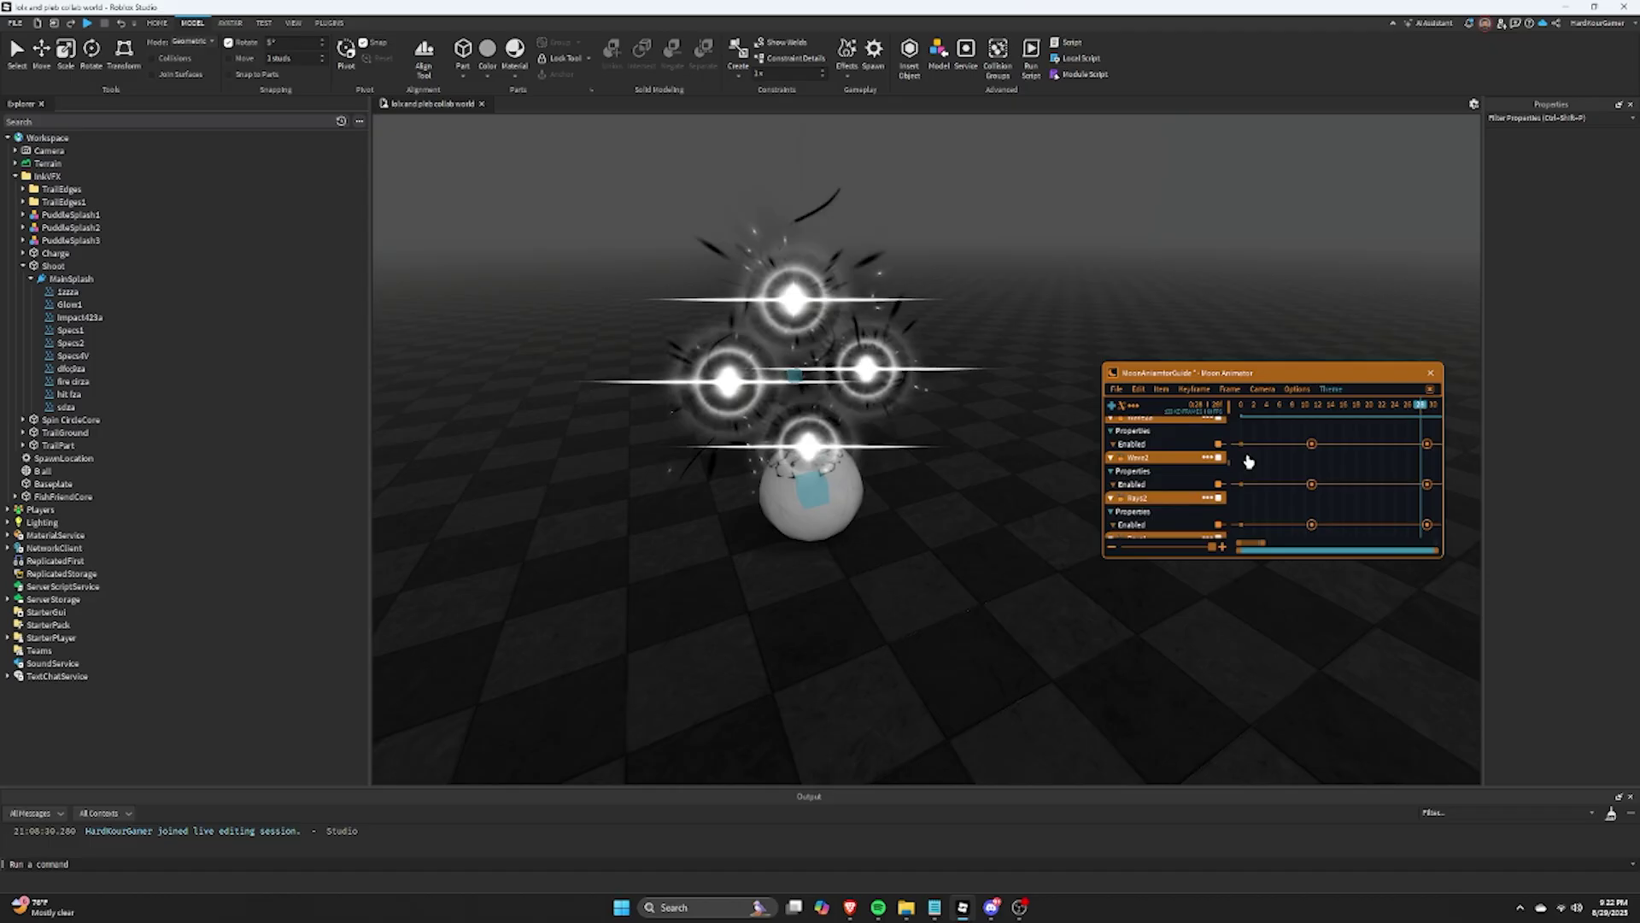
scroll(1248, 462, "down", 10)
left_click(1143, 531)
scroll(1143, 534, "down", 3)
left_click(1142, 531)
scroll(1145, 513, "up", 10)
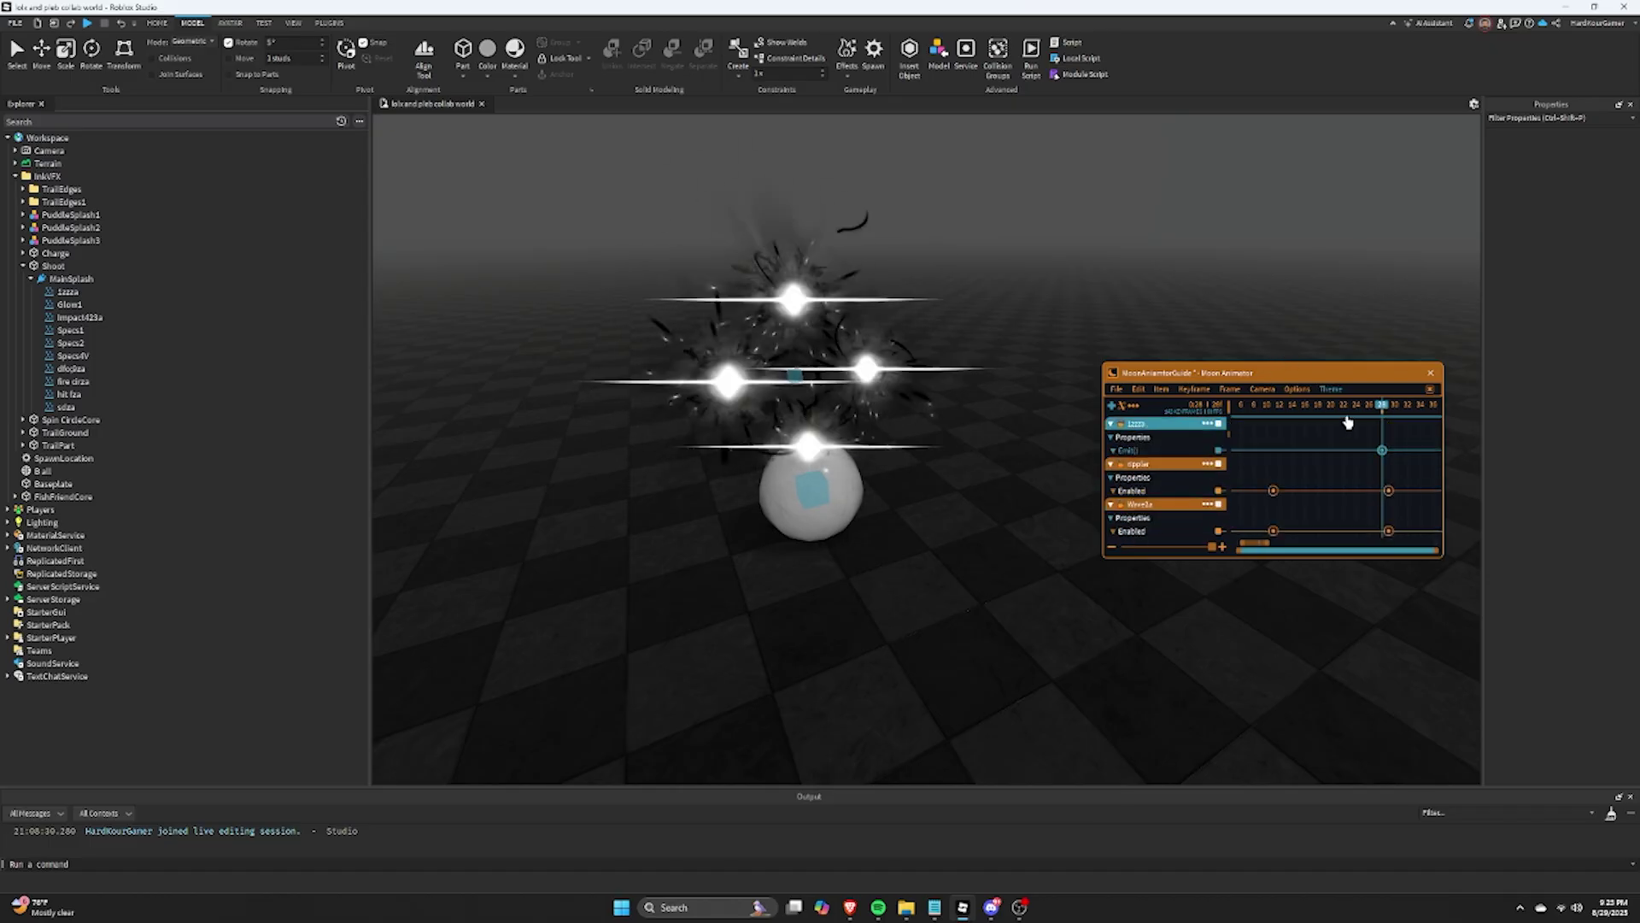
Step: Play back and scrub the animation around frame 28 to check the timing of the Shoot burst
left_click(1349, 403)
key("space")
left_click_drag(1357, 405, 1320, 405)
key("space")
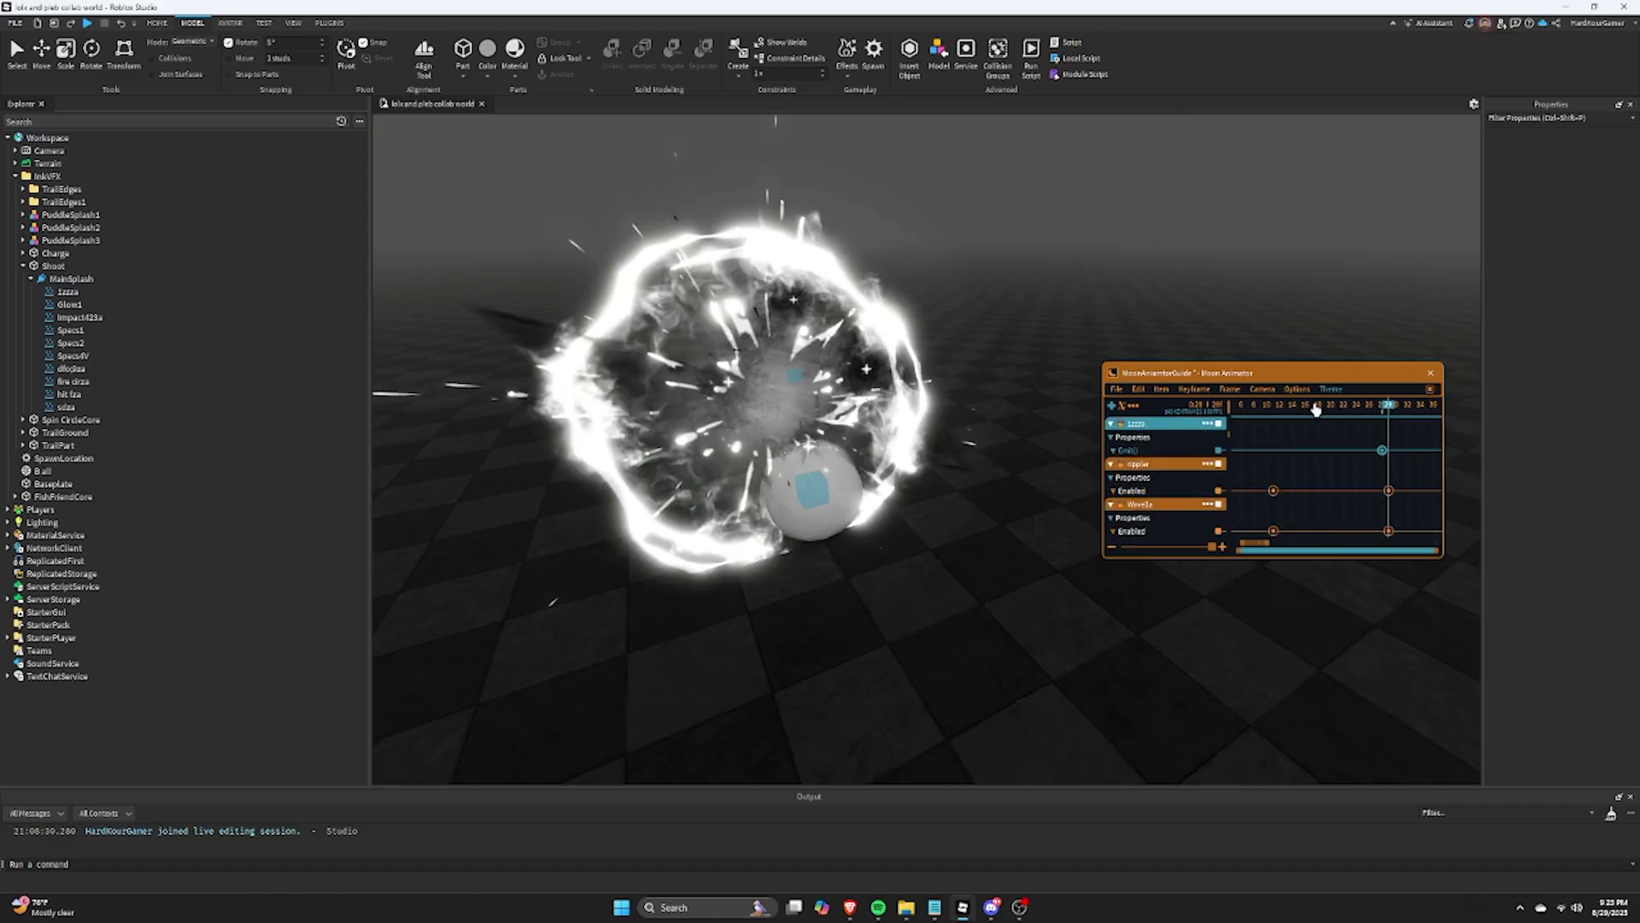
right_click_drag(1063, 356, 1063, 355)
key("space")
left_click(1430, 373)
right_click_drag(943, 429, 944, 429)
scroll(943, 429, "down", 2)
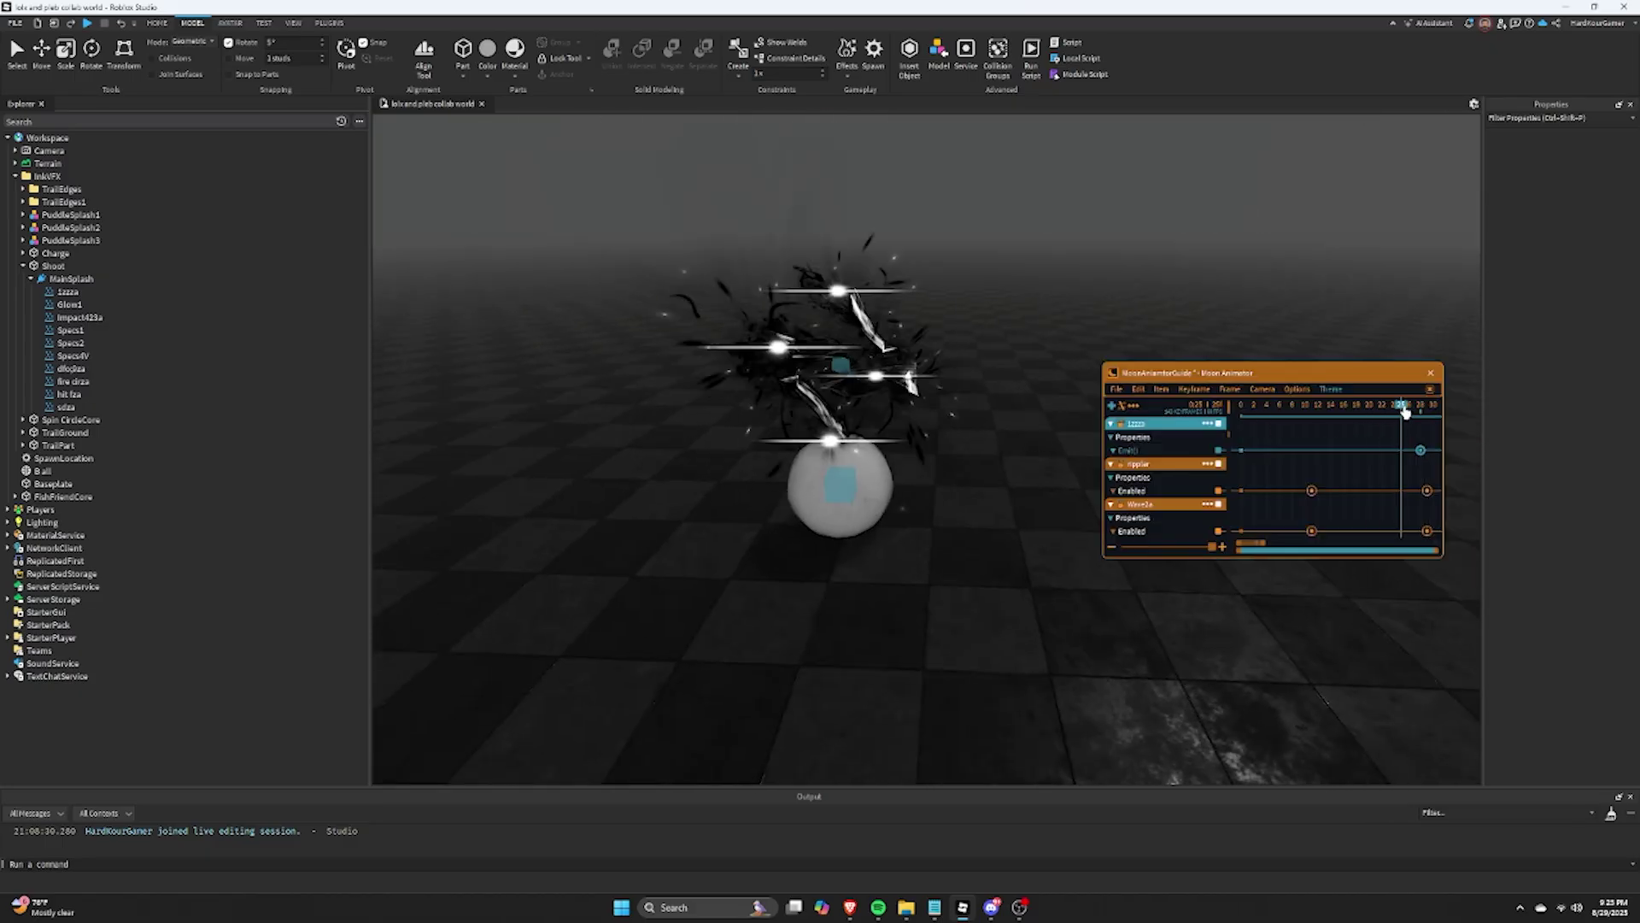
left_click_drag(1405, 412, 1416, 408)
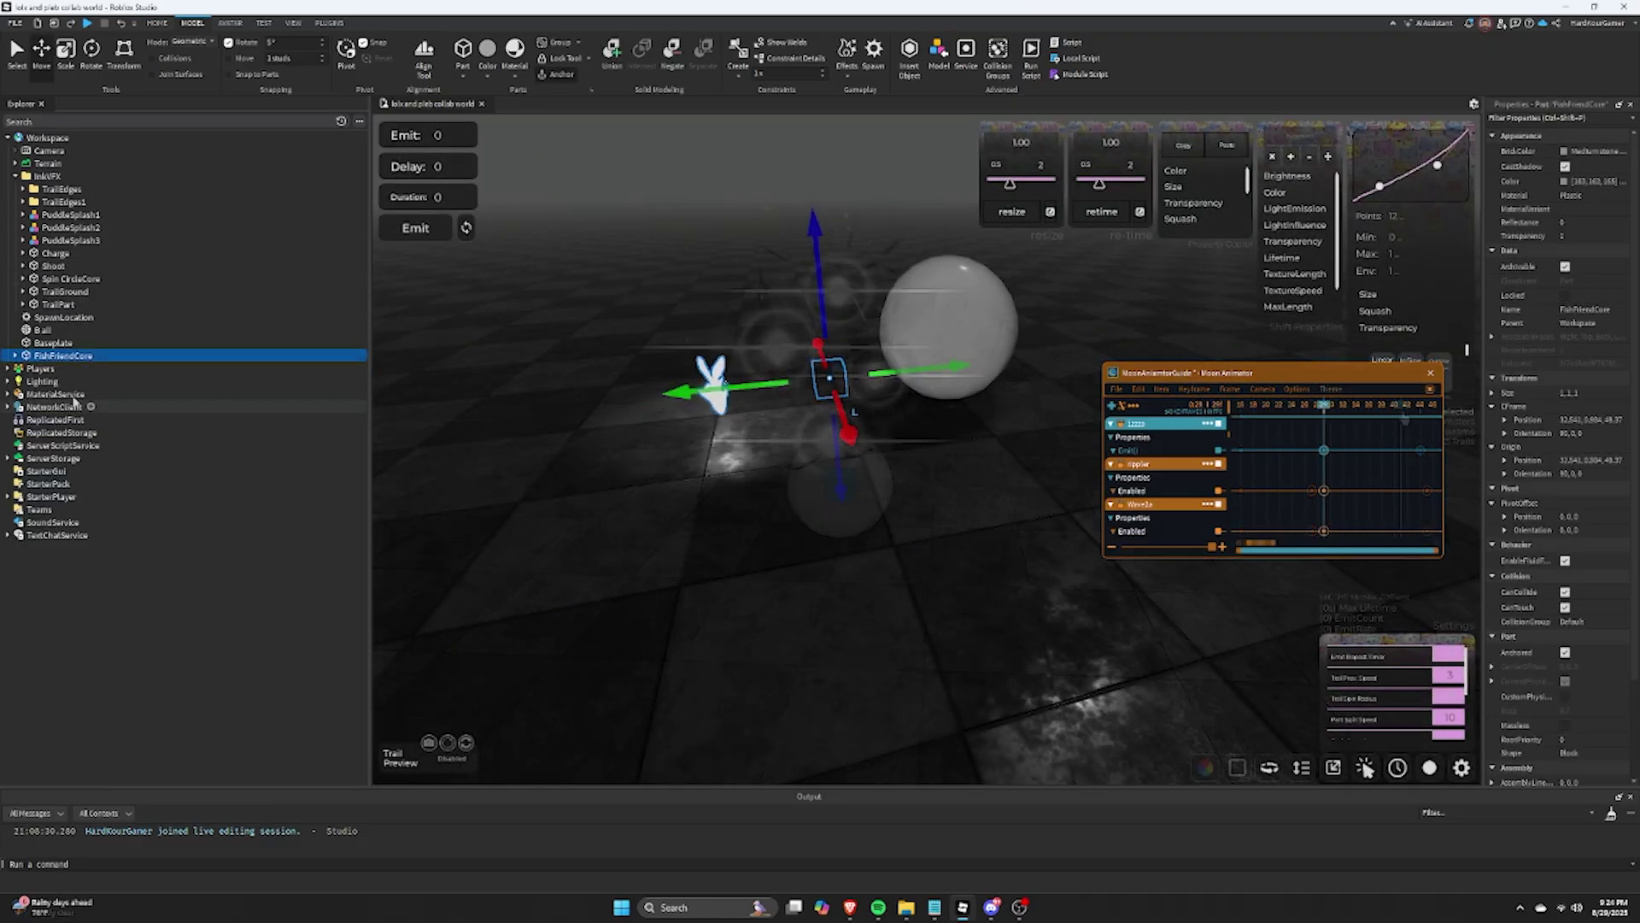
Step: Set FishFriendCore's Transparency to 0 to see it and rotate it so the fish lies sideways beside the ball
left_click(17, 356)
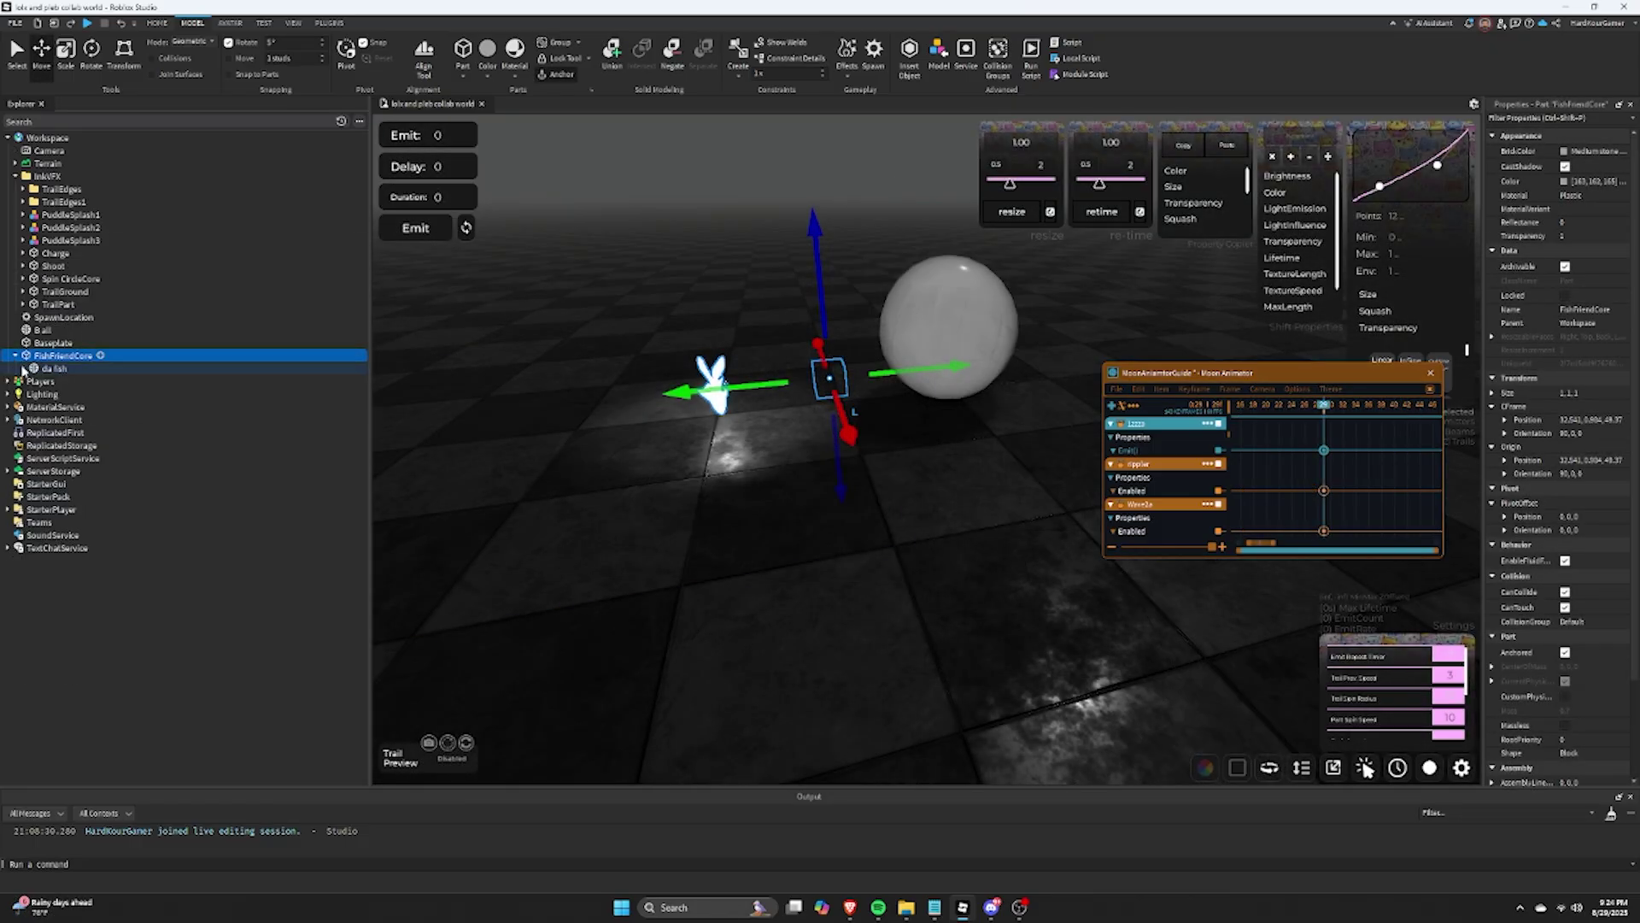
left_click(46, 368)
left_click(56, 356)
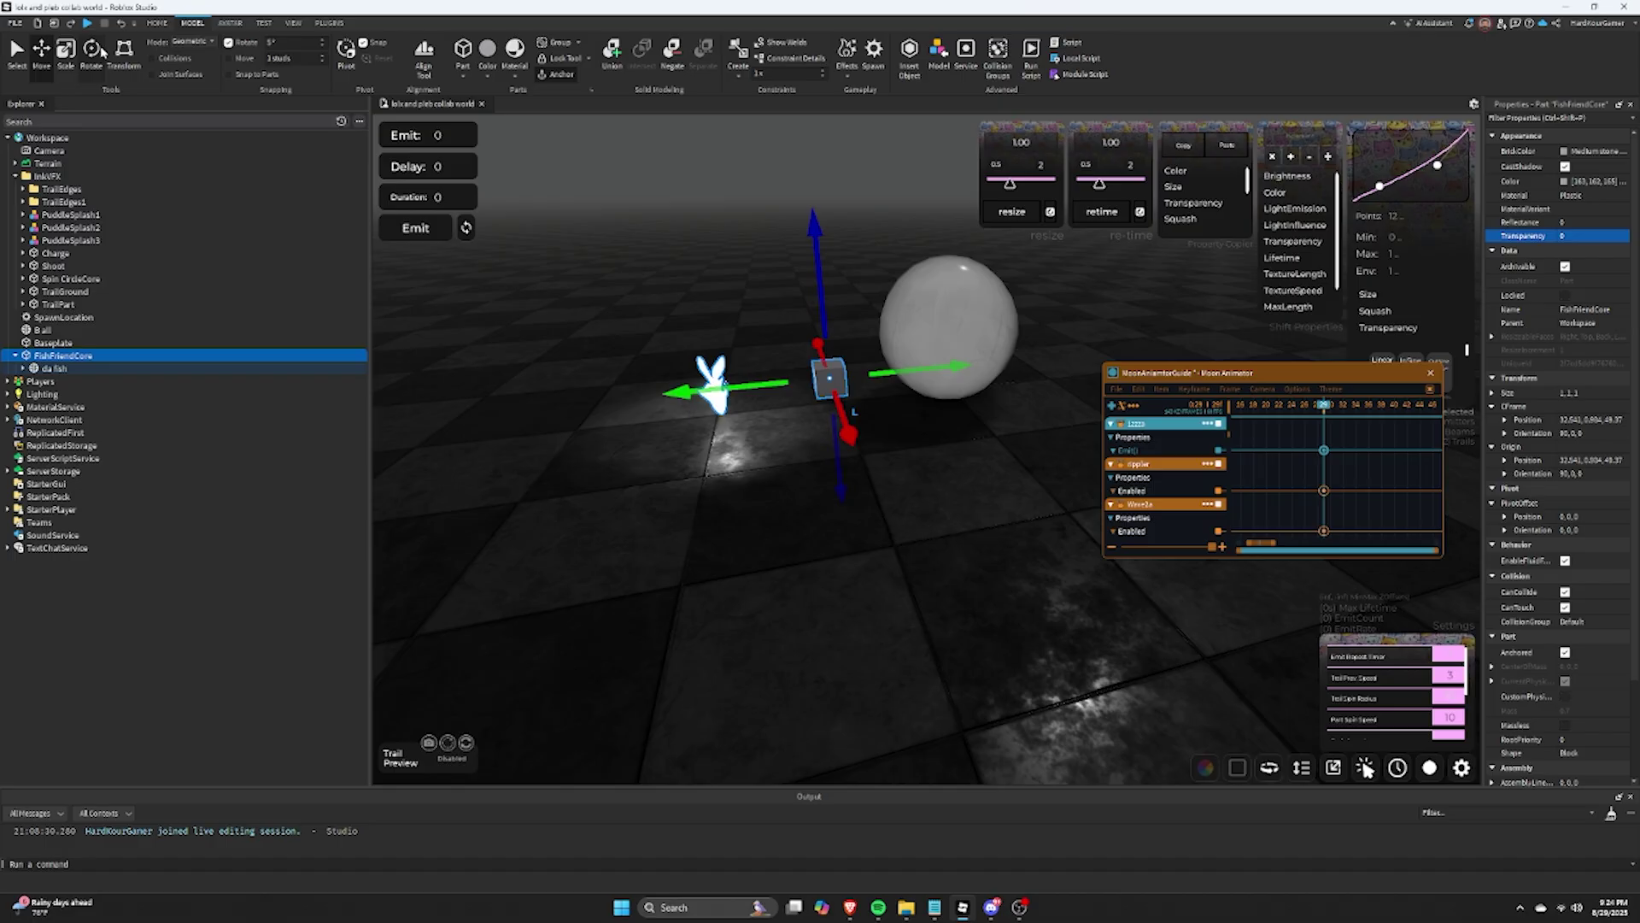
key("ctrl+4")
left_click_drag(721, 334, 955, 403)
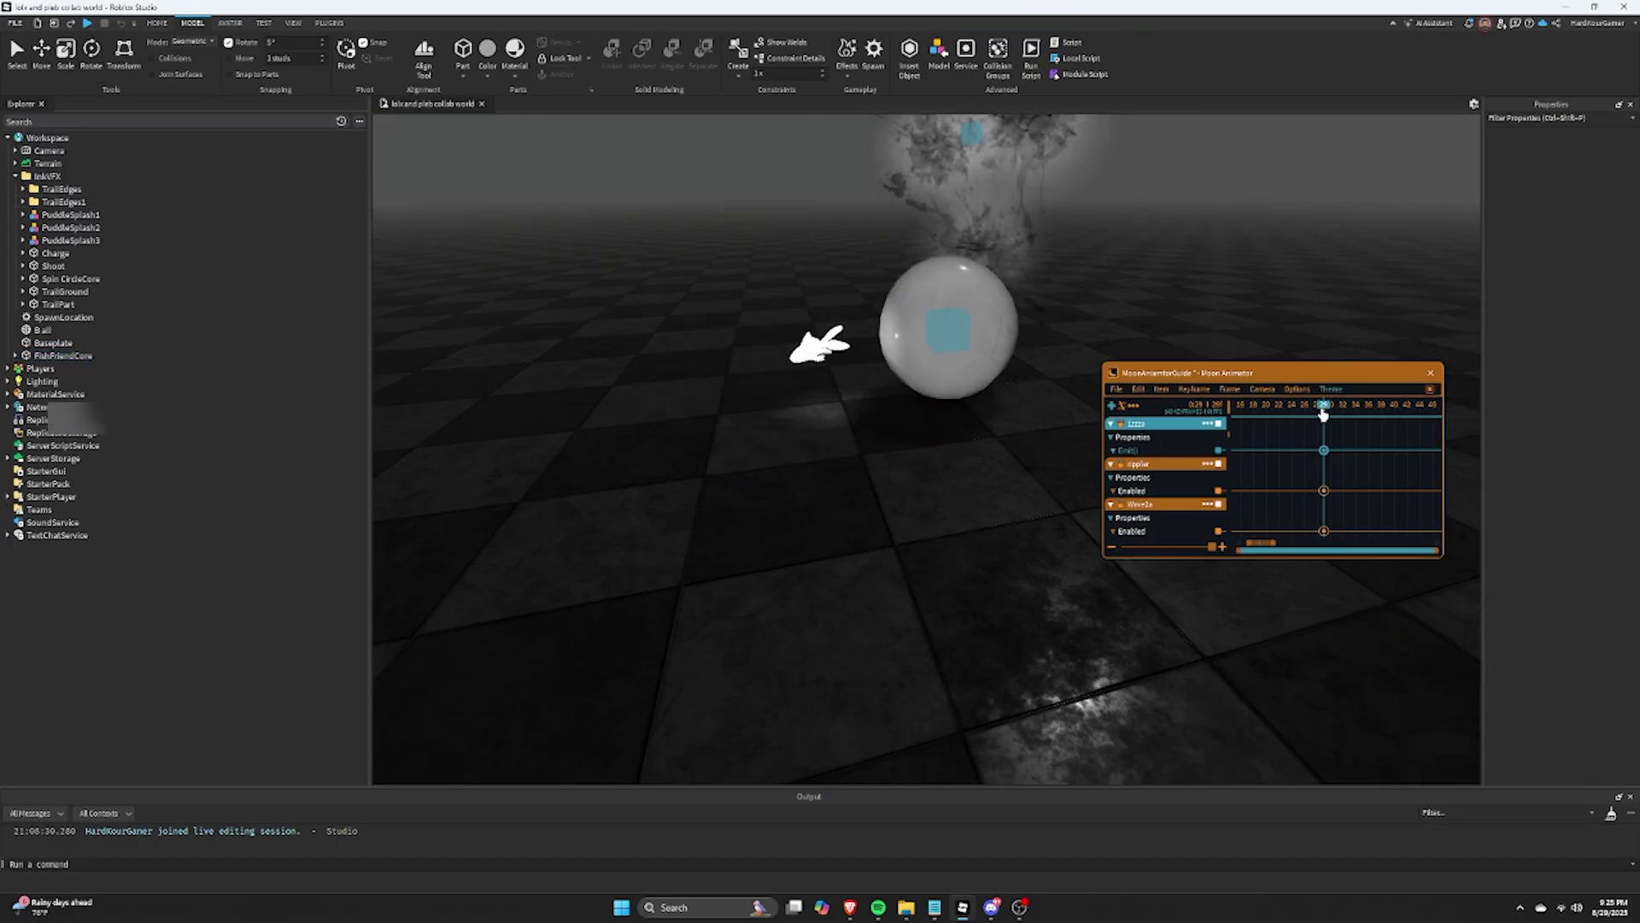
Step: Add the da fish mesh inside FishFriendCore to the animation with only the Transparency property
left_click(1113, 407)
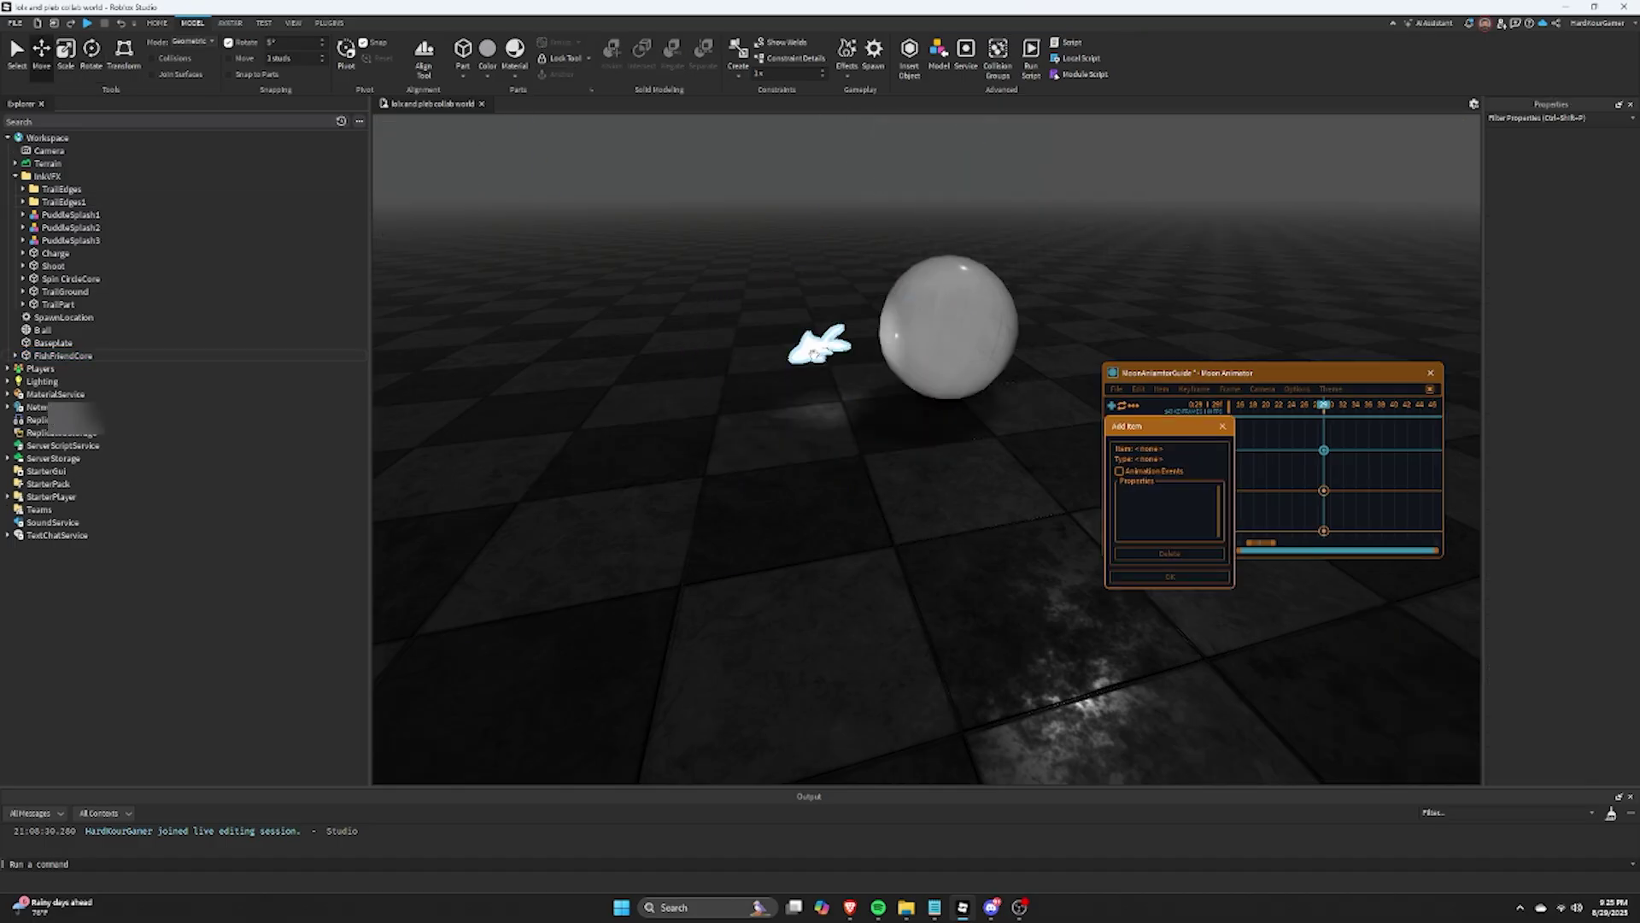
left_click(813, 352)
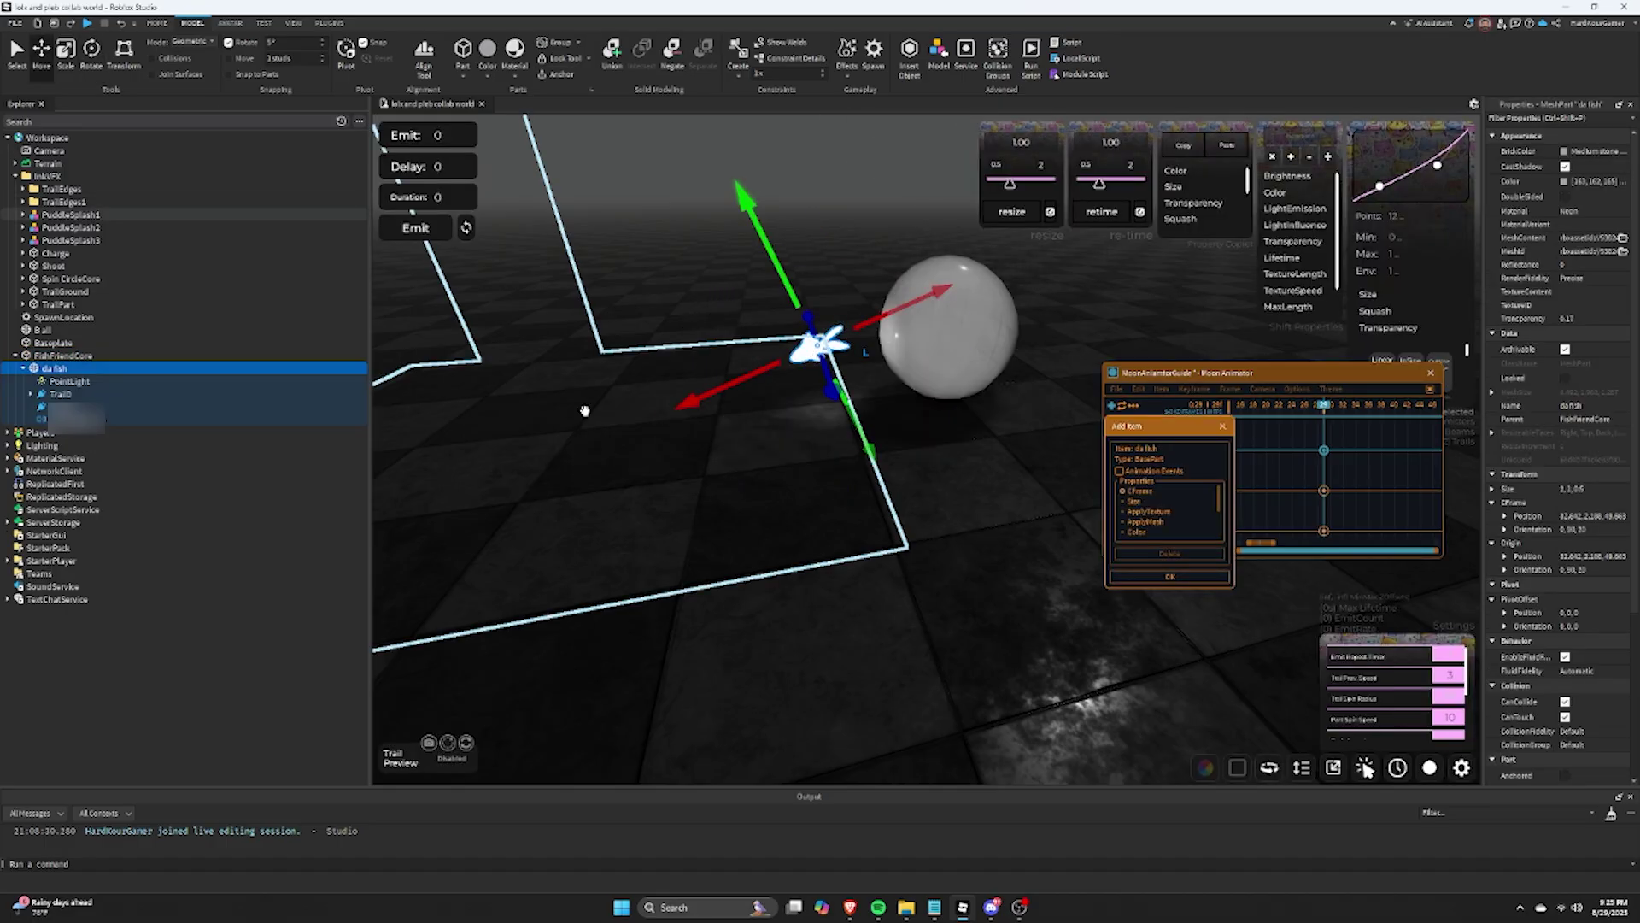
left_click(86, 357)
left_click(166, 372)
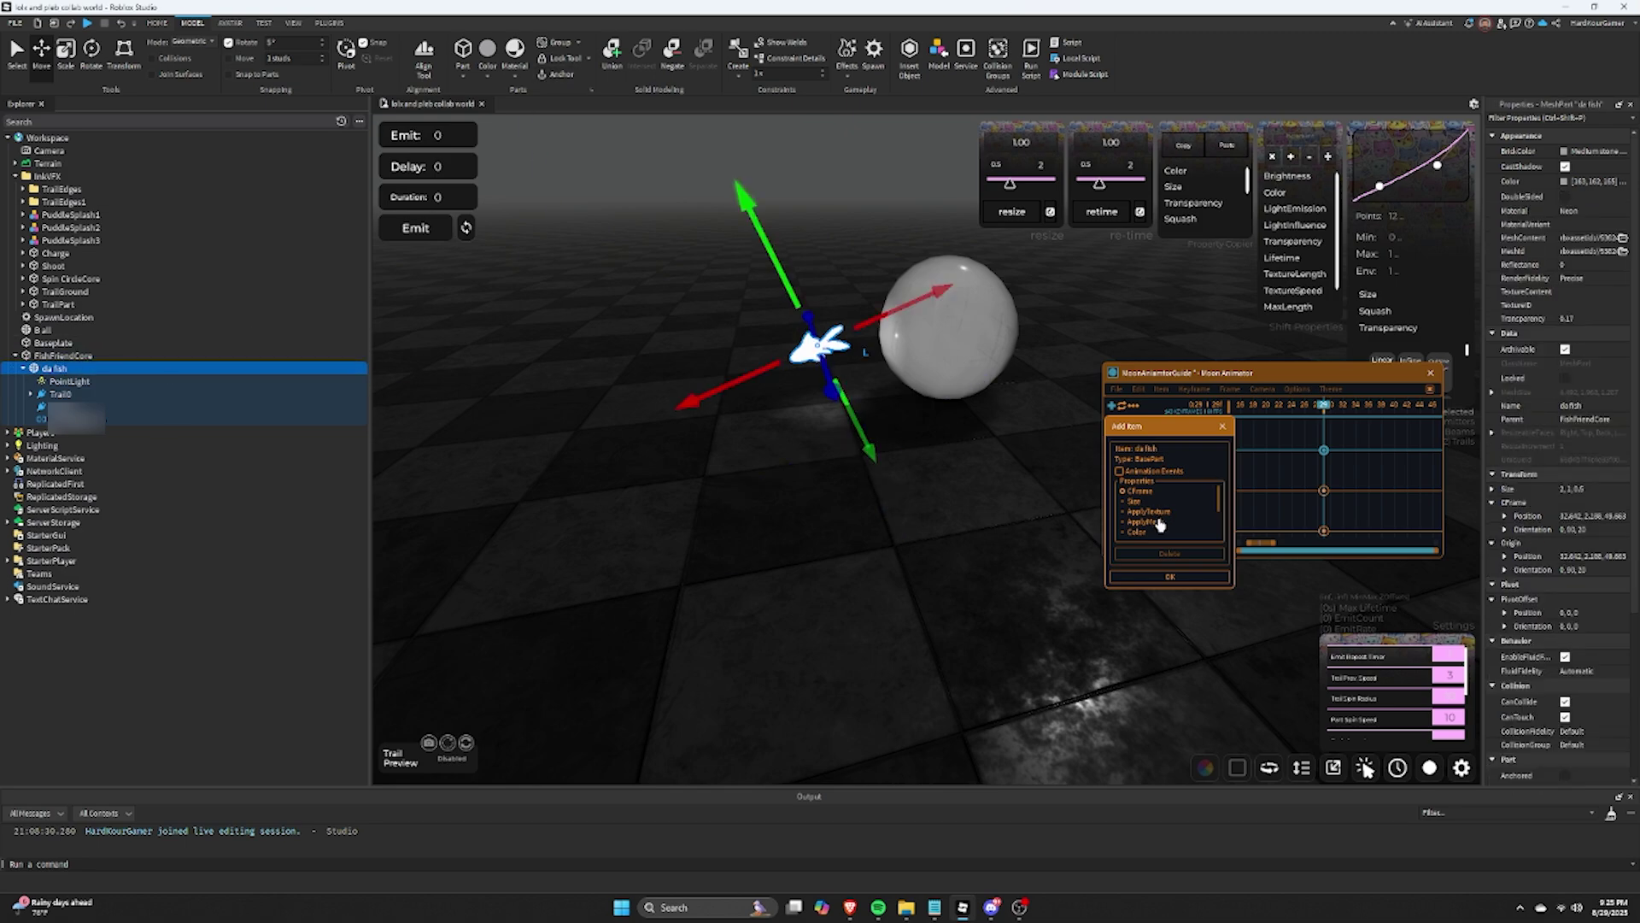
left_click(1167, 575)
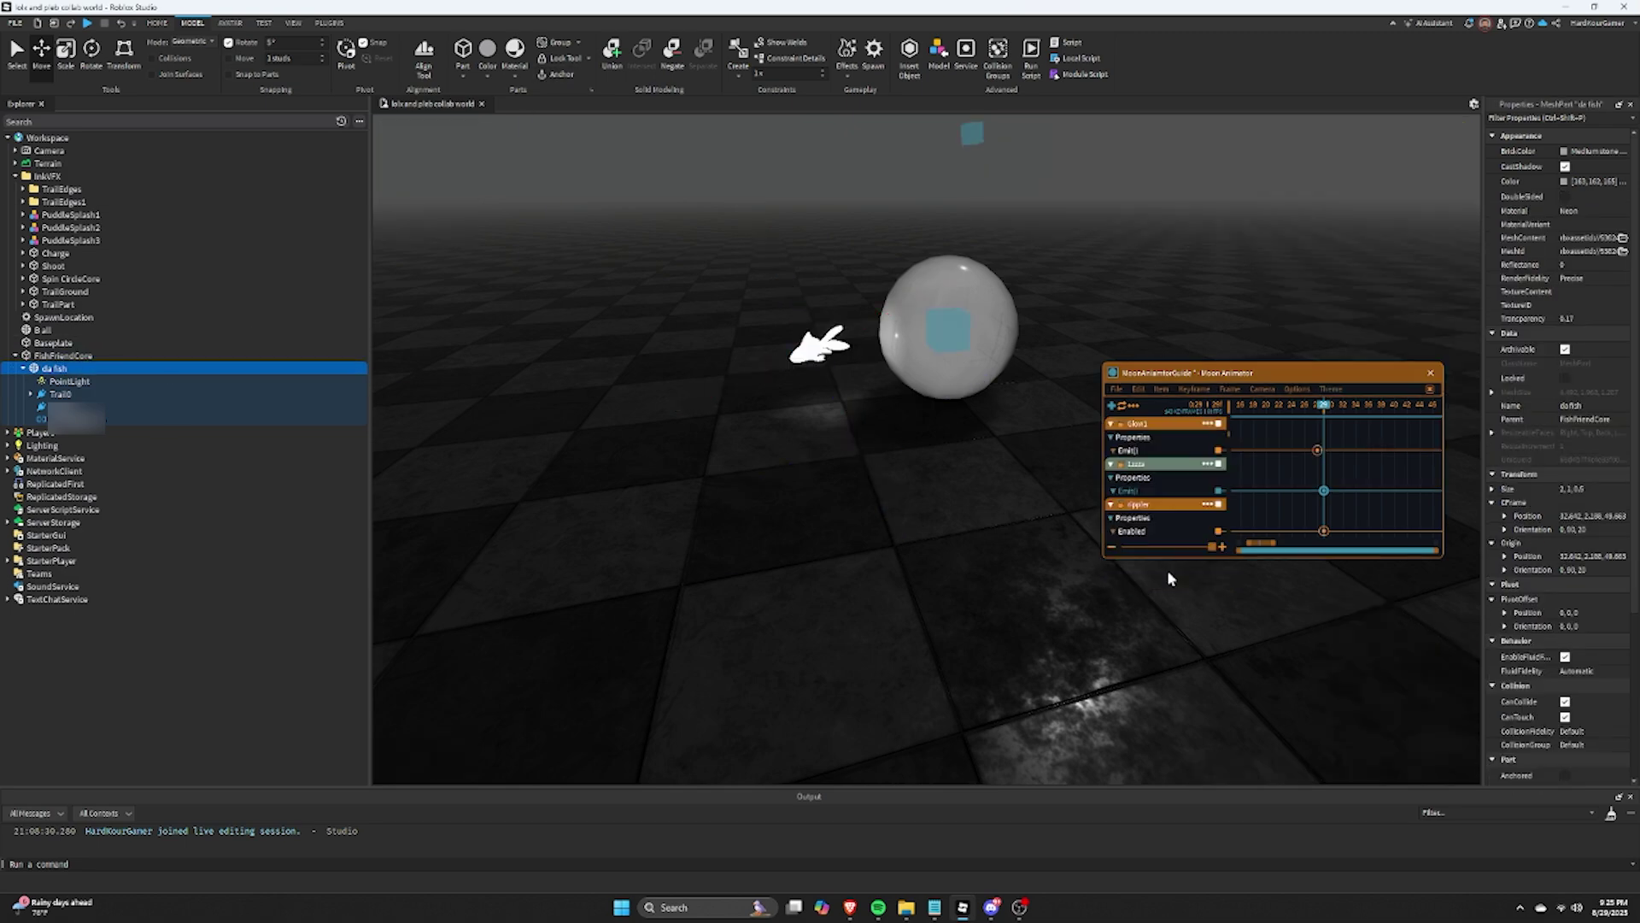
scroll(1204, 466, "up", 1)
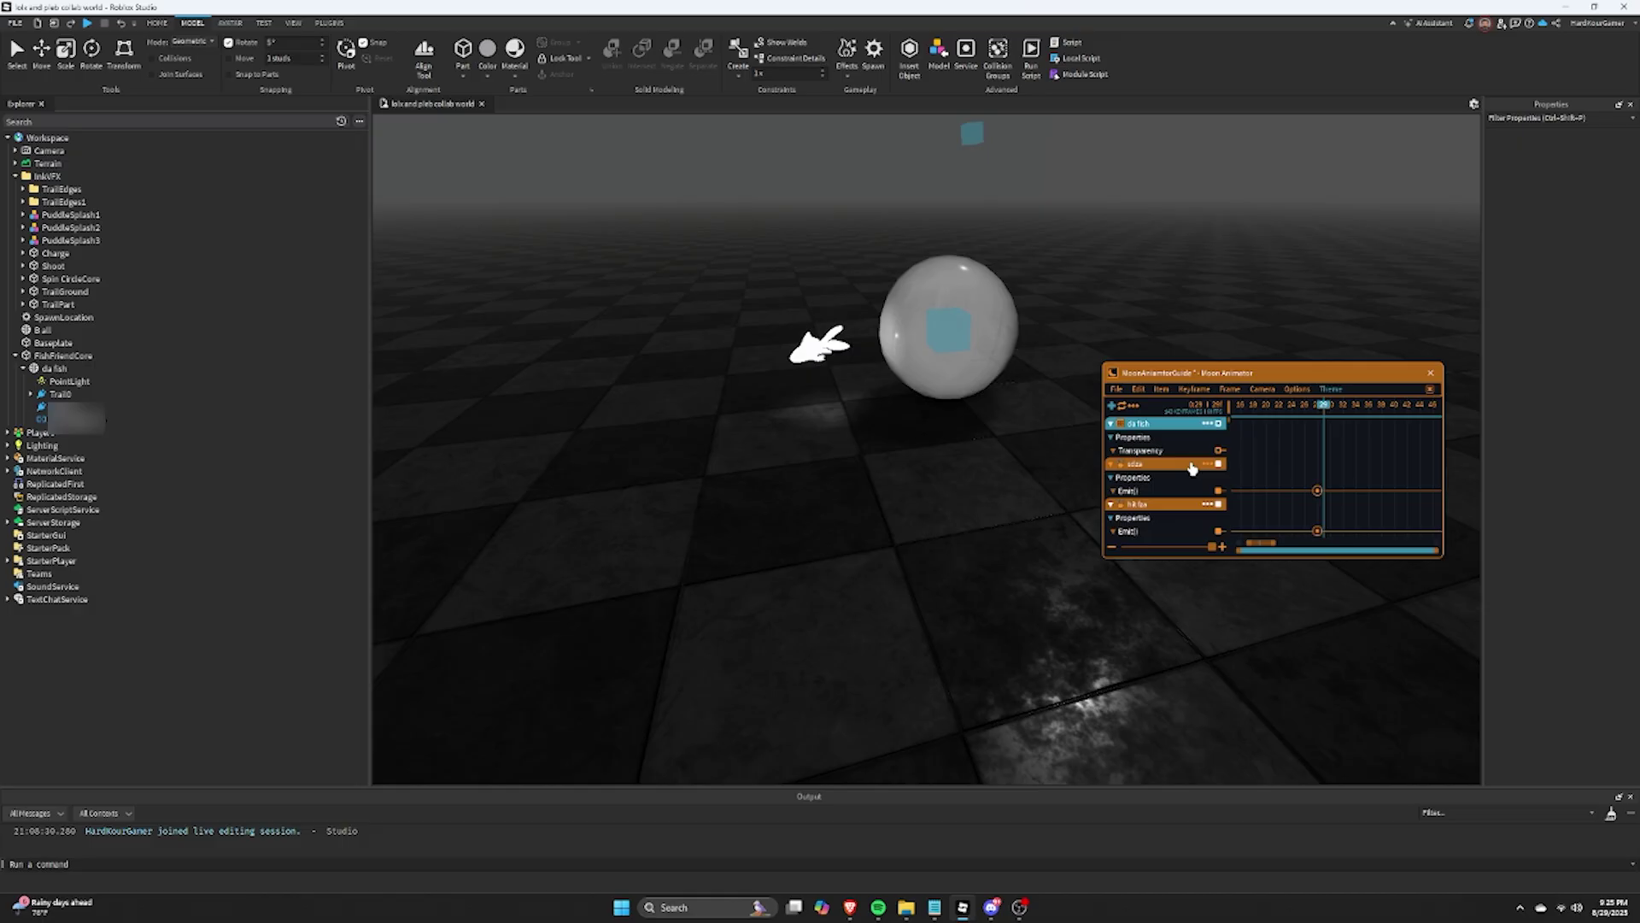
Step: Keyframe da fish's Transparency so the fish is hidden from frame 0 to 27 and visible at frame 28
left_click(1312, 415)
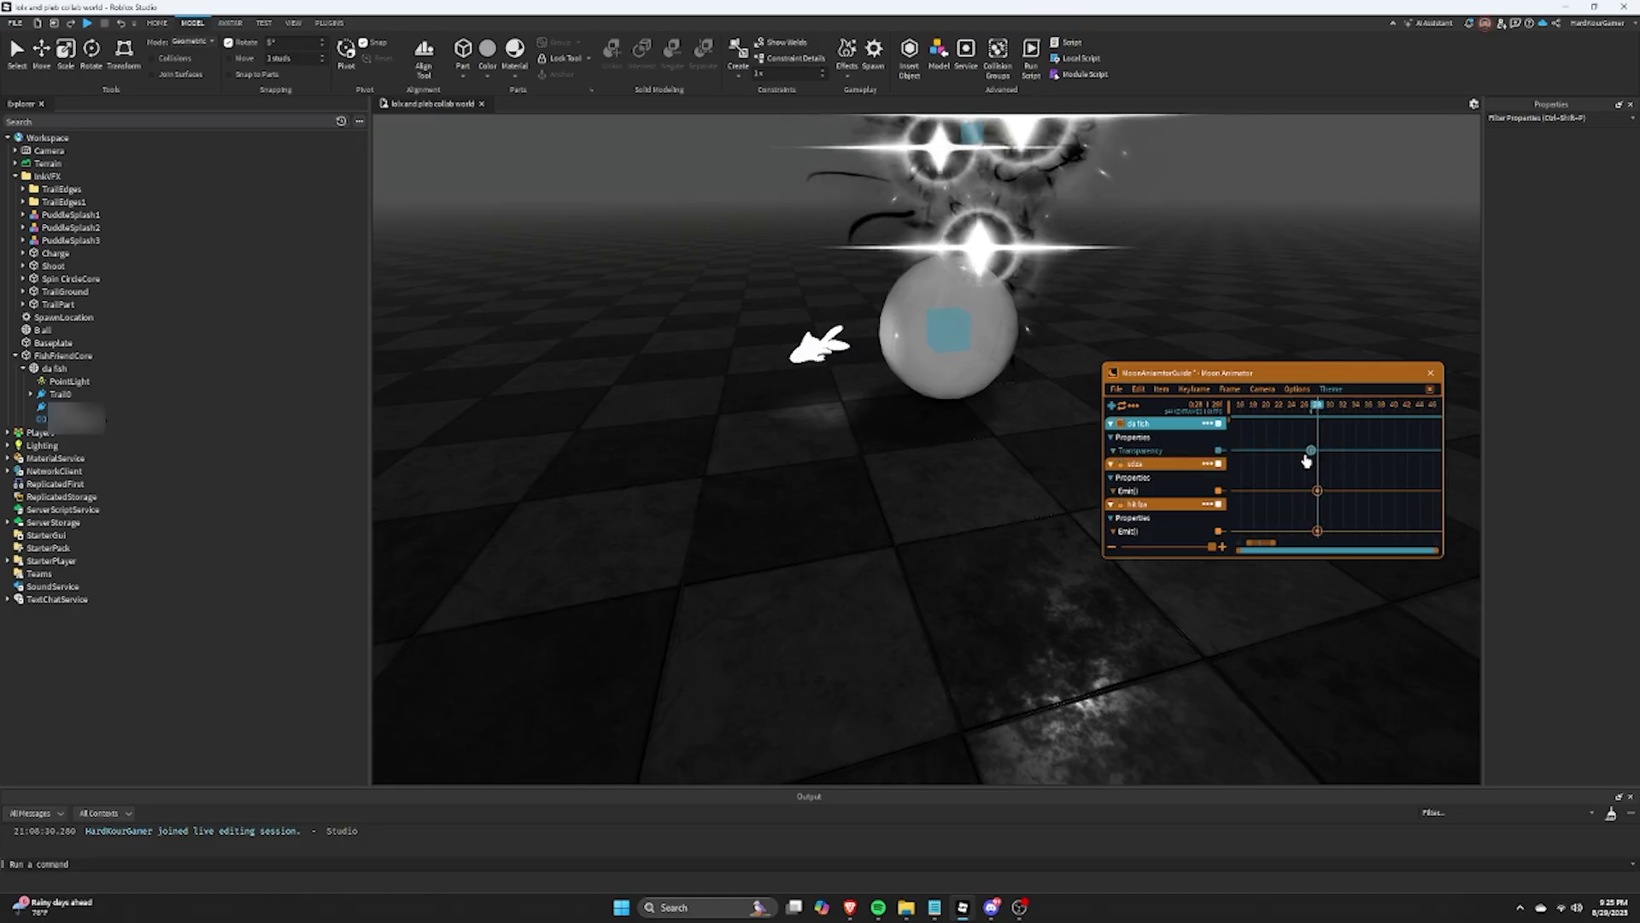
double_click(1316, 450)
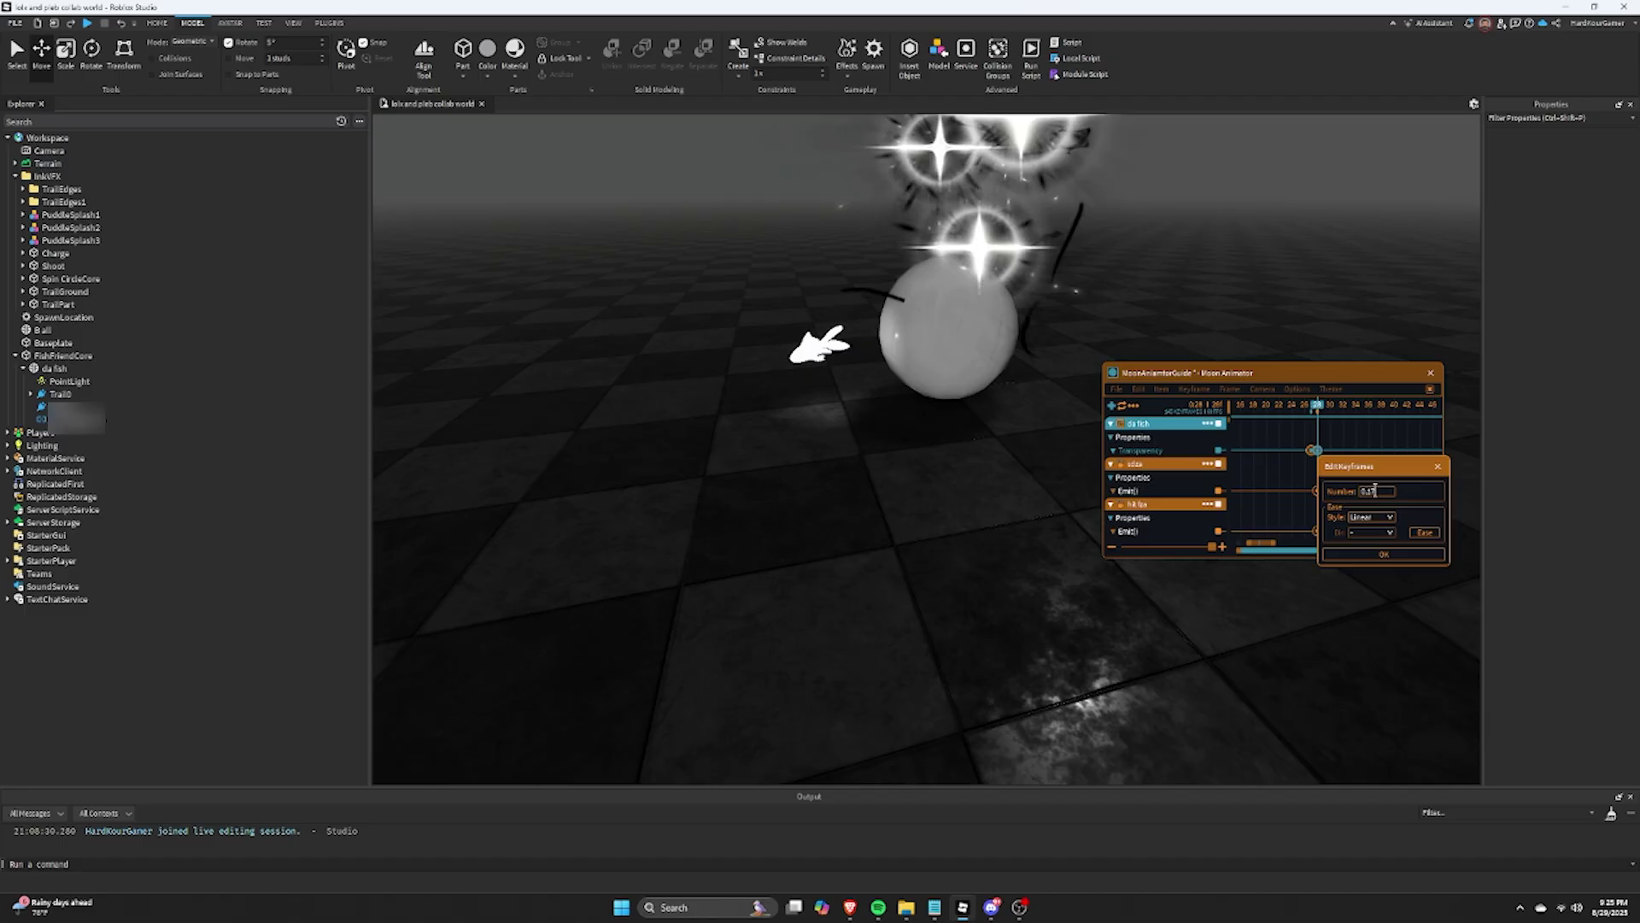
left_click(1435, 468)
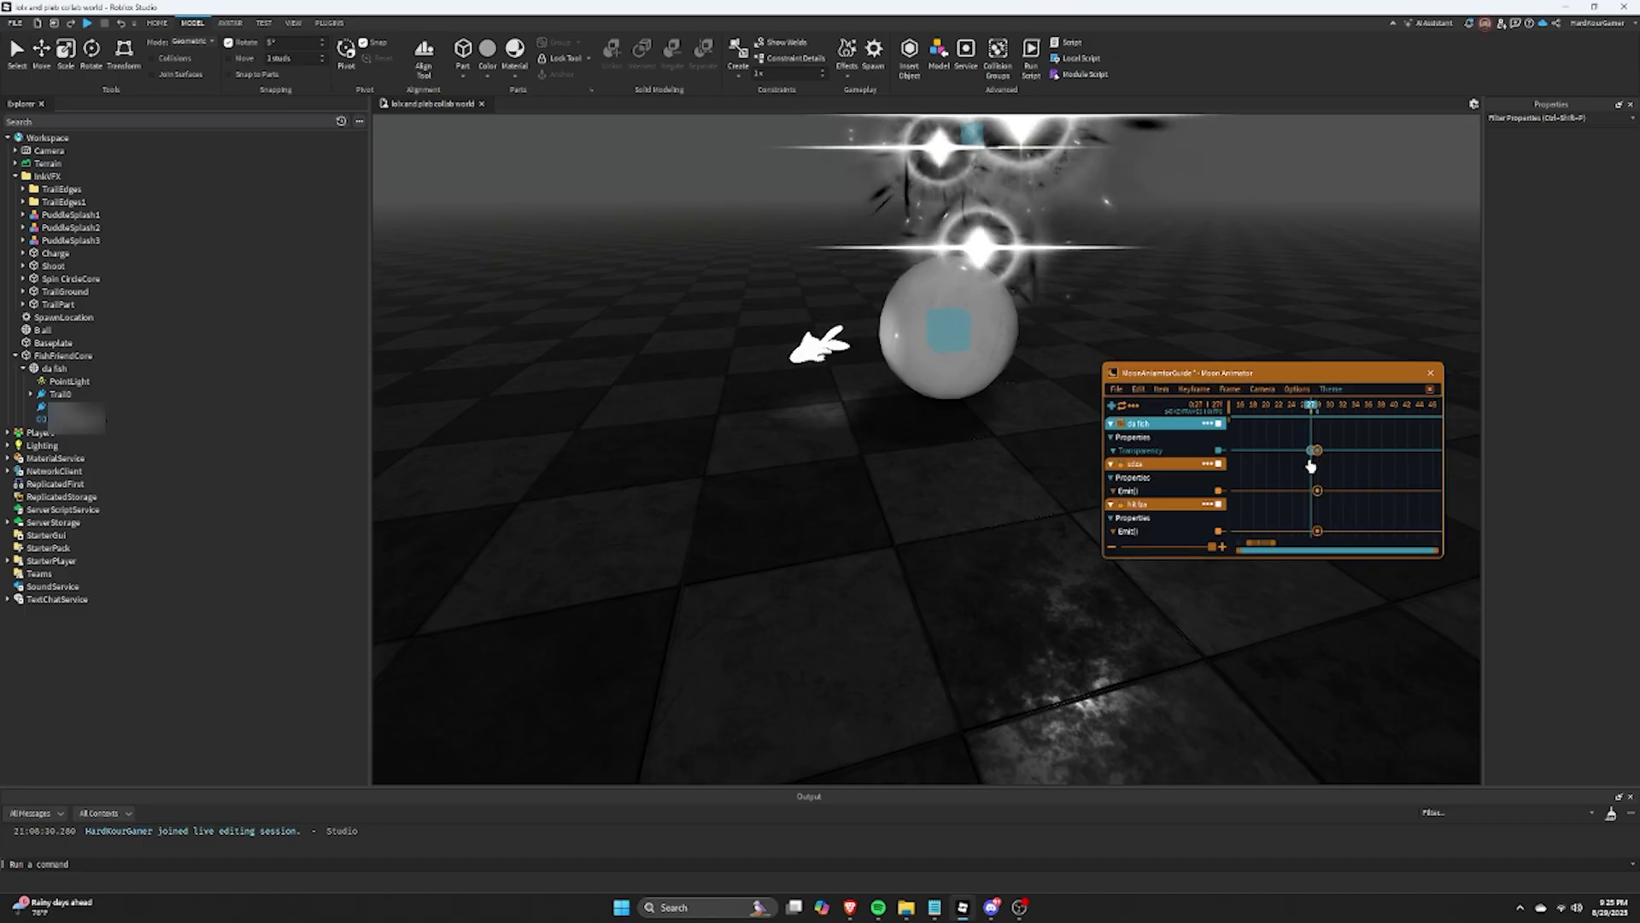
double_click(1312, 462)
left_click(1371, 570)
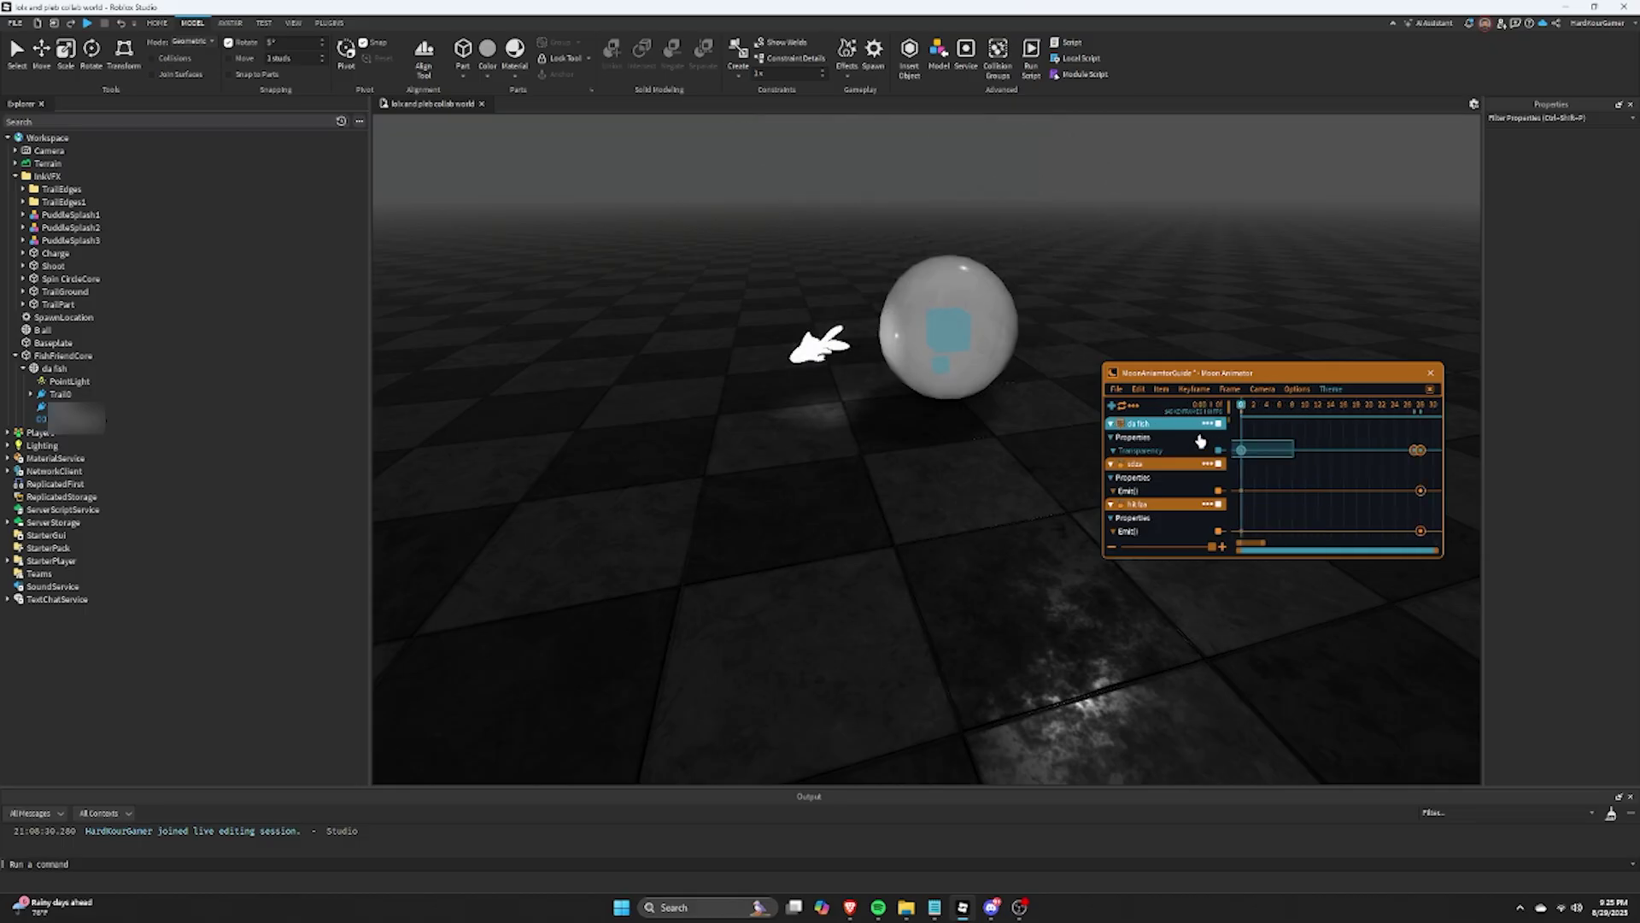
type("71")
left_click(1324, 545)
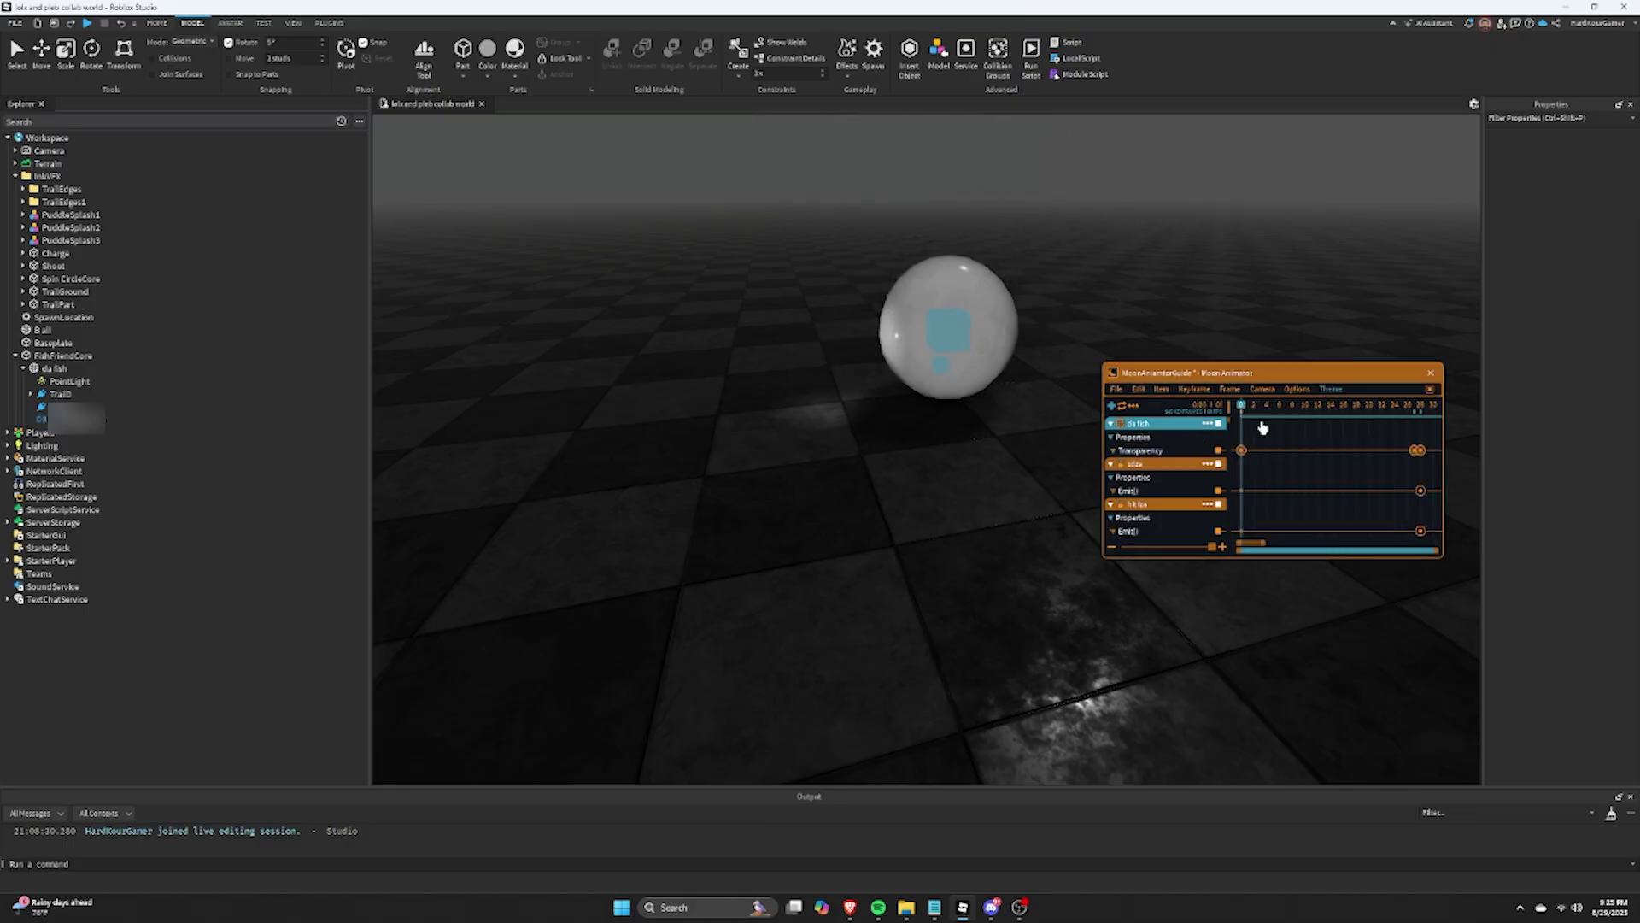
Step: Add FishFriendCore to the animation with the CFrame property and a keyframe at frame 28
scroll(1423, 413, "down", 1)
left_click_drag(1352, 414, 1359, 413)
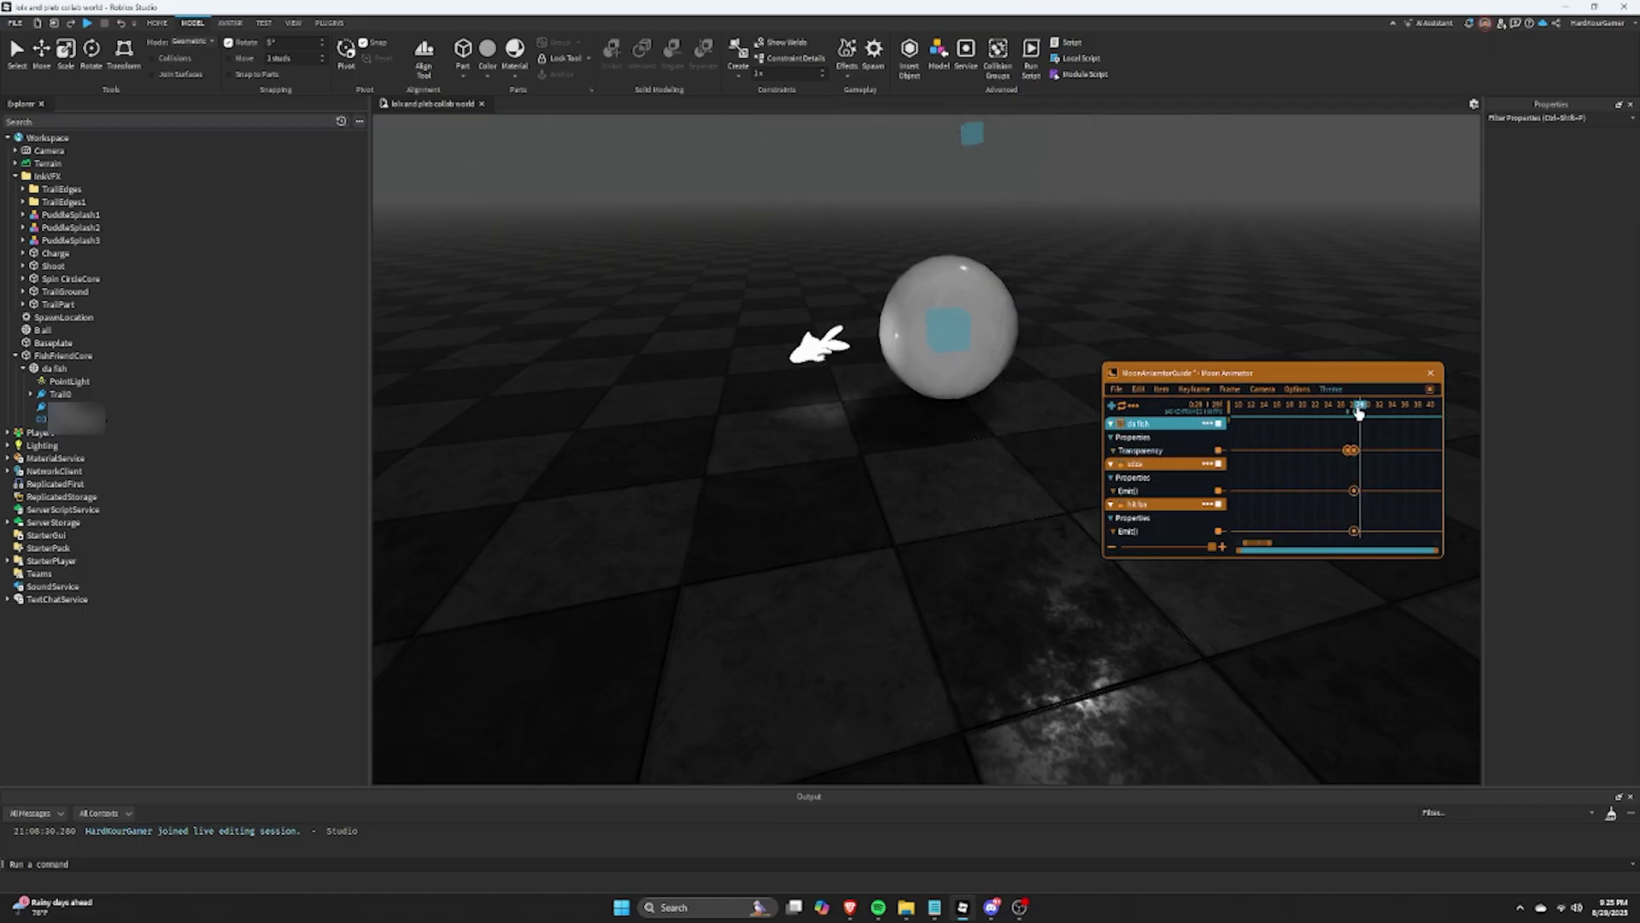
left_click(1123, 406)
left_click(93, 357)
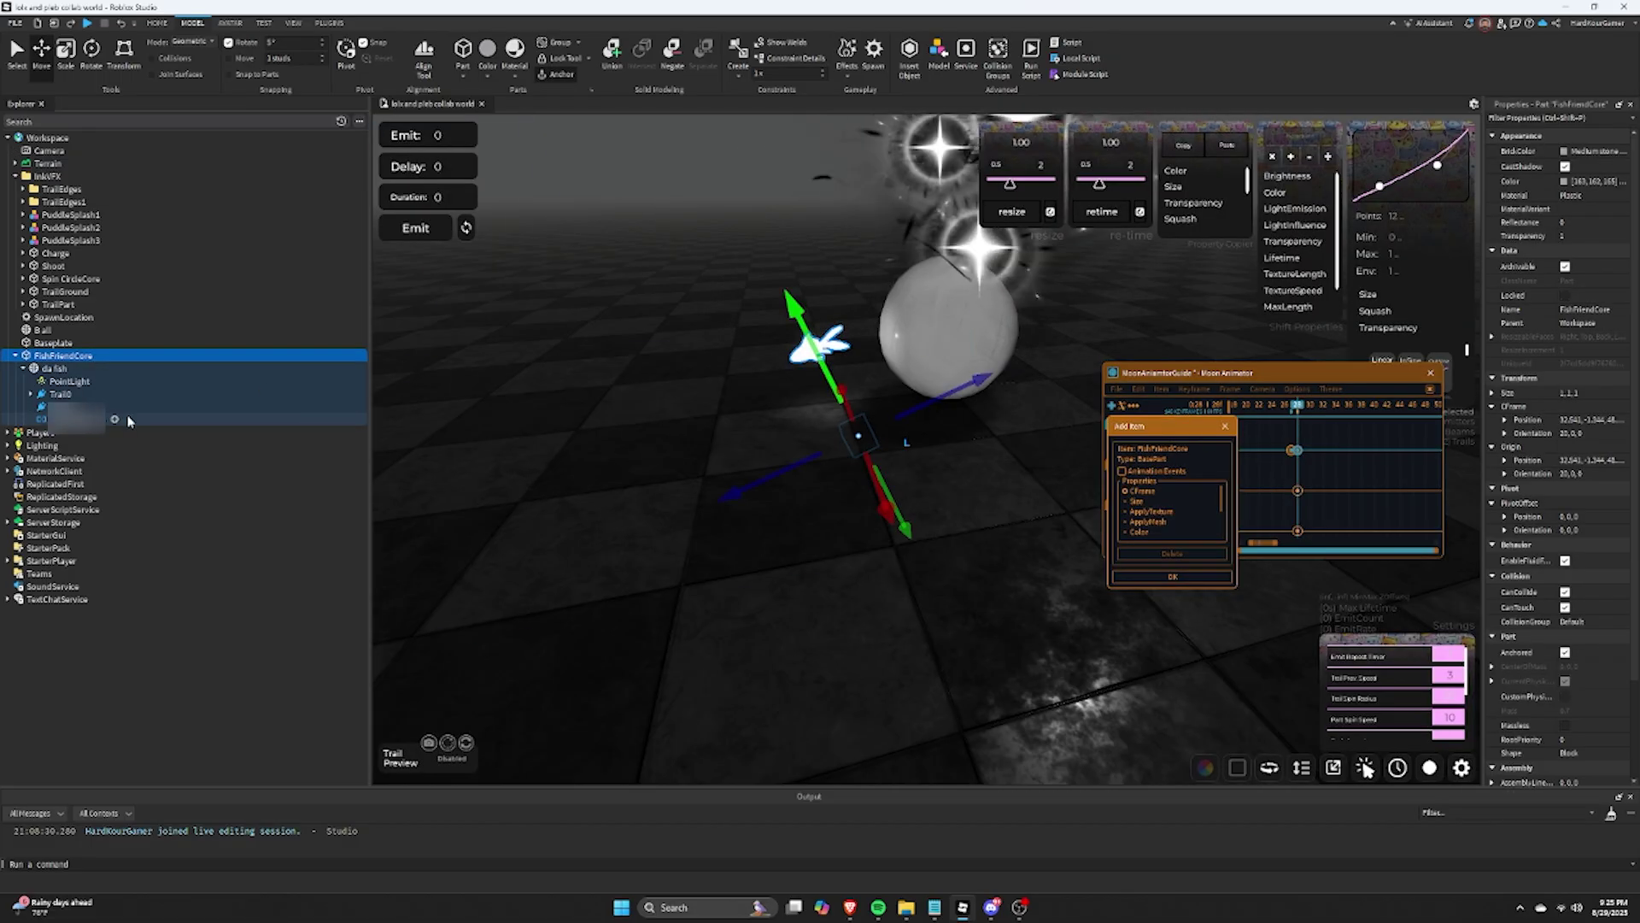
left_click(15, 357)
left_click(1029, 639)
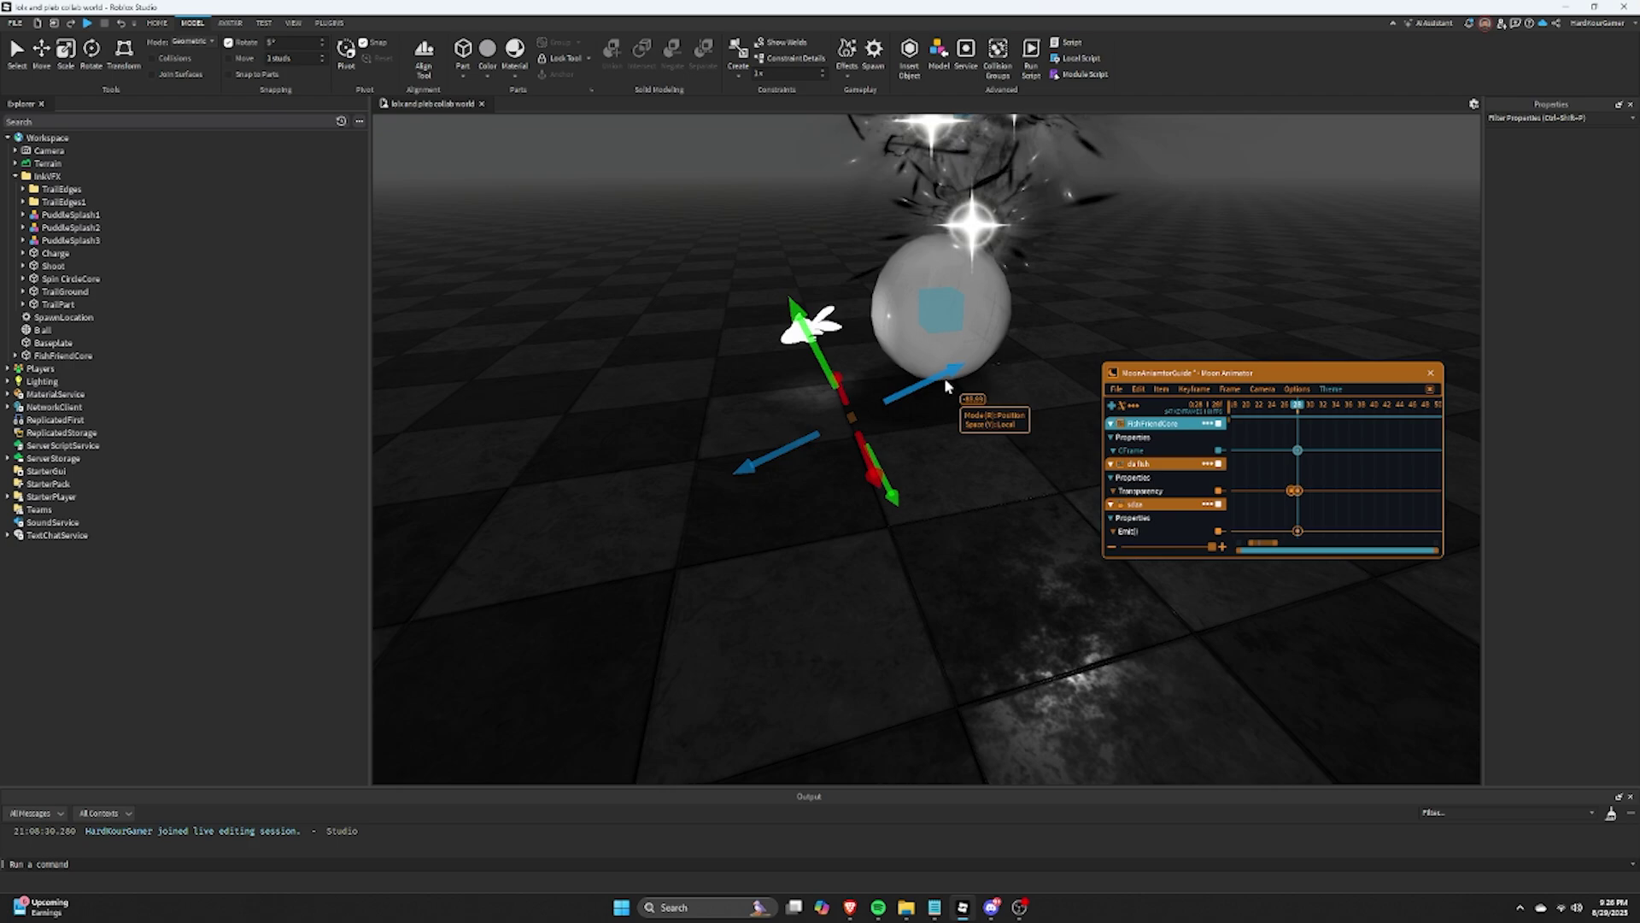
Step: Move and rotate FishFriendCore to land near the floor away from the ball, with its end CFrame keyframe at frame 41, and save
mouse_move(1298, 406)
left_mouse_down()
mouse_move(1278, 408)
mouse_move(1298, 407)
left_mouse_up()
left_click_drag(898, 360, 1006, 241)
left_click(1297, 413)
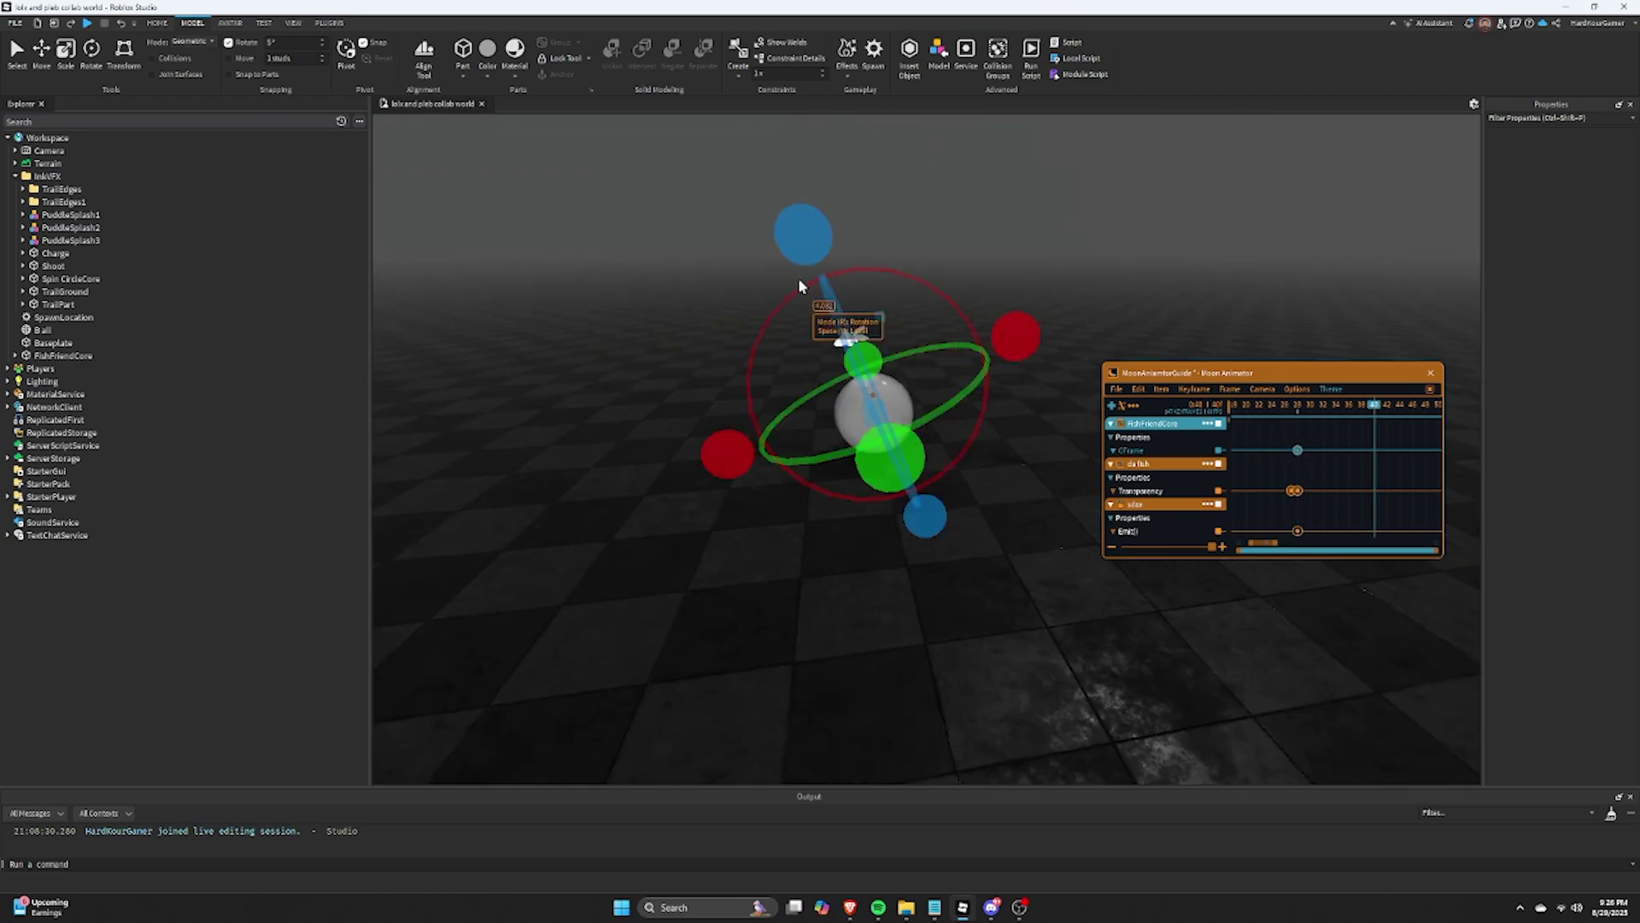
left_click_drag(802, 285, 796, 290)
left_click_drag(1361, 411, 1298, 411)
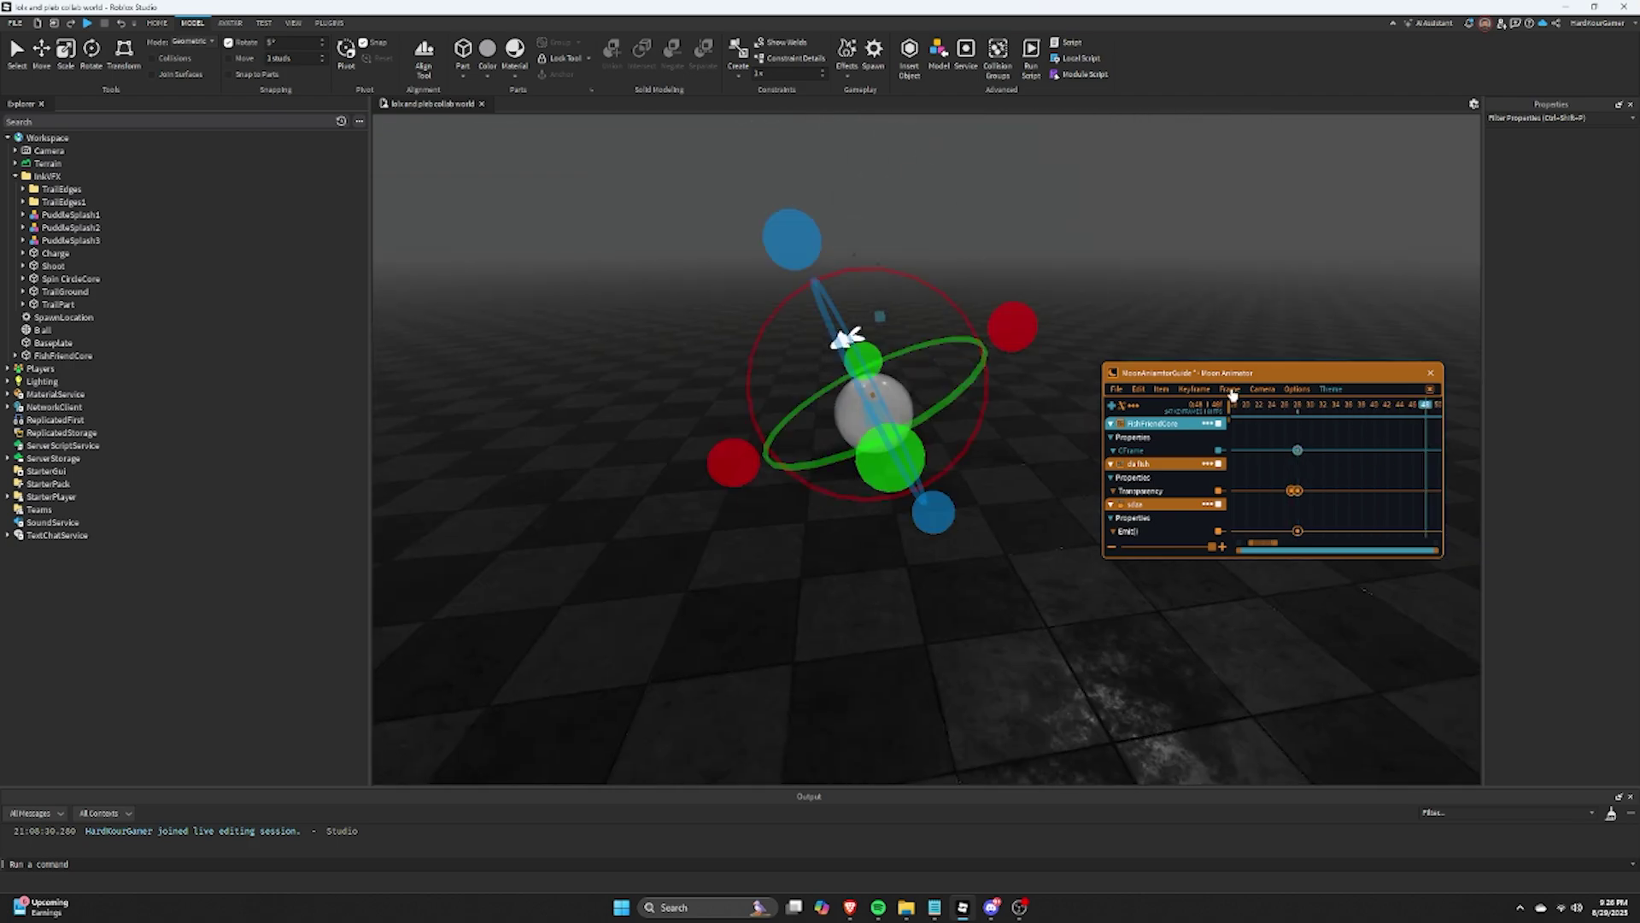
left_click_drag(825, 421, 590, 568)
left_click_drag(1426, 450, 1399, 451)
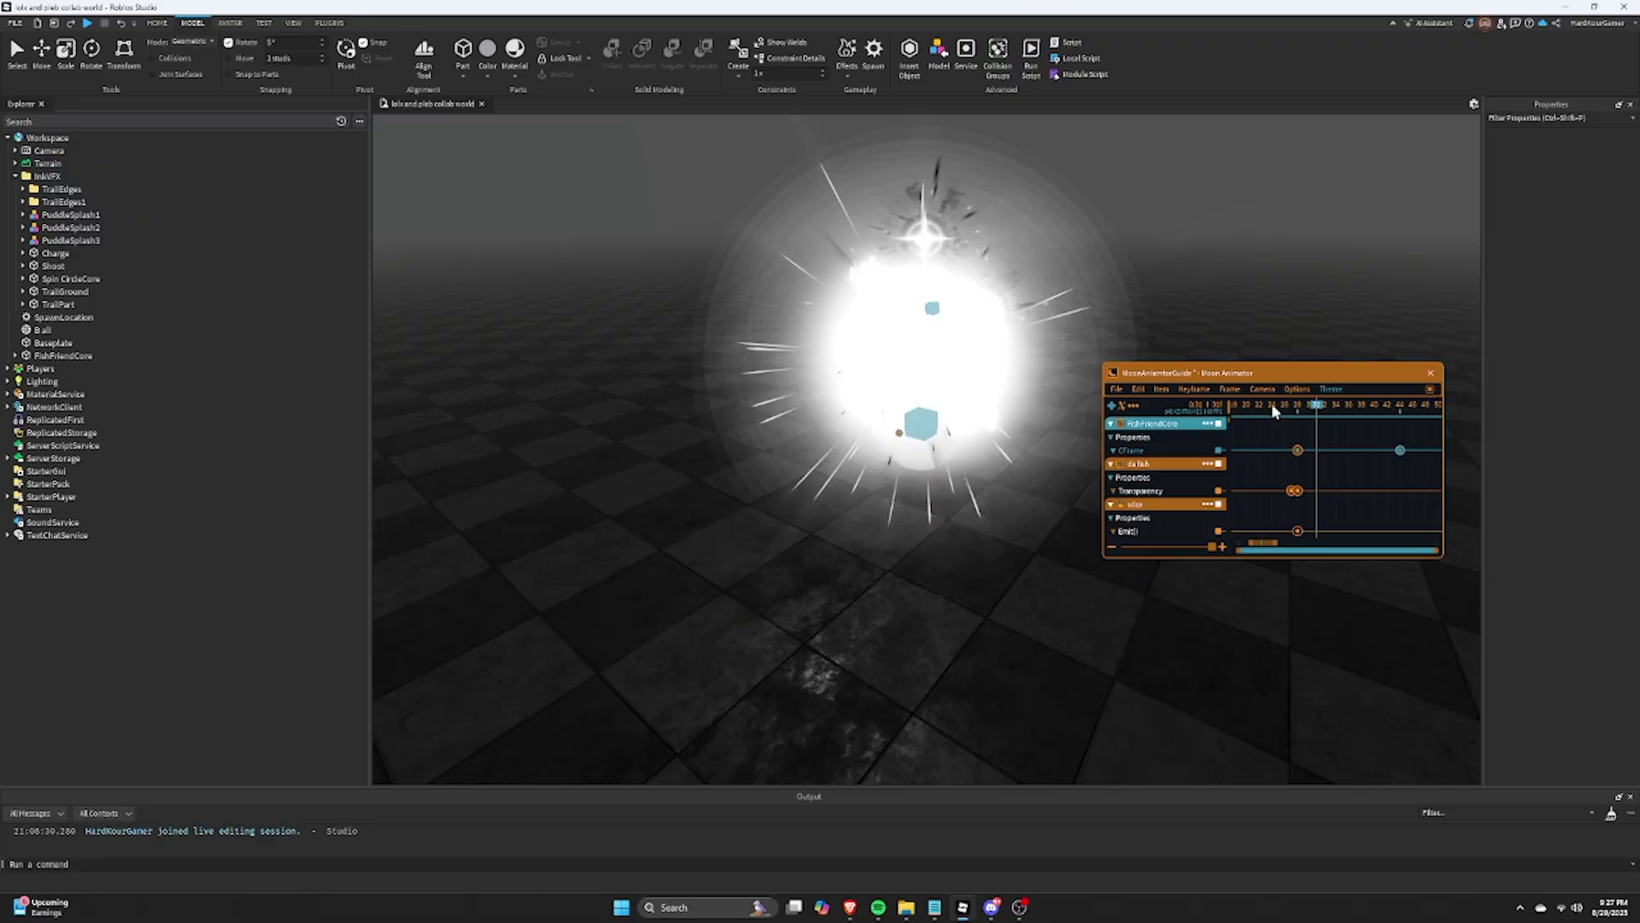
key("ctrl+s")
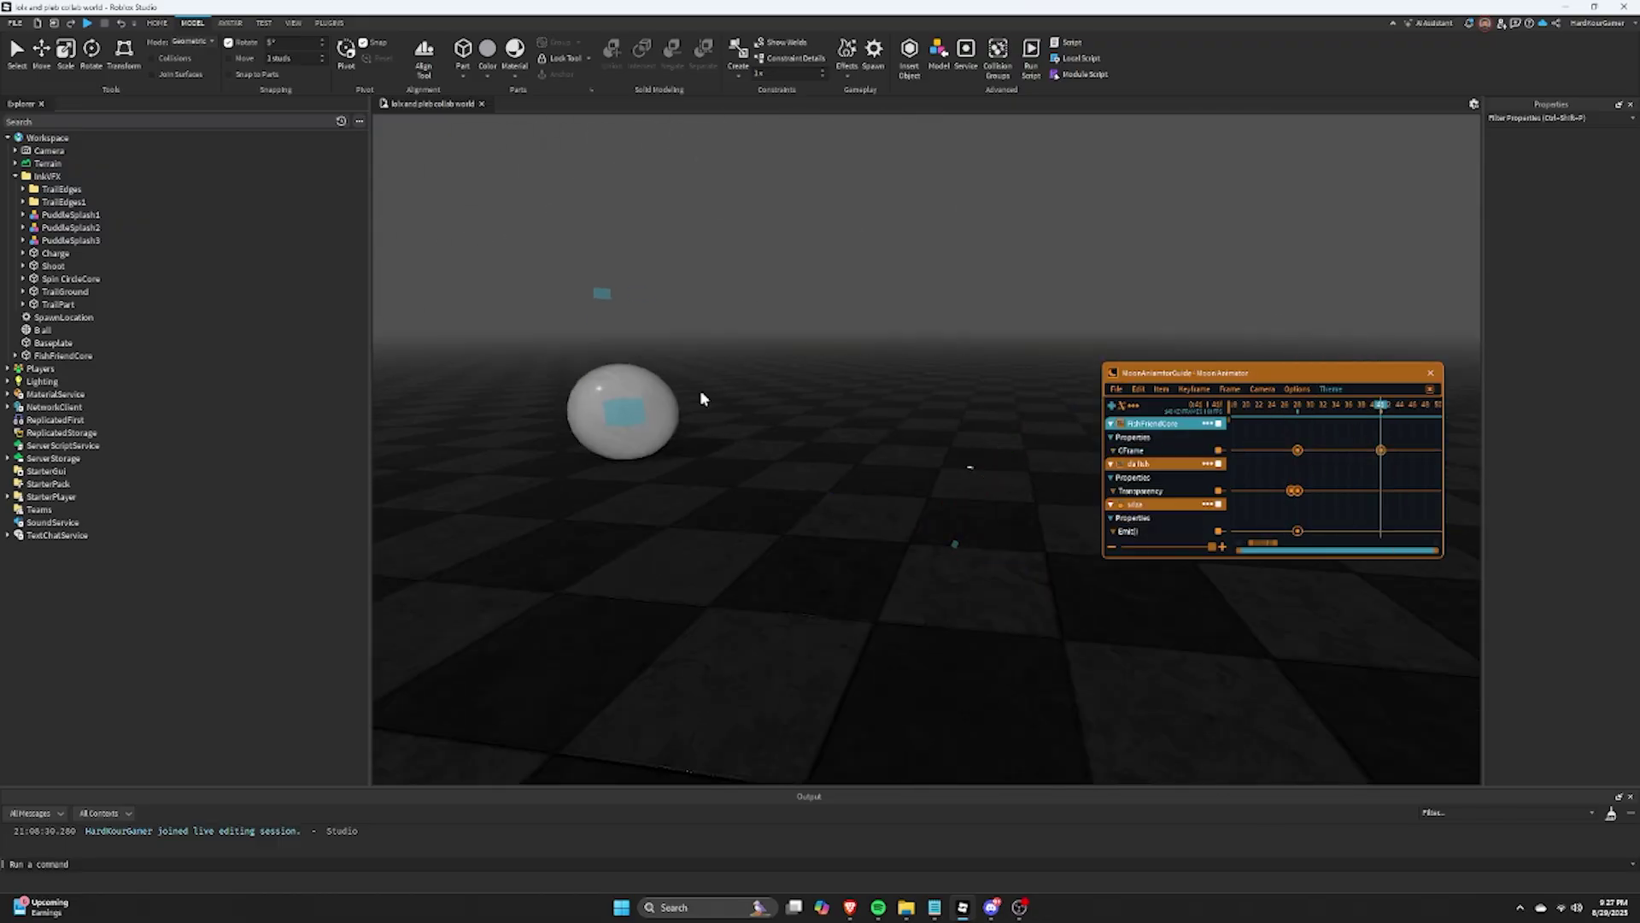
Step: Move PuddleSplash1 about 4.6 studs across the floor to the fish's landing spot and emit it as a preview
left_click(71, 215)
left_click(429, 228)
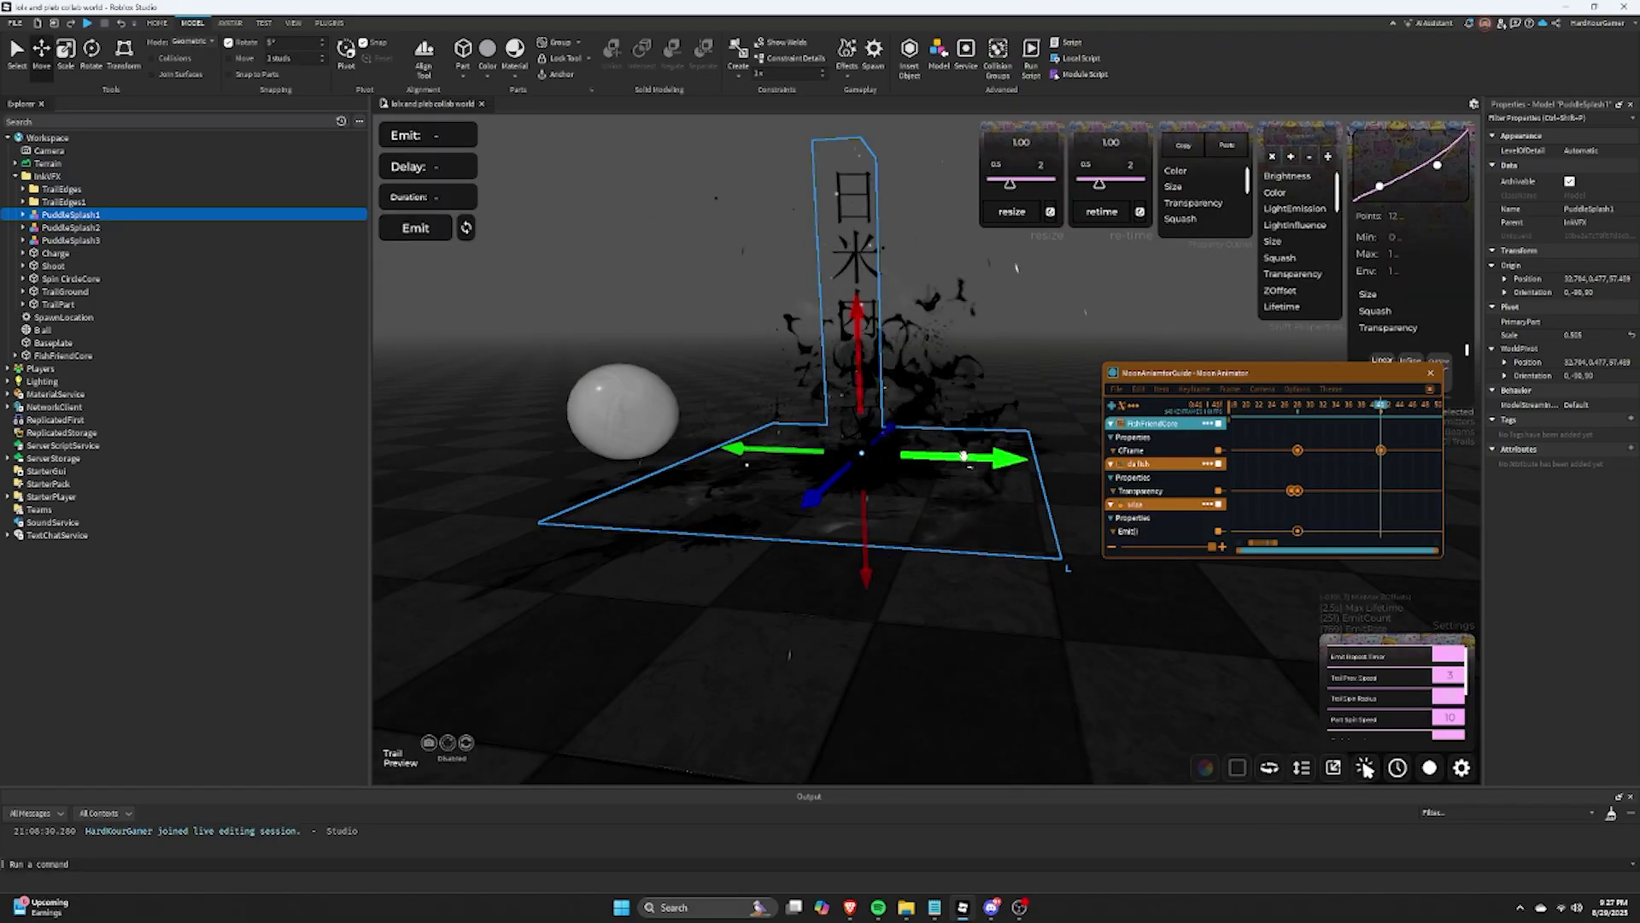
left_click_drag(948, 458, 1036, 458)
left_click(438, 232)
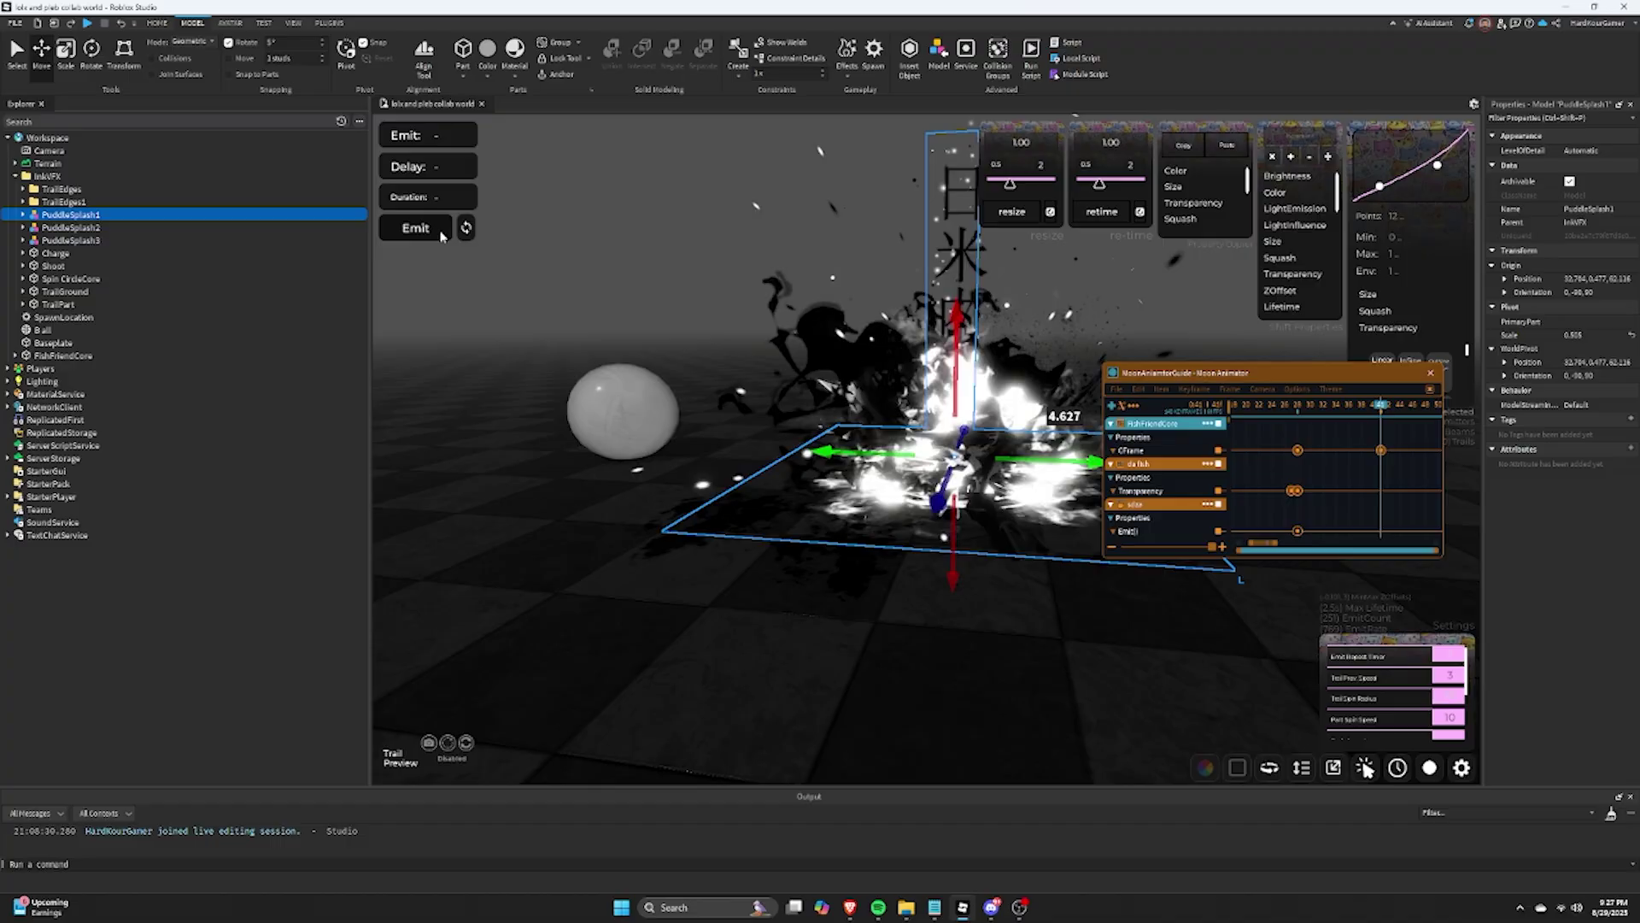
Step: Expand PuddleSplash1 and filter the object tree by the ParticleEmitter class
left_click(22, 215)
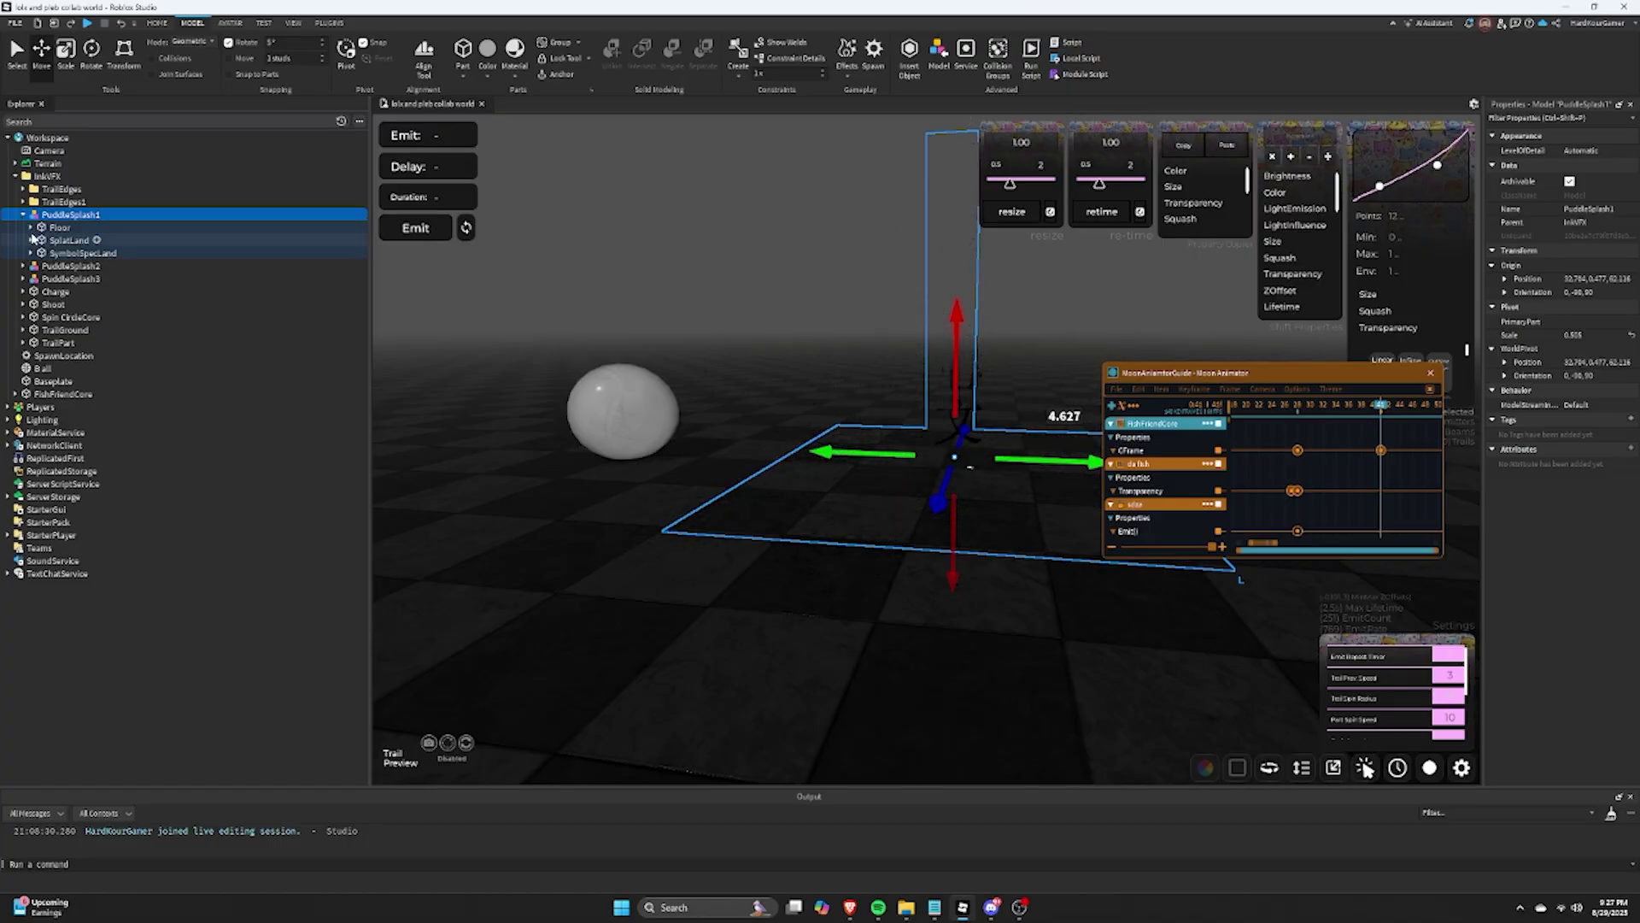
left_click(32, 228)
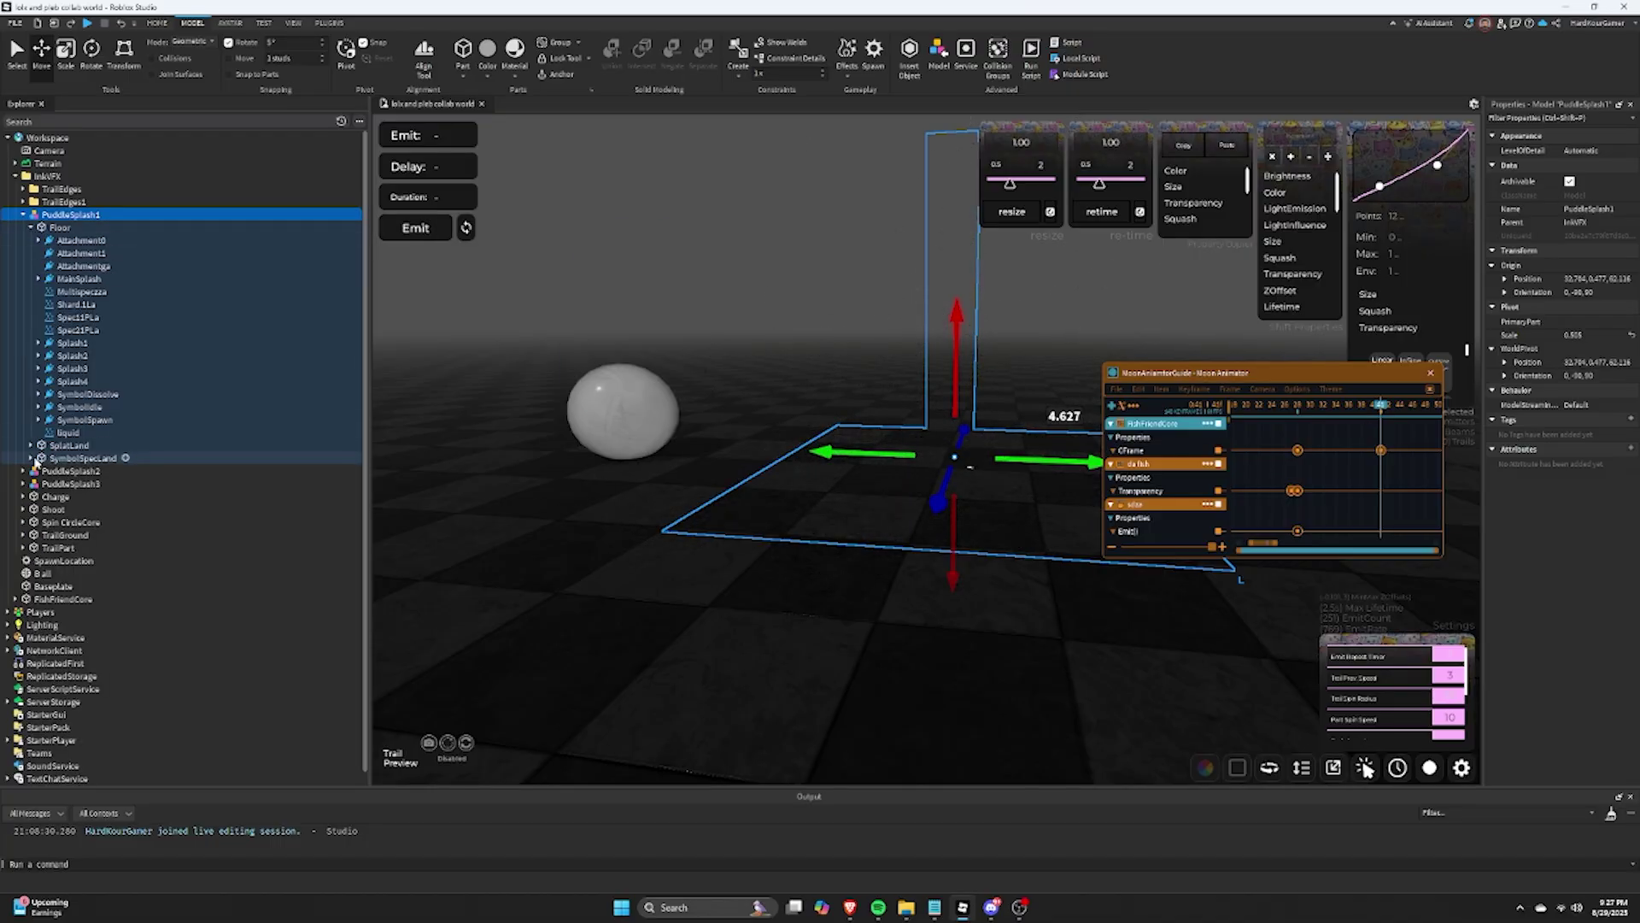
left_click(31, 458)
left_click(31, 446)
left_click(68, 123)
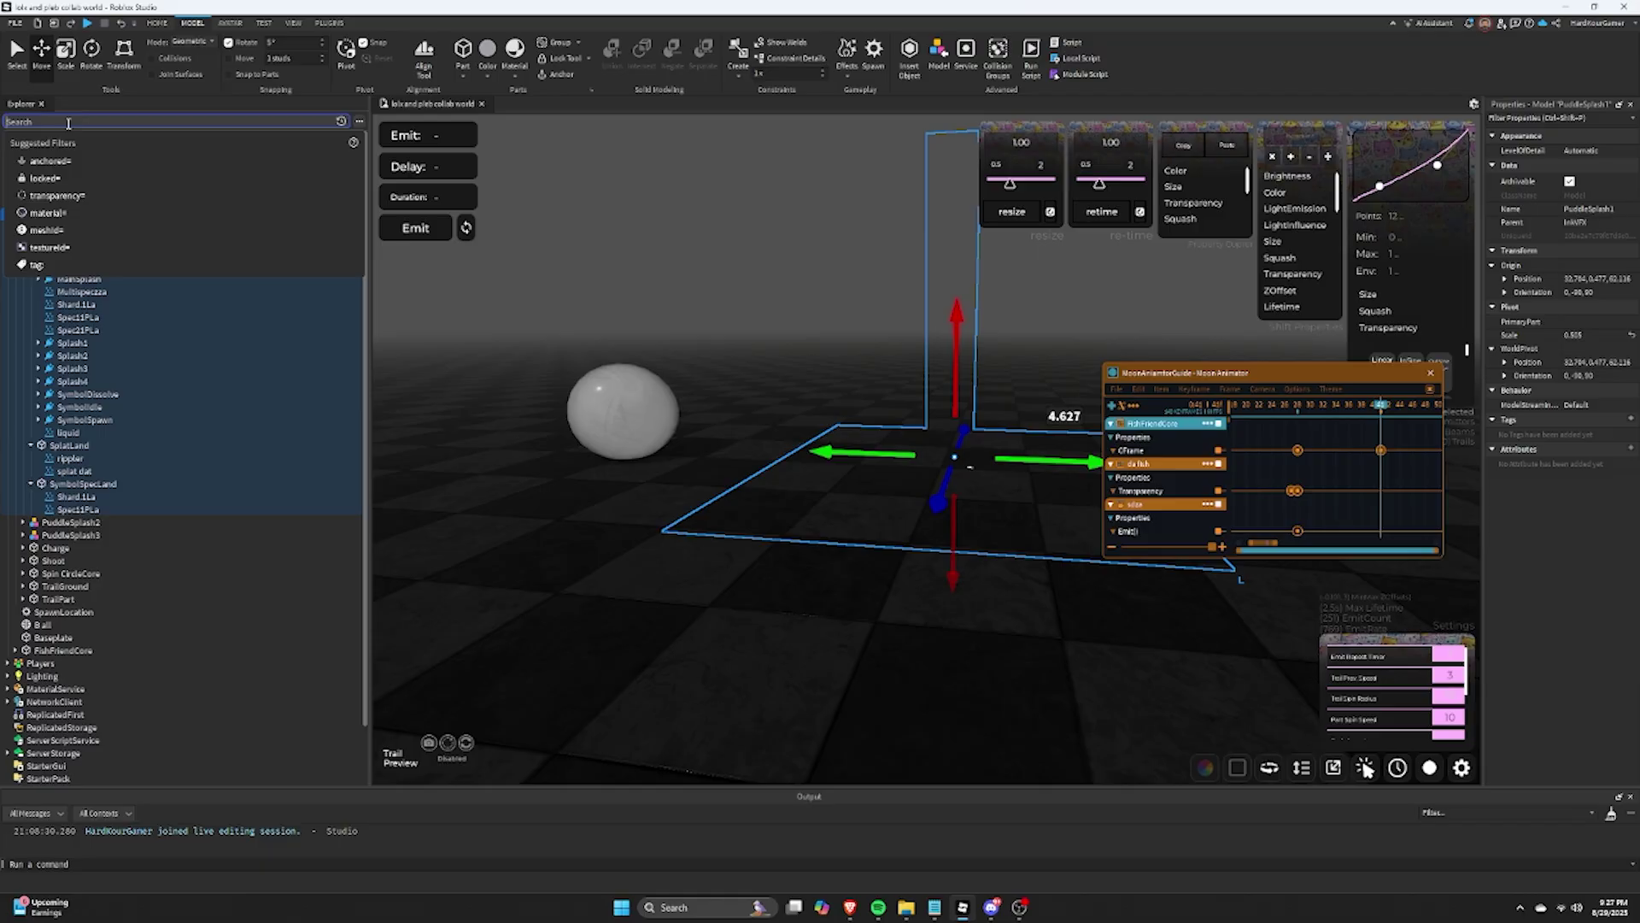
type("c:")
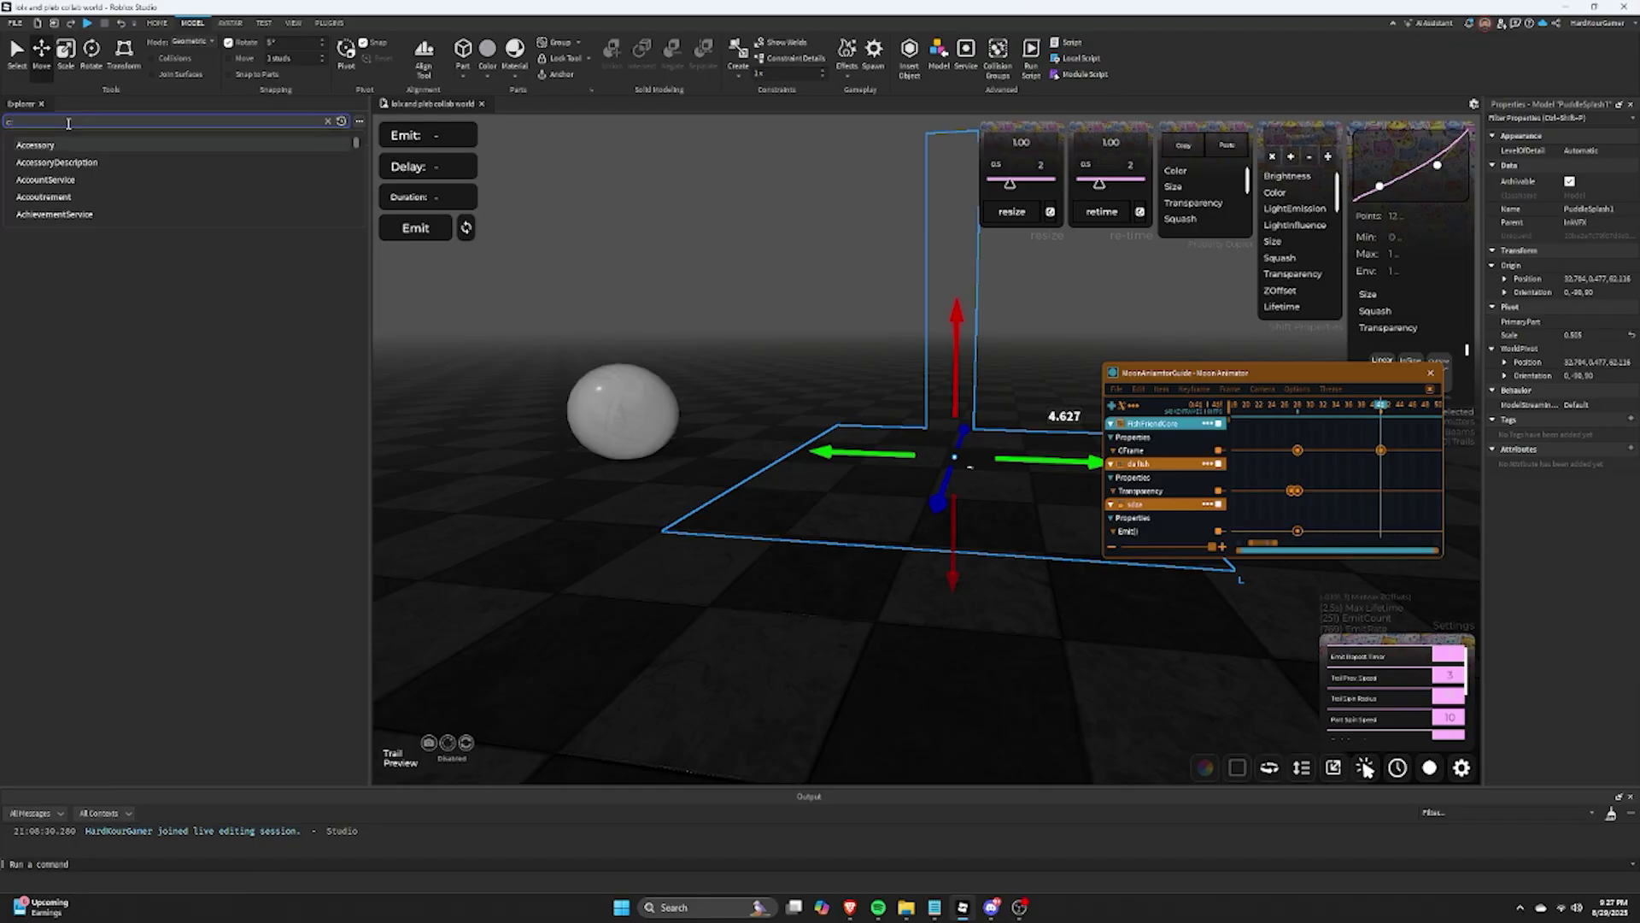
type("particle")
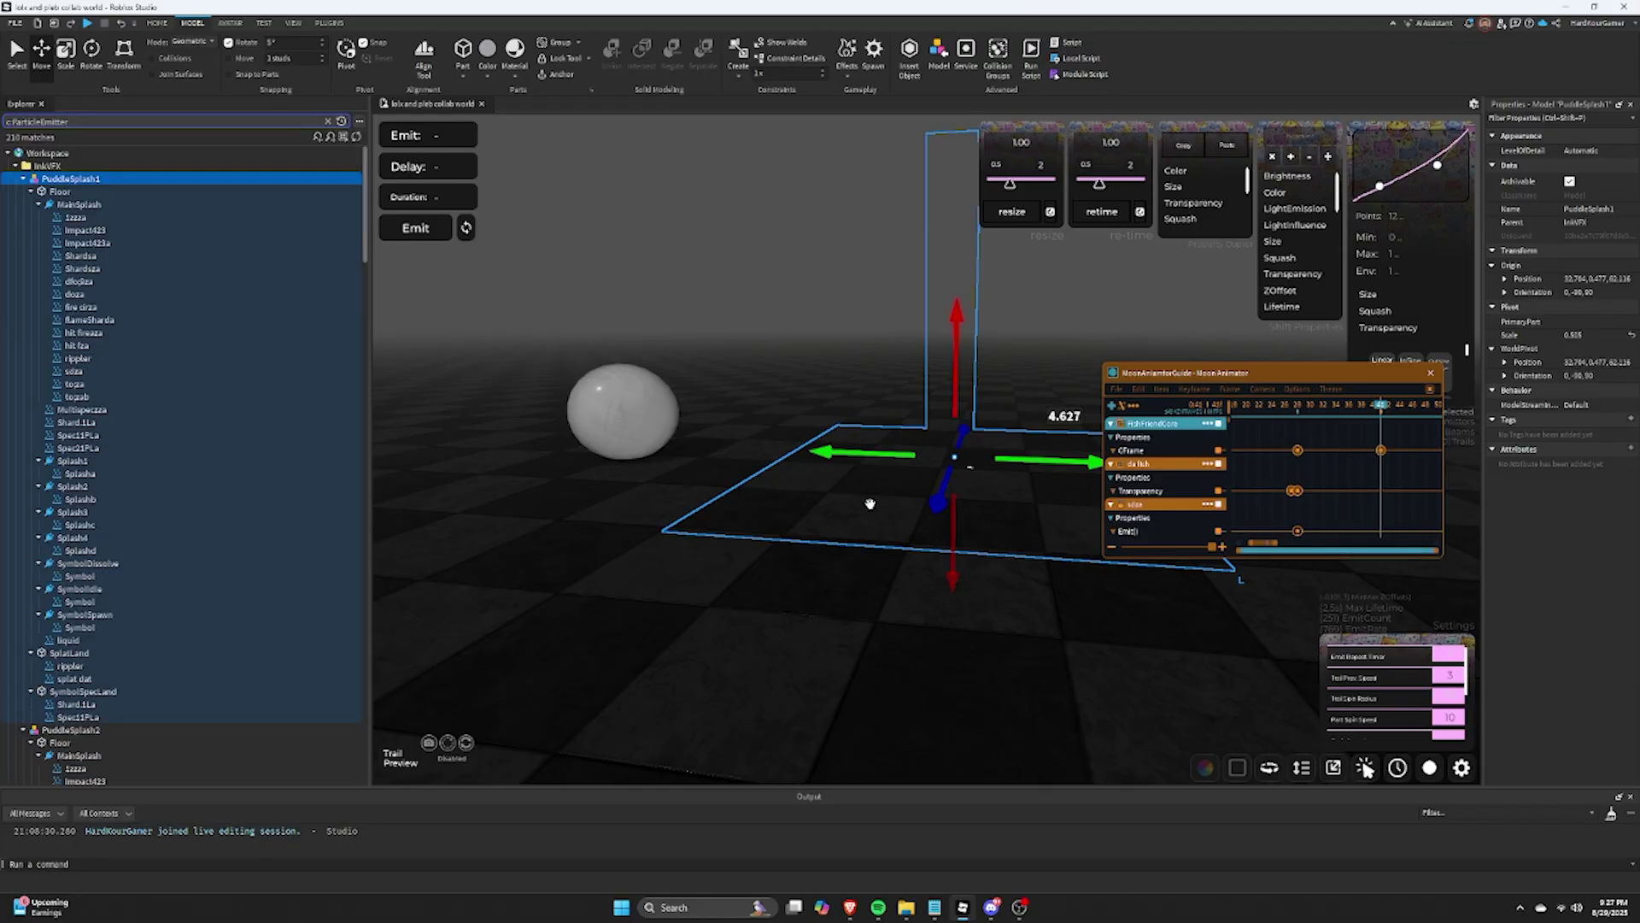
left_click(925, 595)
left_click(844, 489)
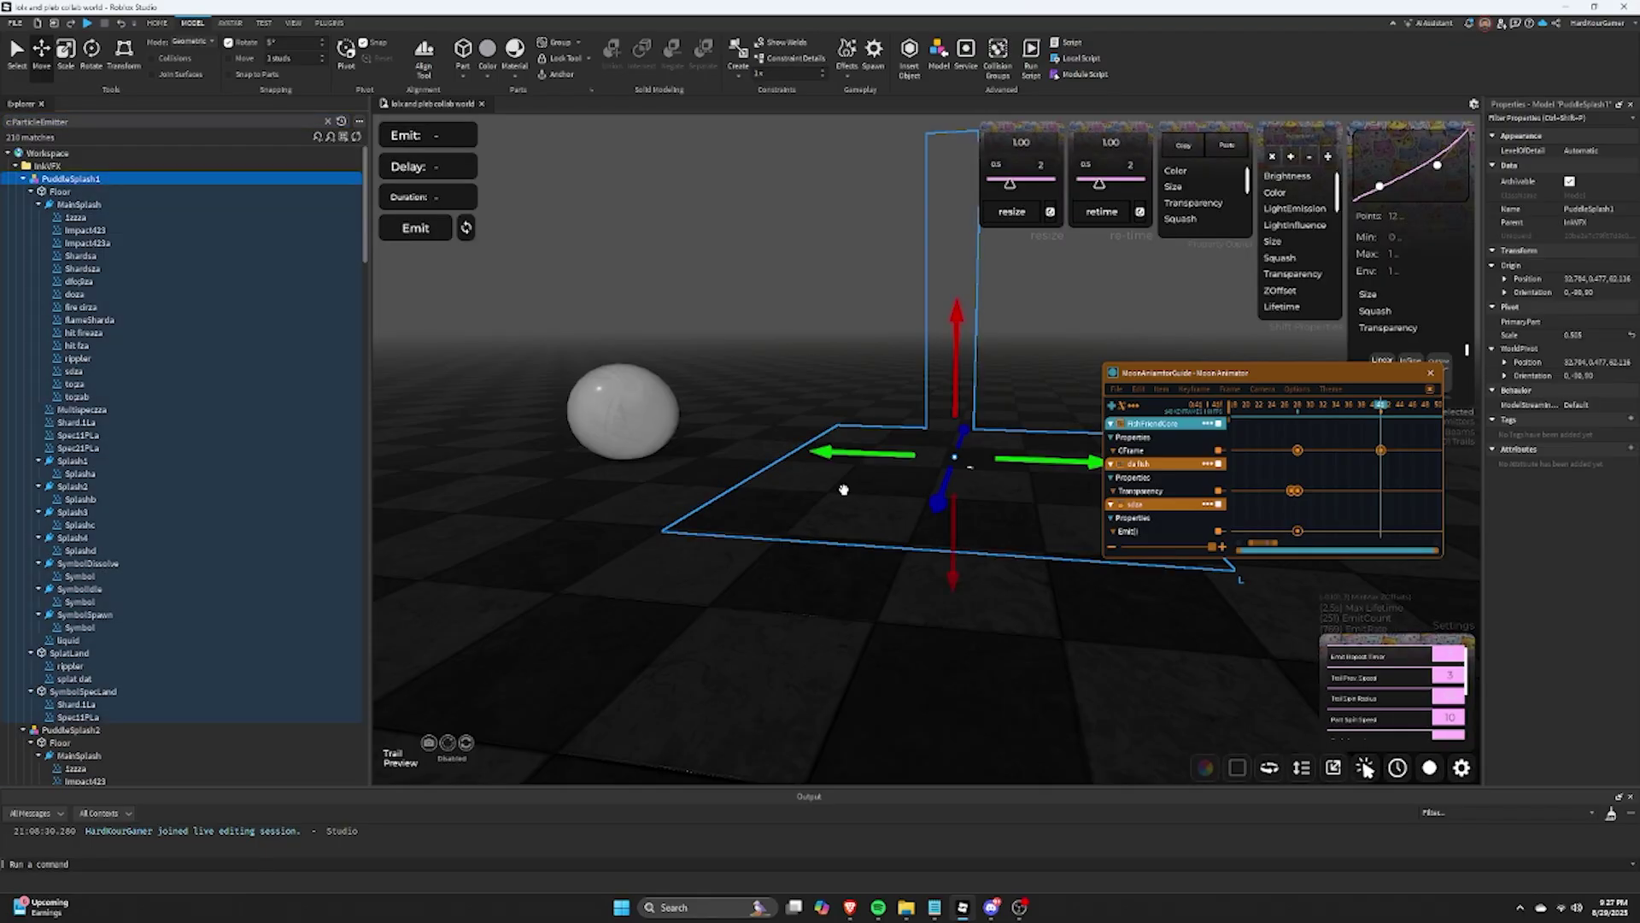
Step: Add all particle emitters under PuddleSplash1 to the animation with the Emit property
left_click(1115, 408)
left_click(181, 218)
scroll(176, 315, "down", 4)
left_click(176, 315, "shift")
scroll(176, 315, "up", 3)
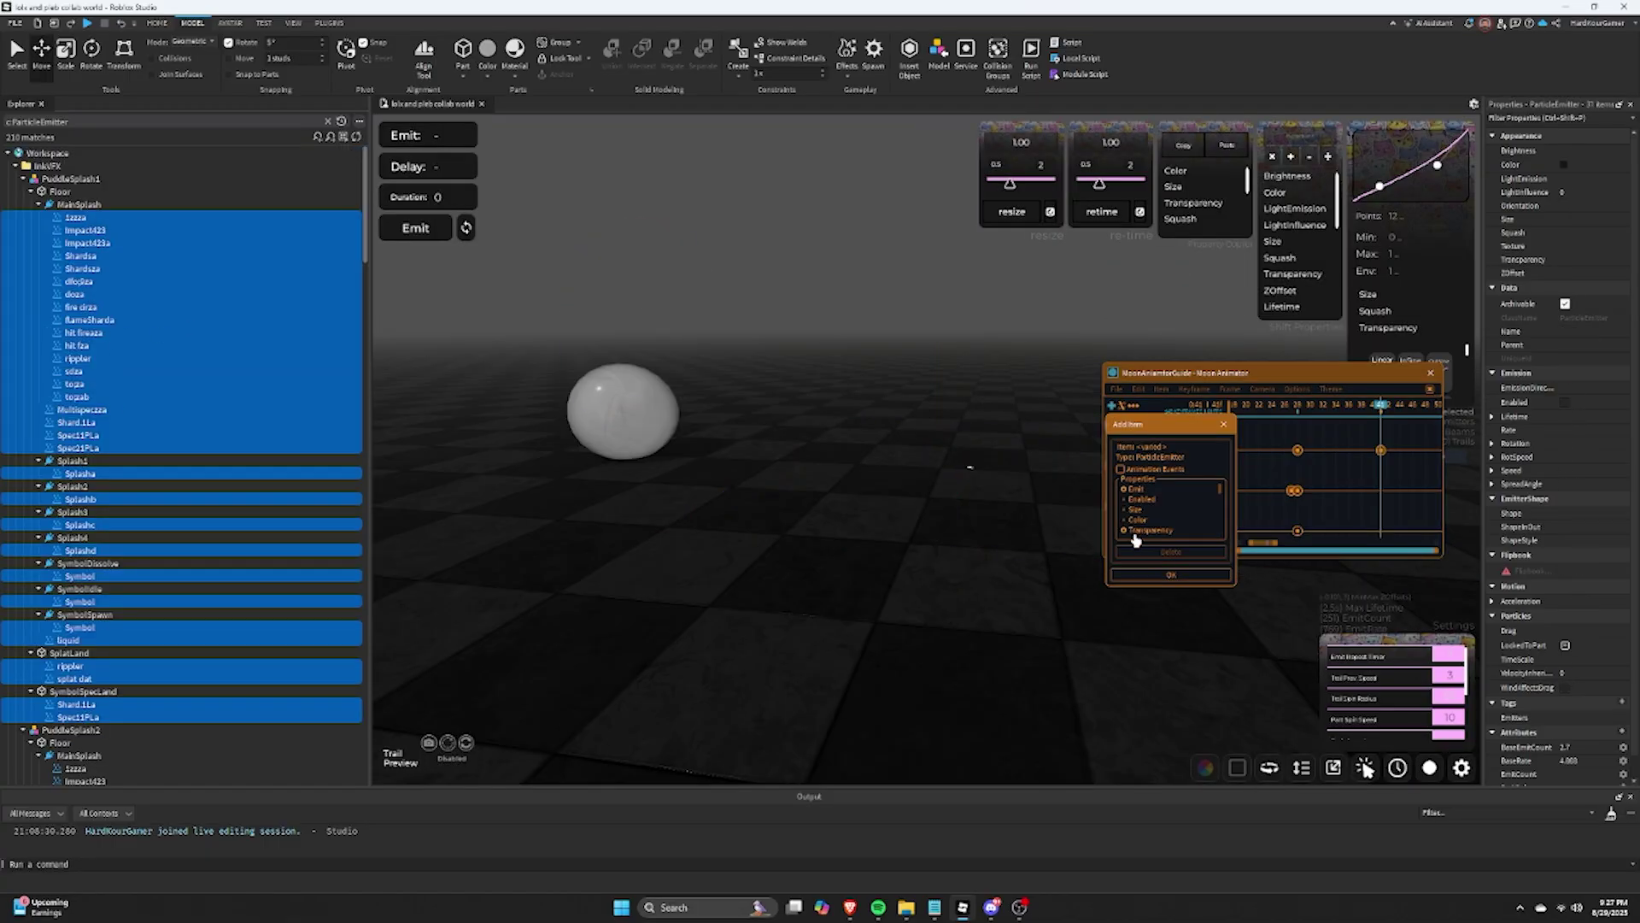
left_click(1171, 575)
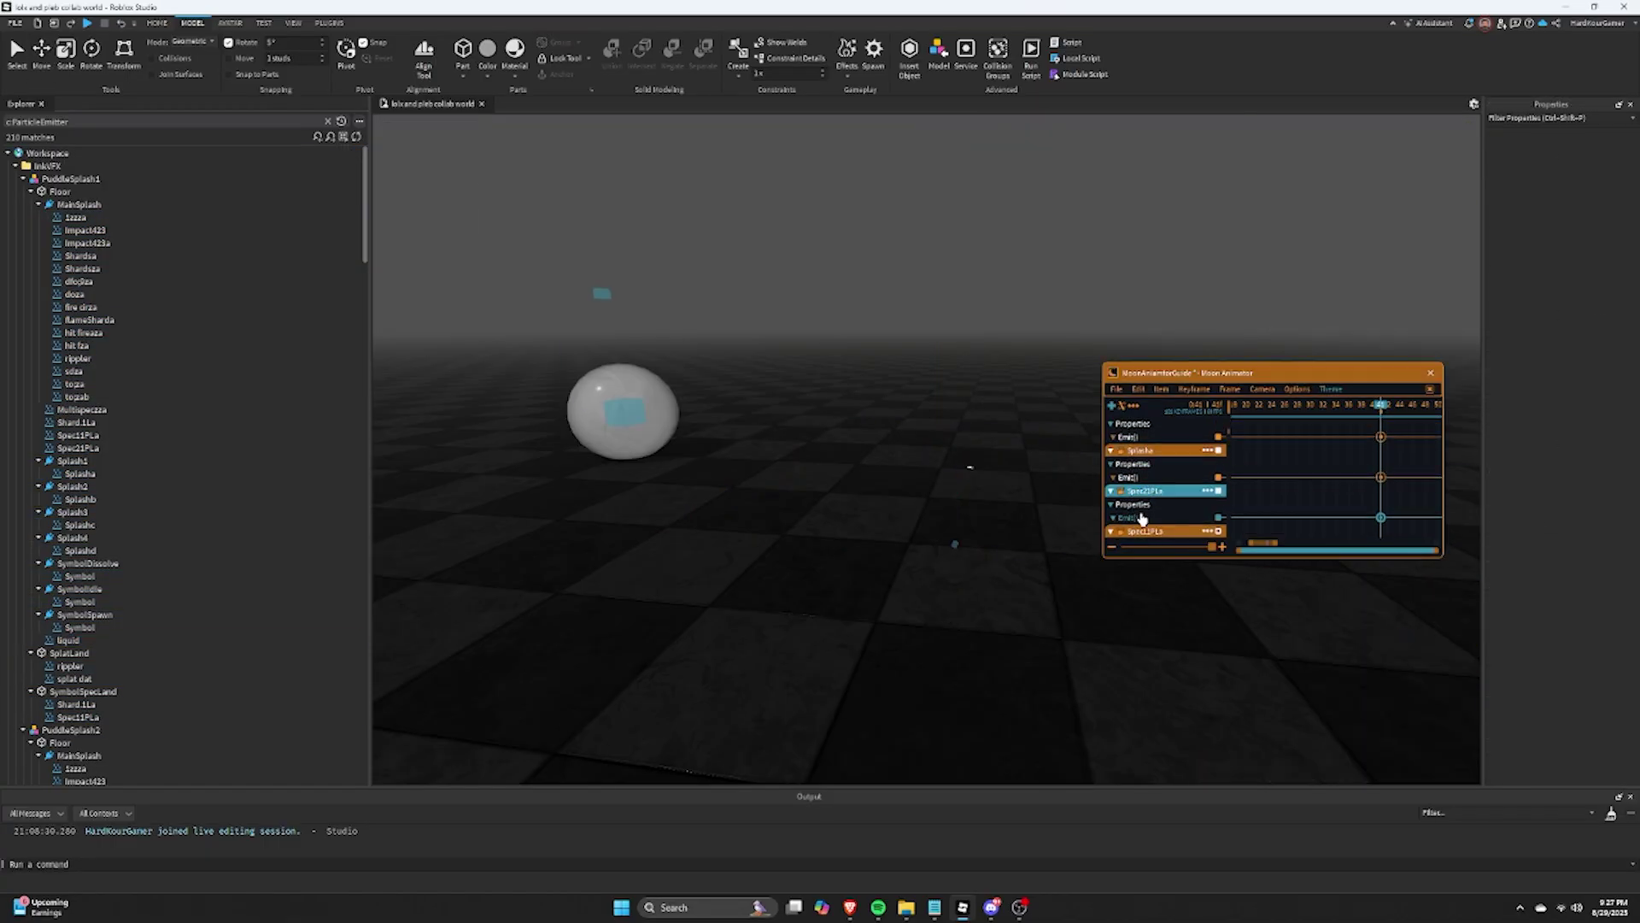
Step: Key Emit at frame 41 for every PuddleSplash1 emitter and clear the object tree filter
scroll(1142, 517, "down", 12)
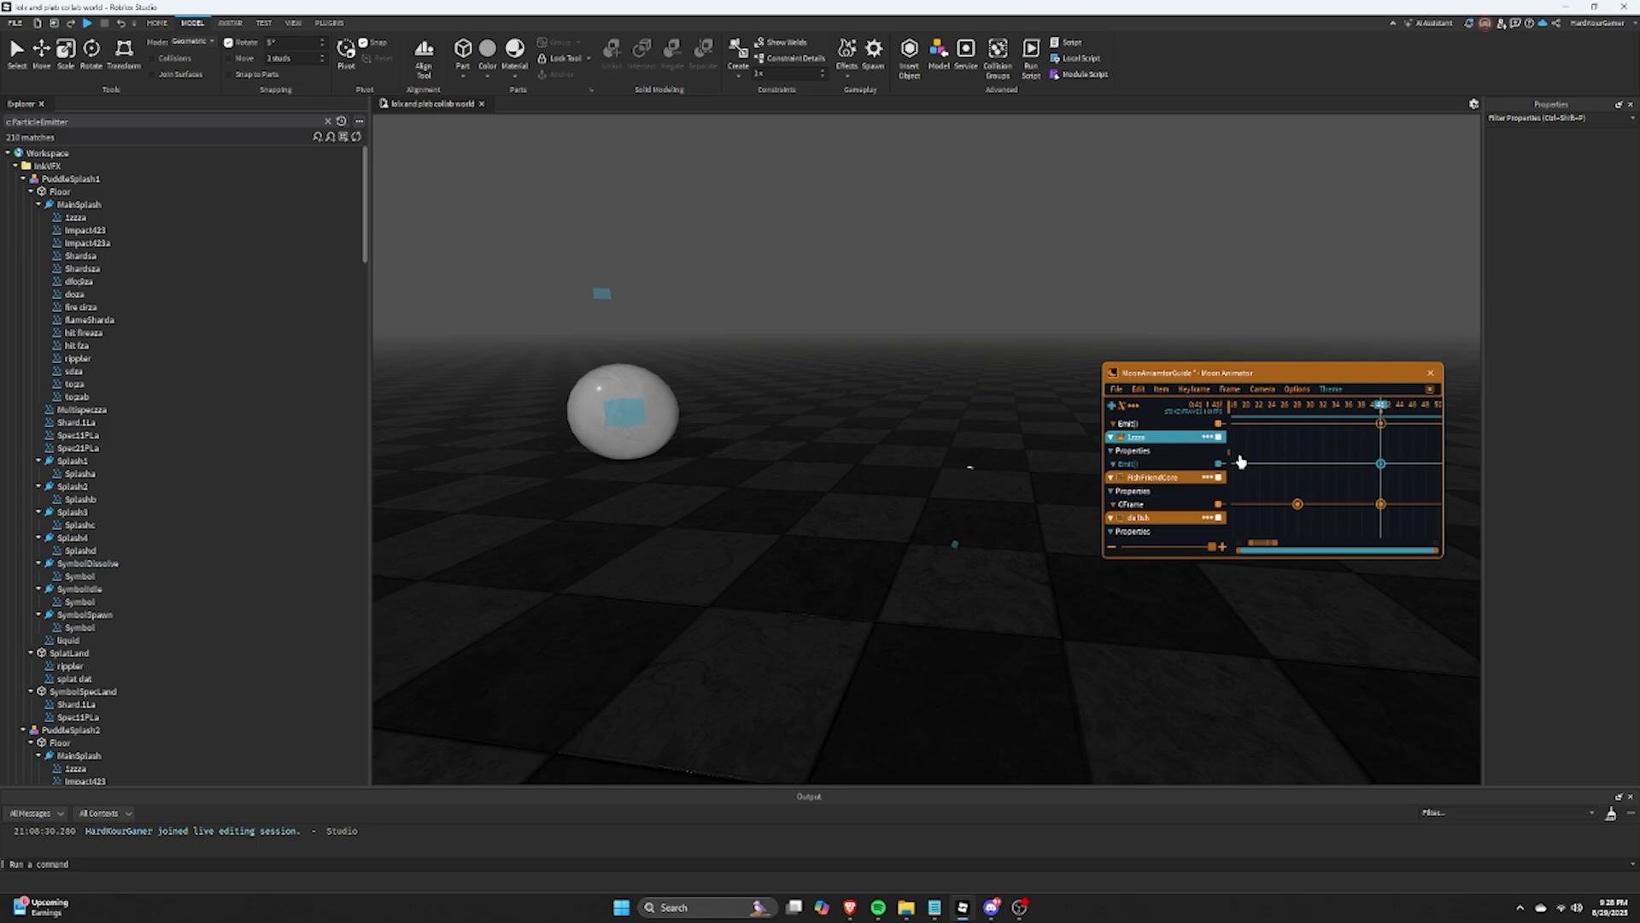
key("BackSpace")
scroll(1151, 452, "up", 7)
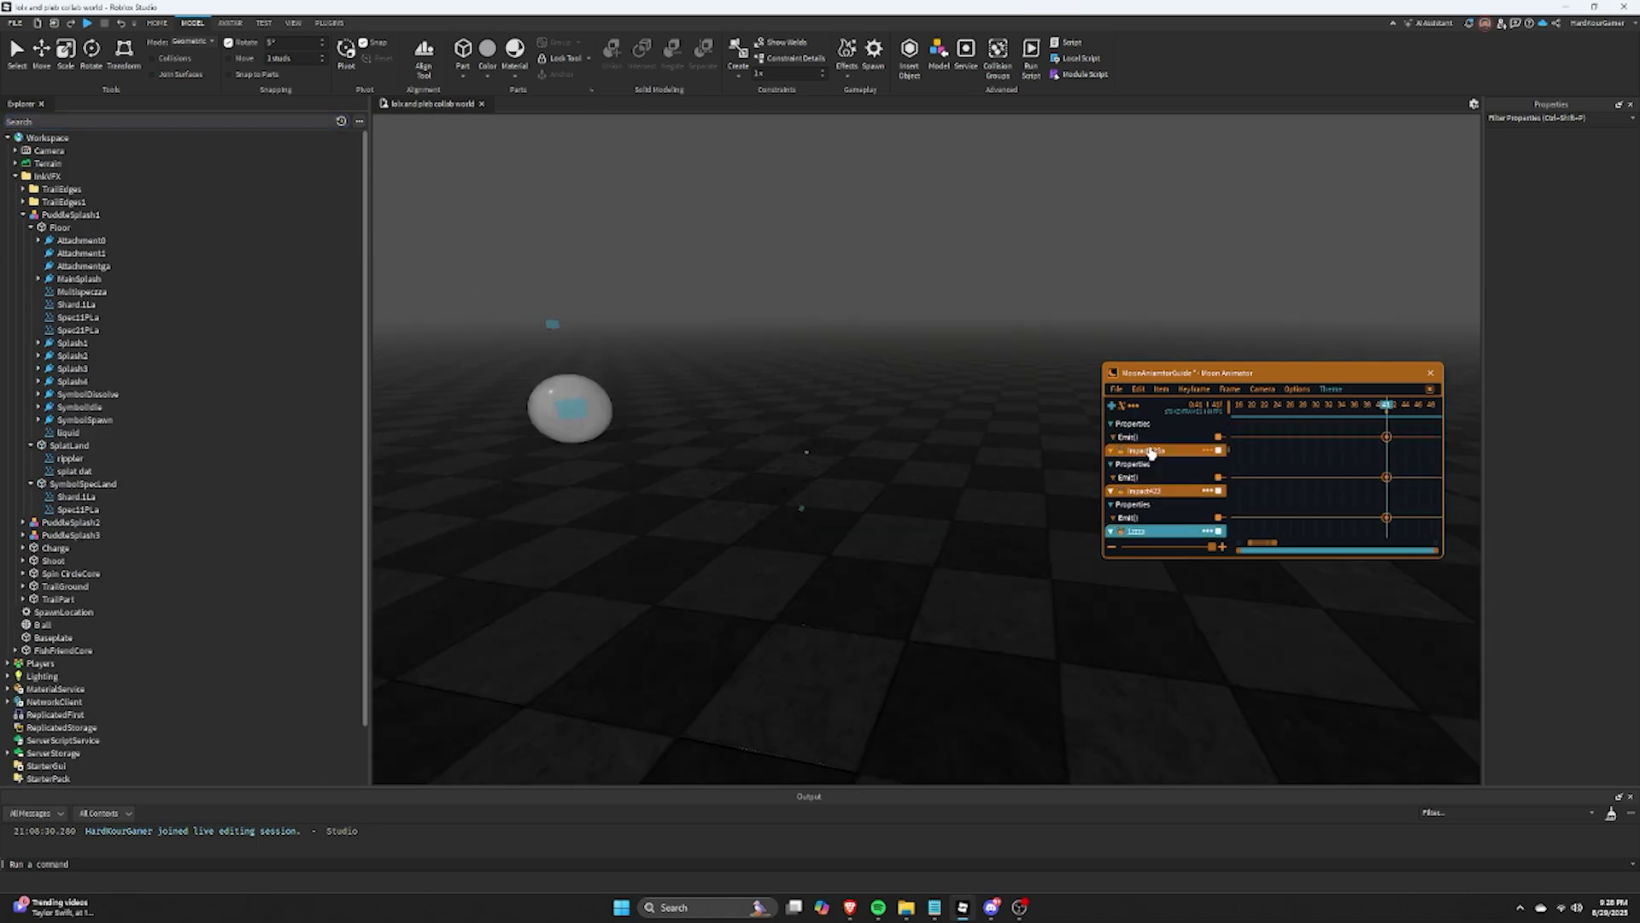
Step: Stagger the Emit keyframes of the SymbolSpawn, SymbolIdle and SymbolDissolve emitters from frame 41 onward and play back the timing
left_click(29, 484)
left_click(30, 445)
left_click(39, 419)
left_click(39, 407)
left_click(39, 395)
scroll(1139, 490, "up", 10)
left_click_drag(1409, 534, 1366, 447)
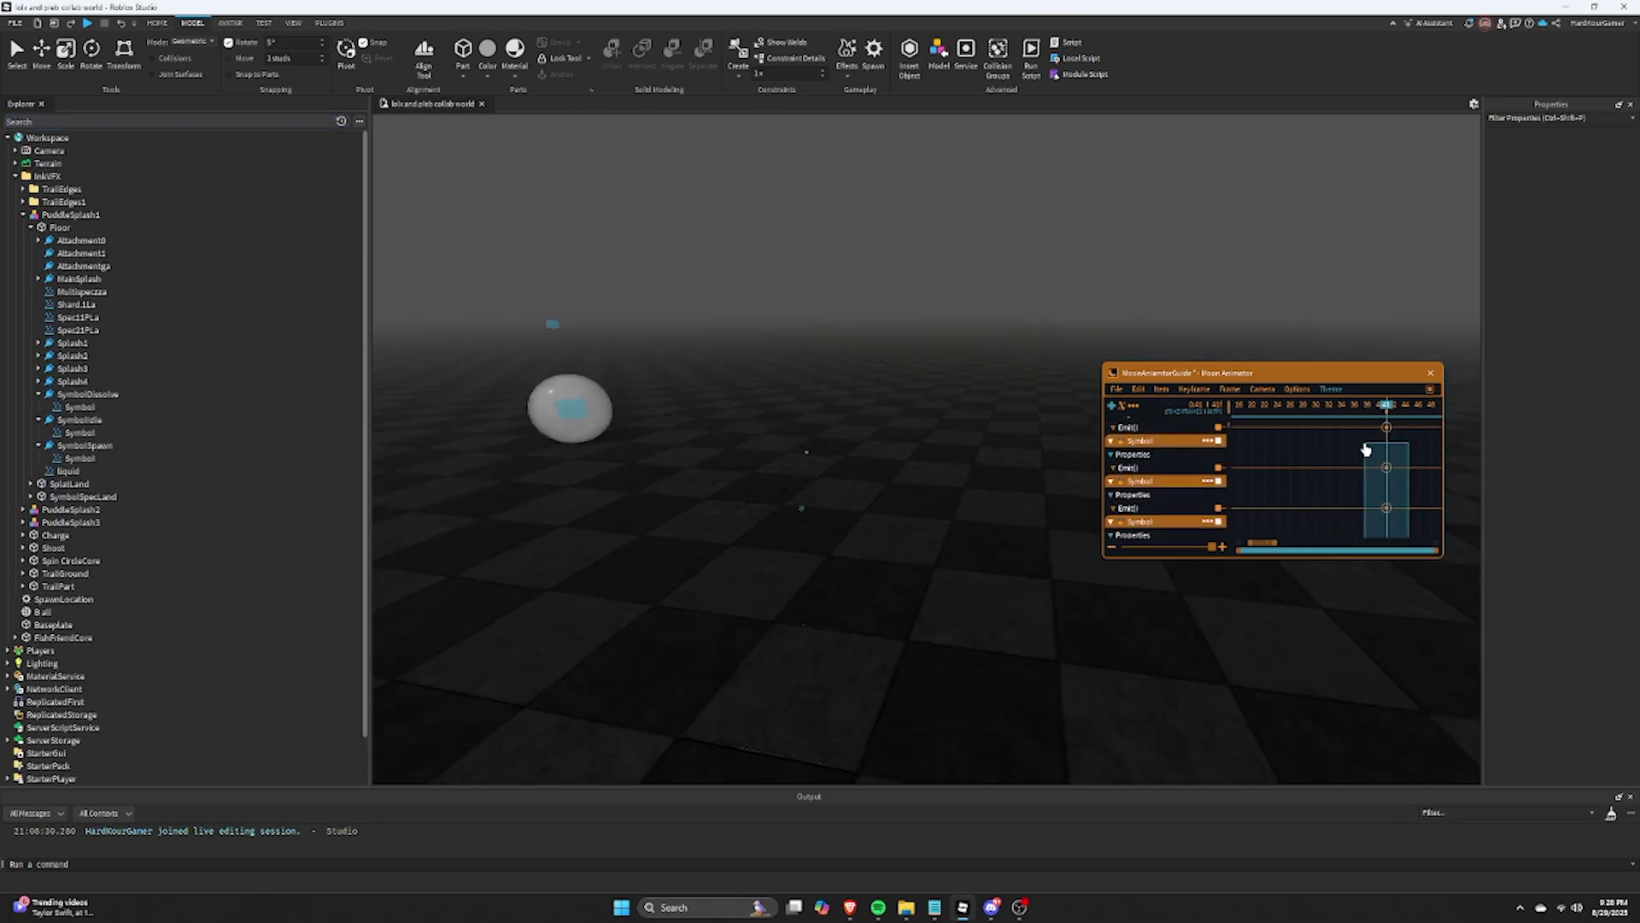
left_click_drag(1278, 497, 1347, 500)
left_click(1337, 415)
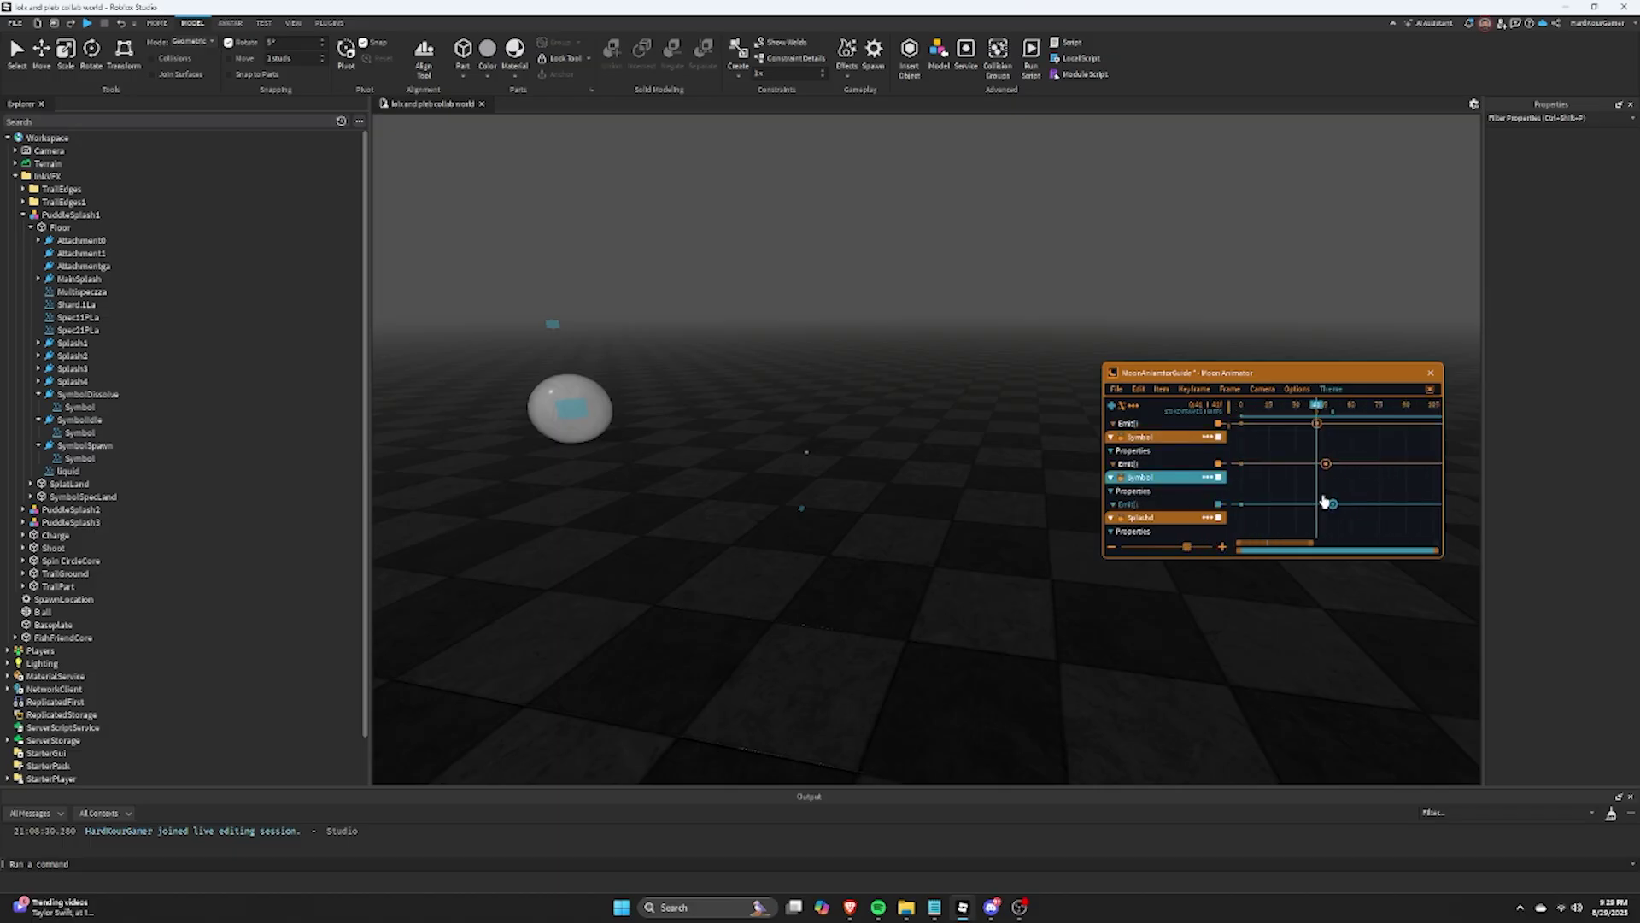
key("space")
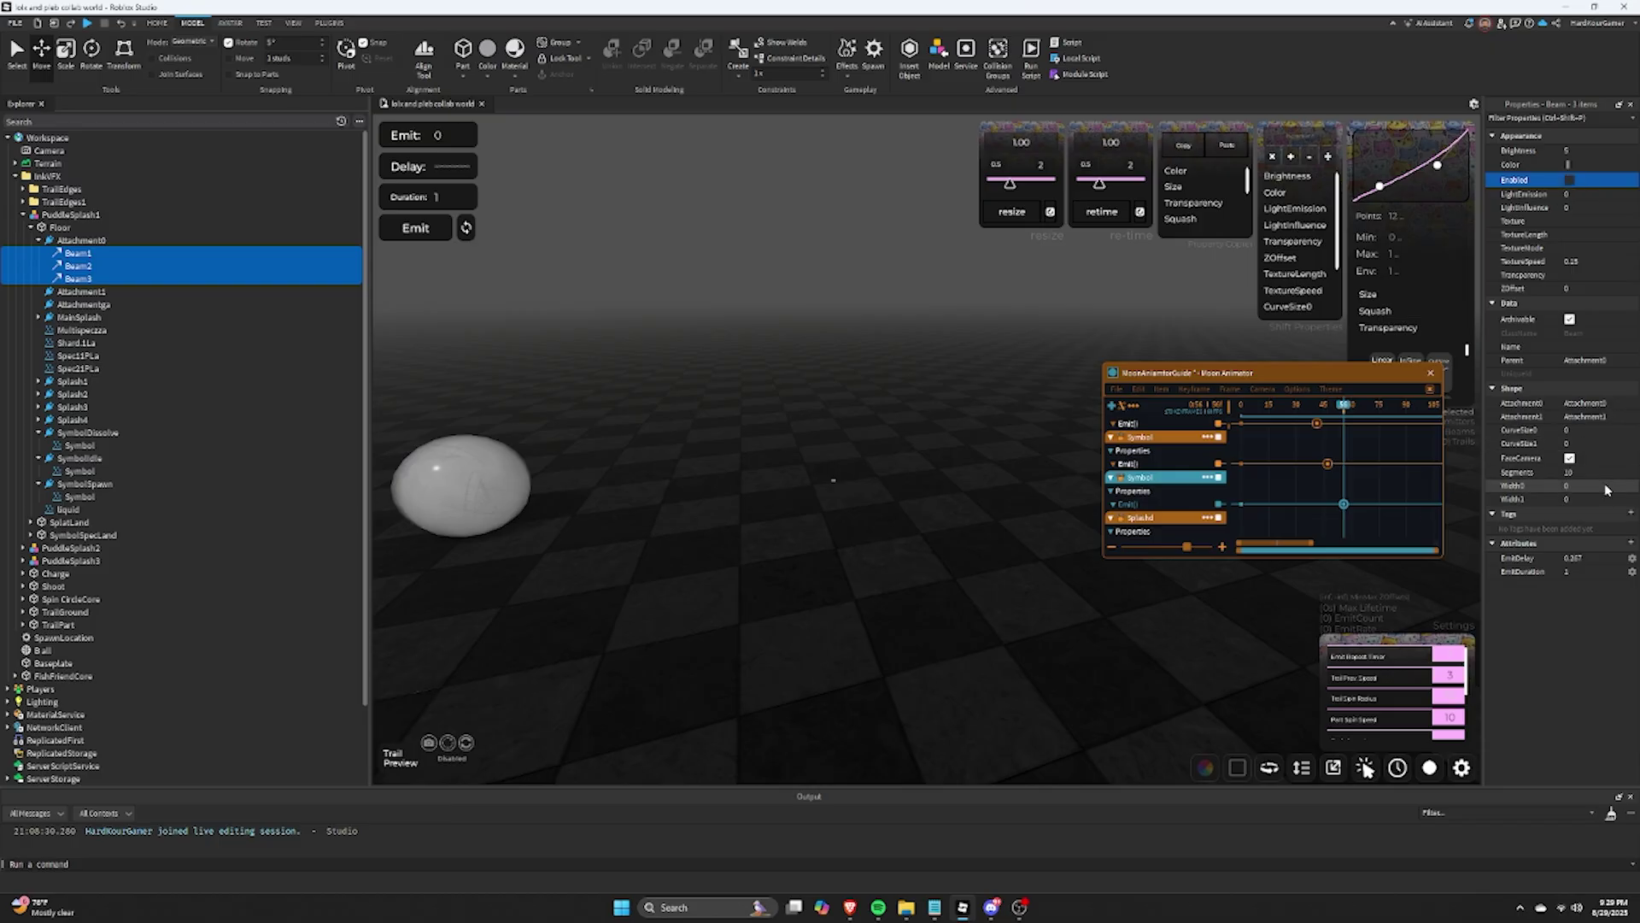
Step: Enable PuddleSplash1's Beam1, Beam2 and Beam3 to preview them, and add them to the animation with the Enabled, Width0 and Width1 properties
left_click(1569, 180)
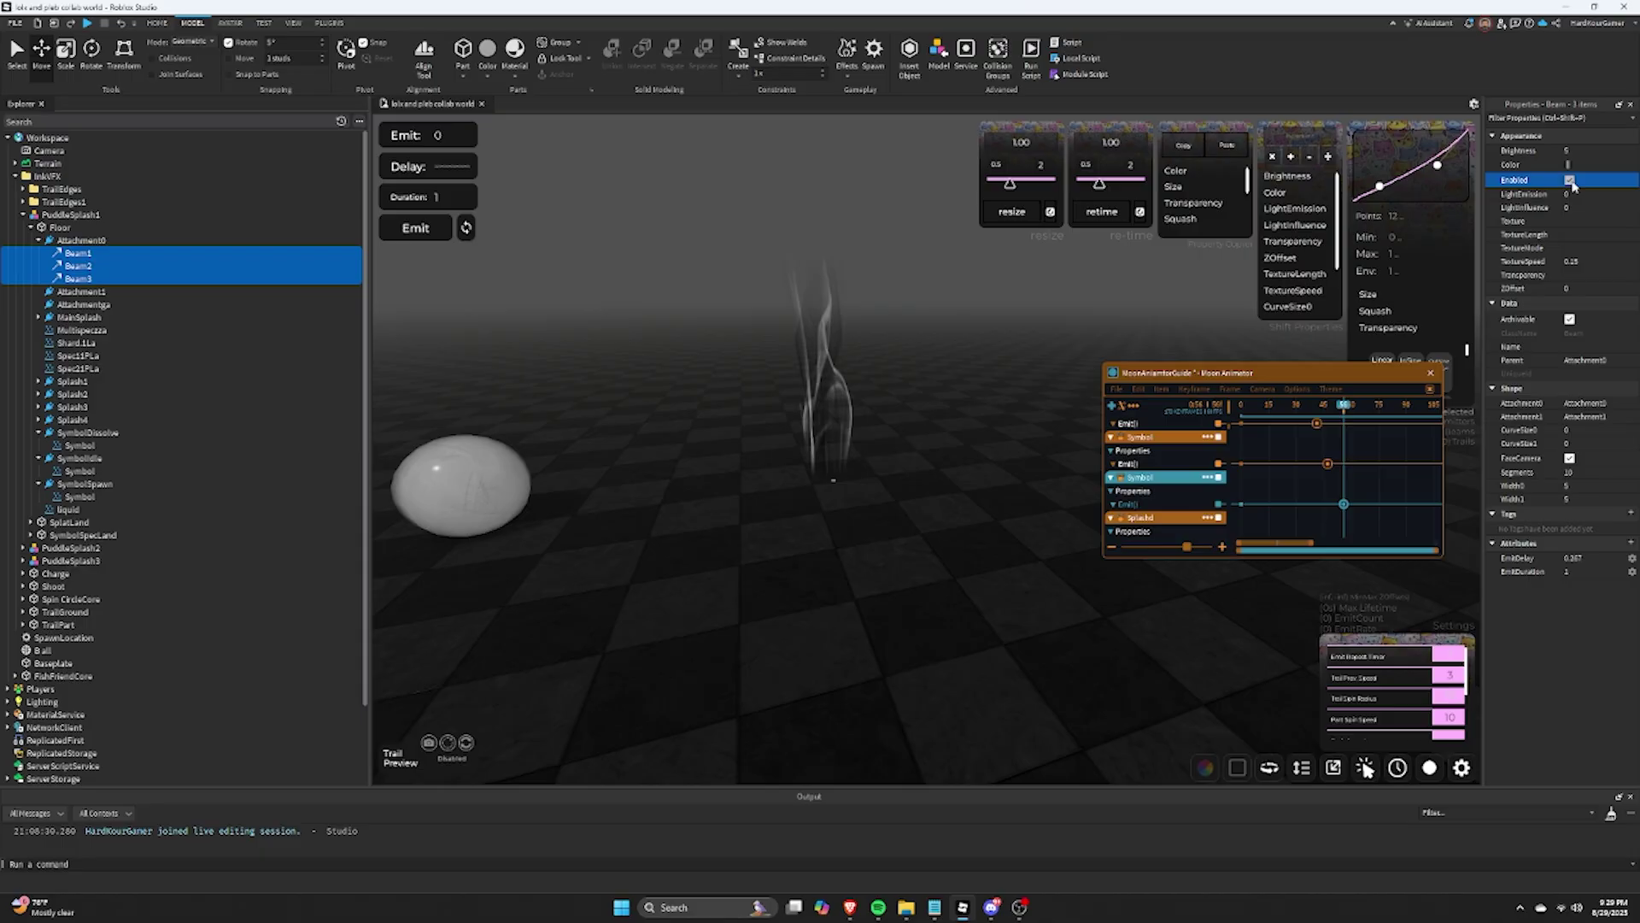
left_click(1112, 408)
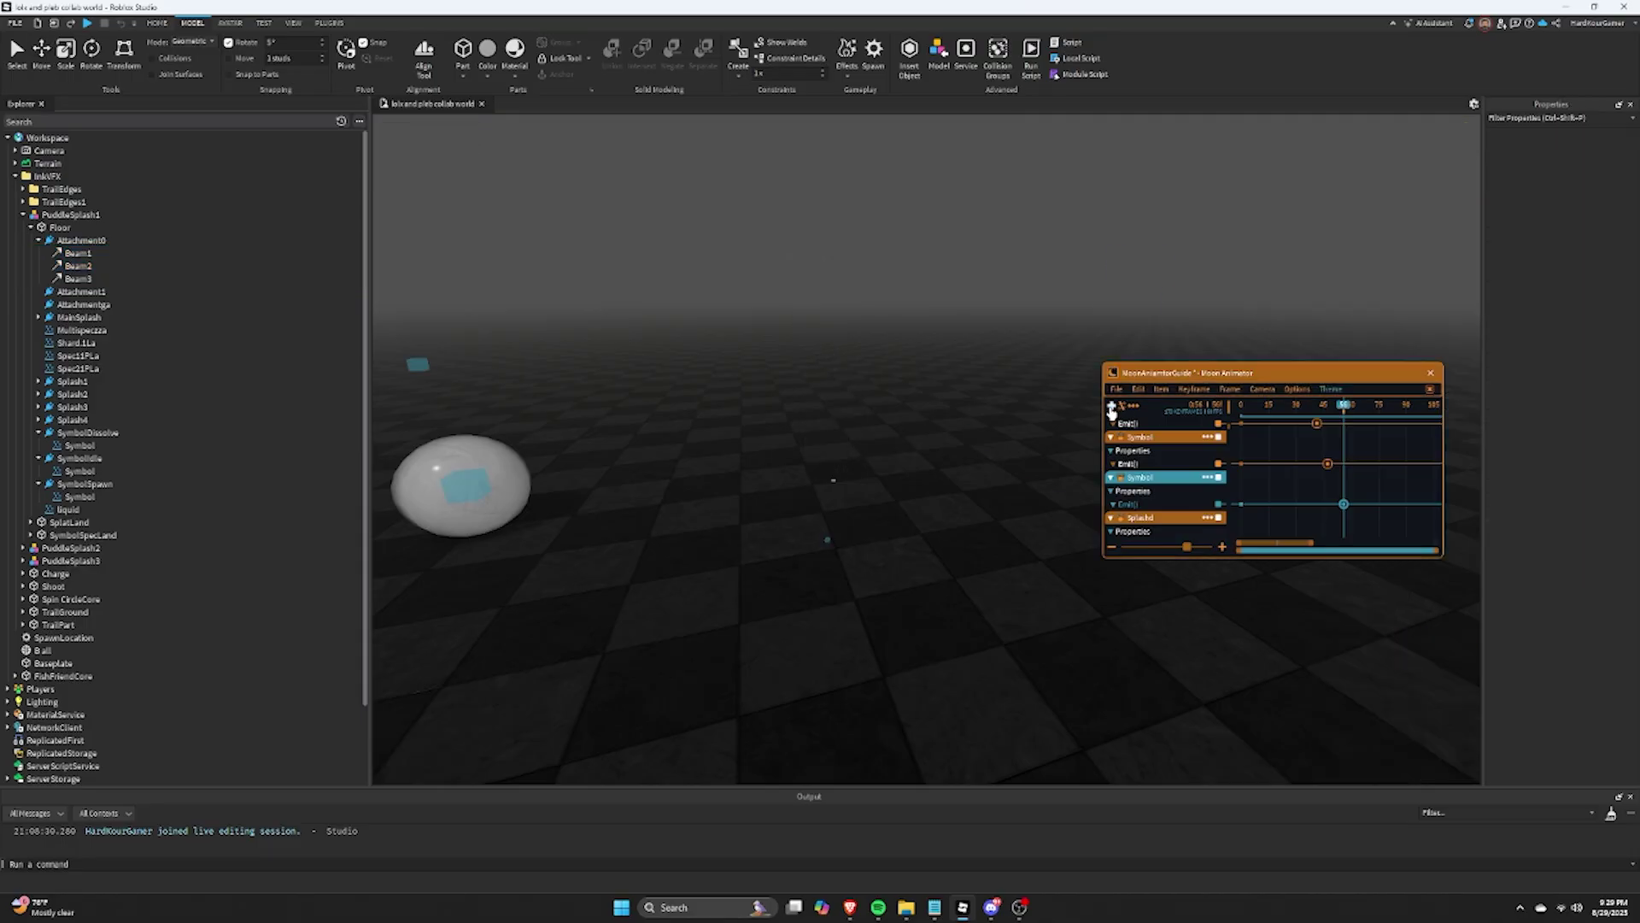
left_click_drag(148, 255, 148, 271)
left_click(149, 277, "ctrl")
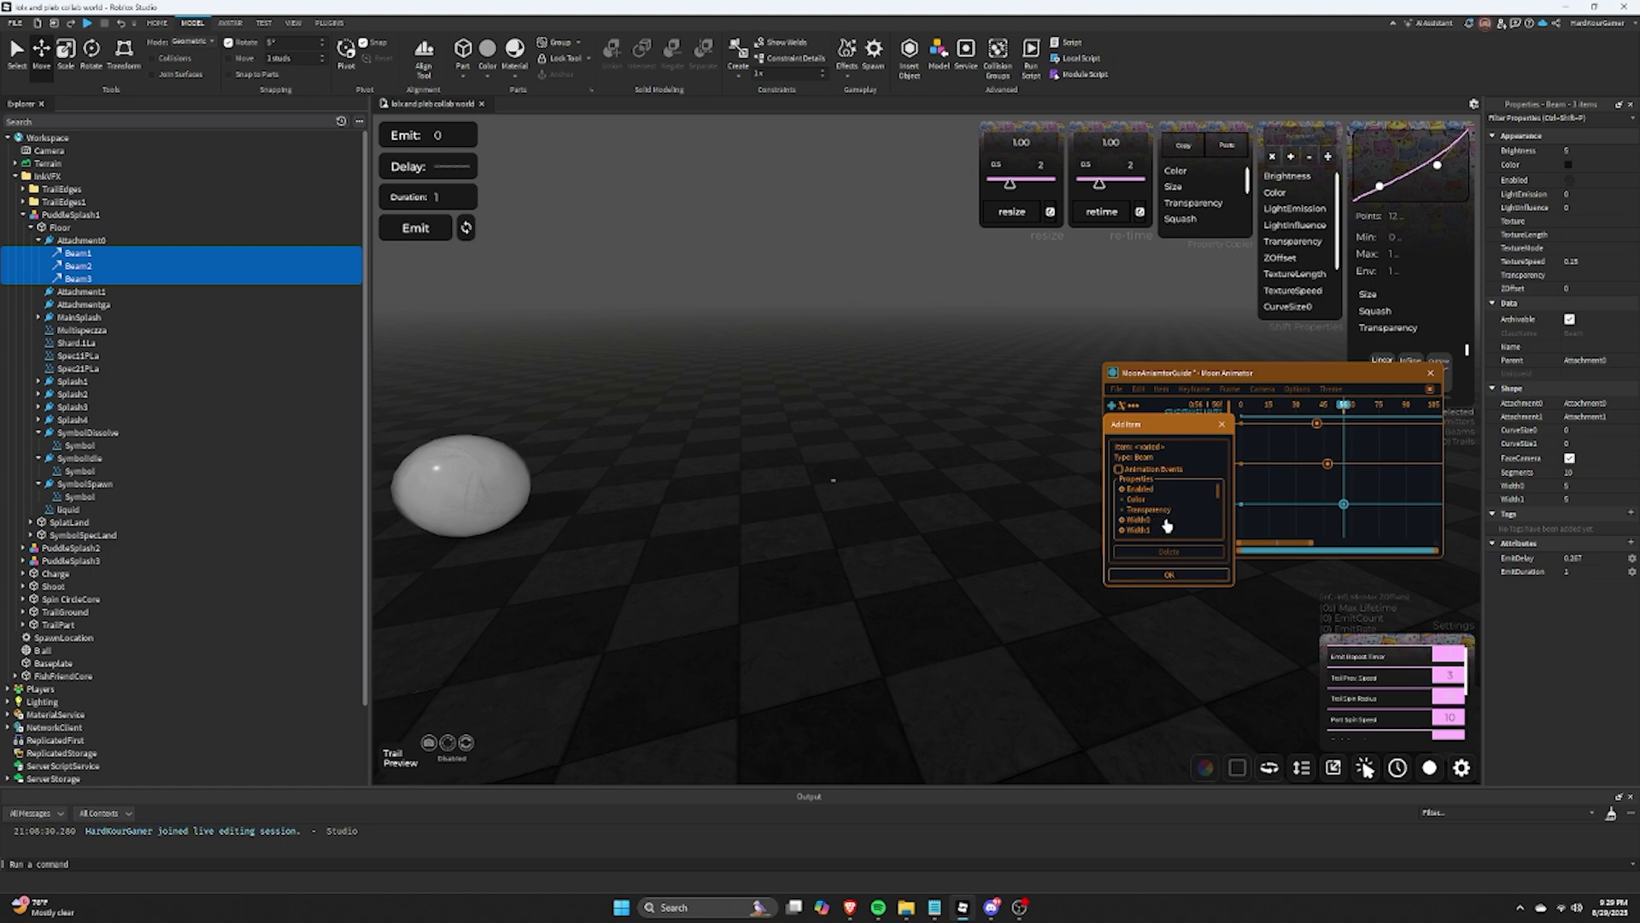
left_click(1168, 576)
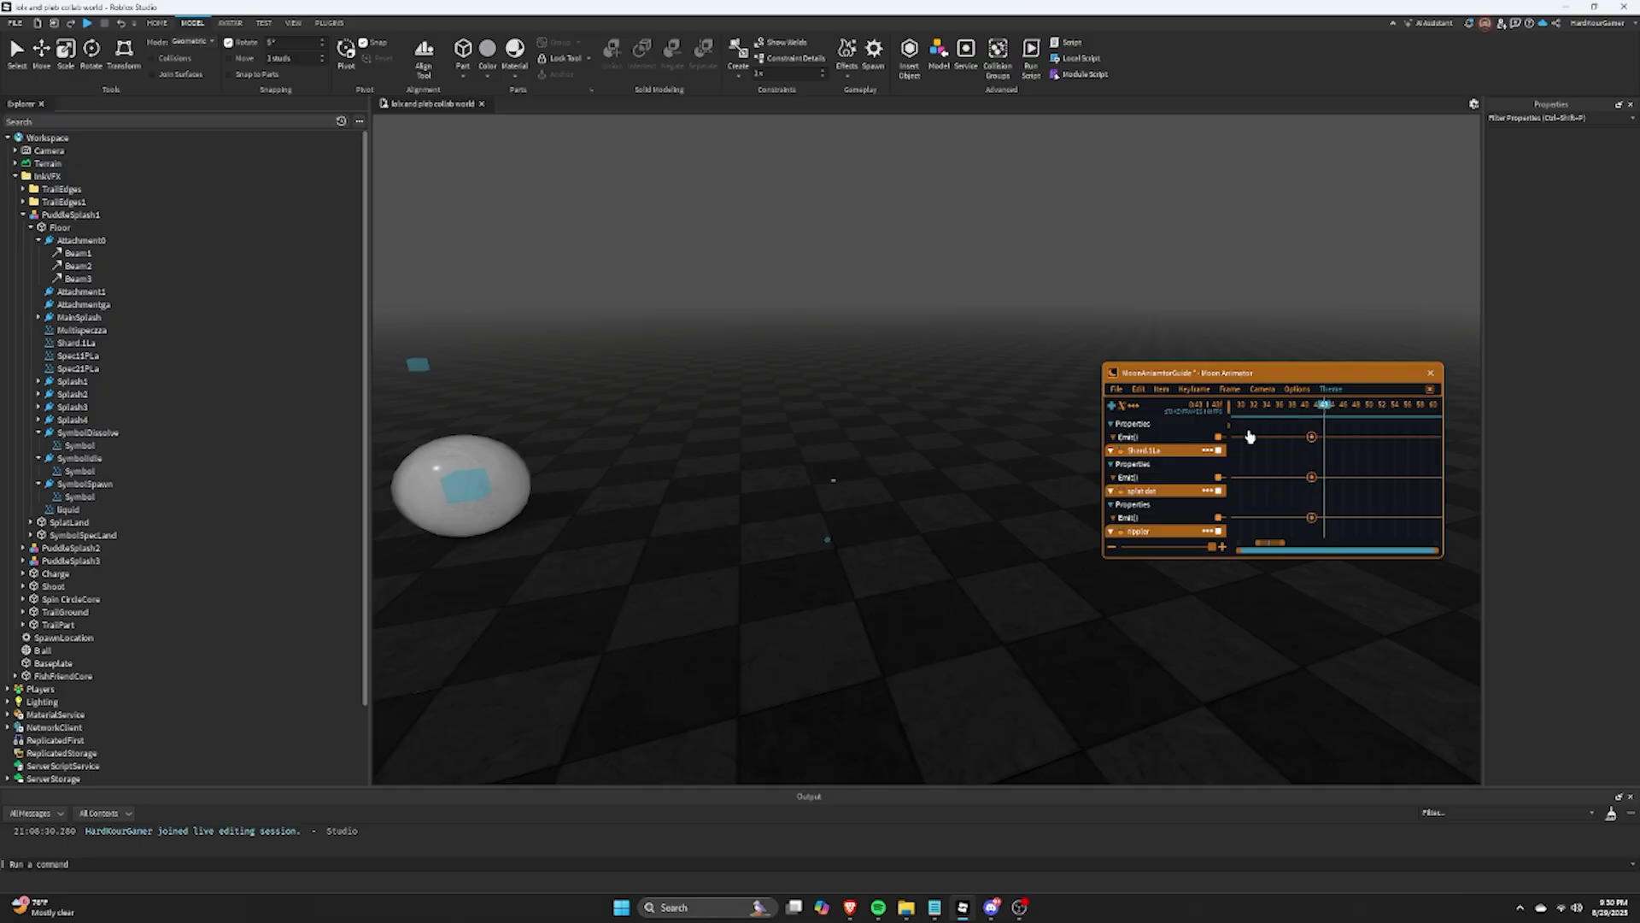
Step: Key Enabled, Width0 and Width1 of the three PuddleSplash1 beams at frames 43 and 60
scroll(1179, 470, "up", 3)
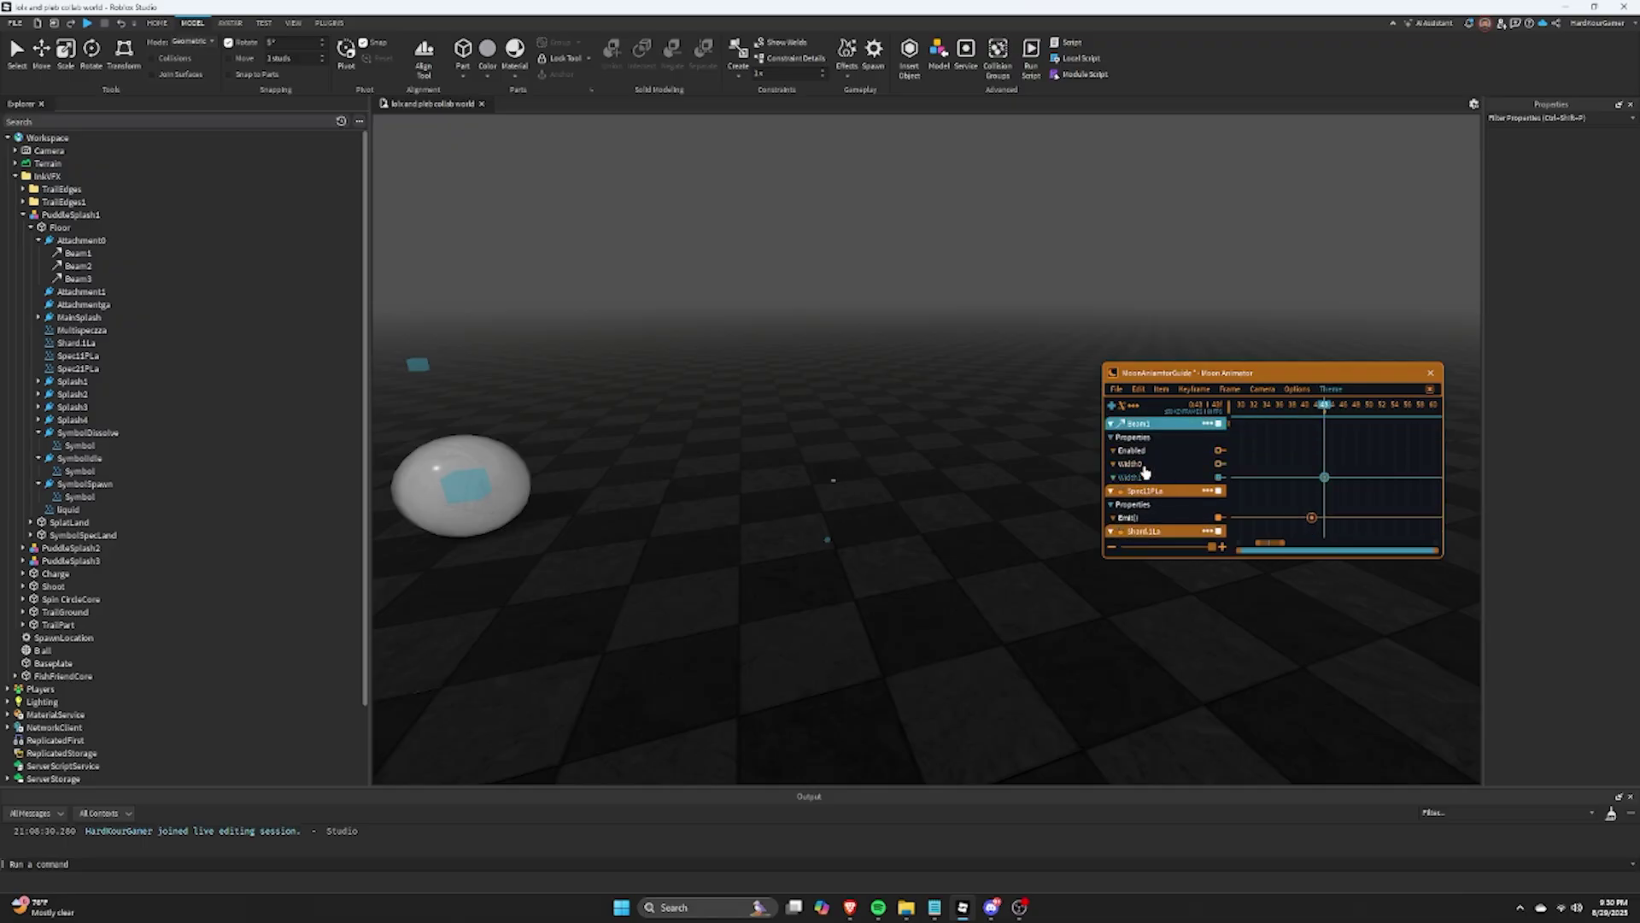
scroll(1145, 460, "up", 1)
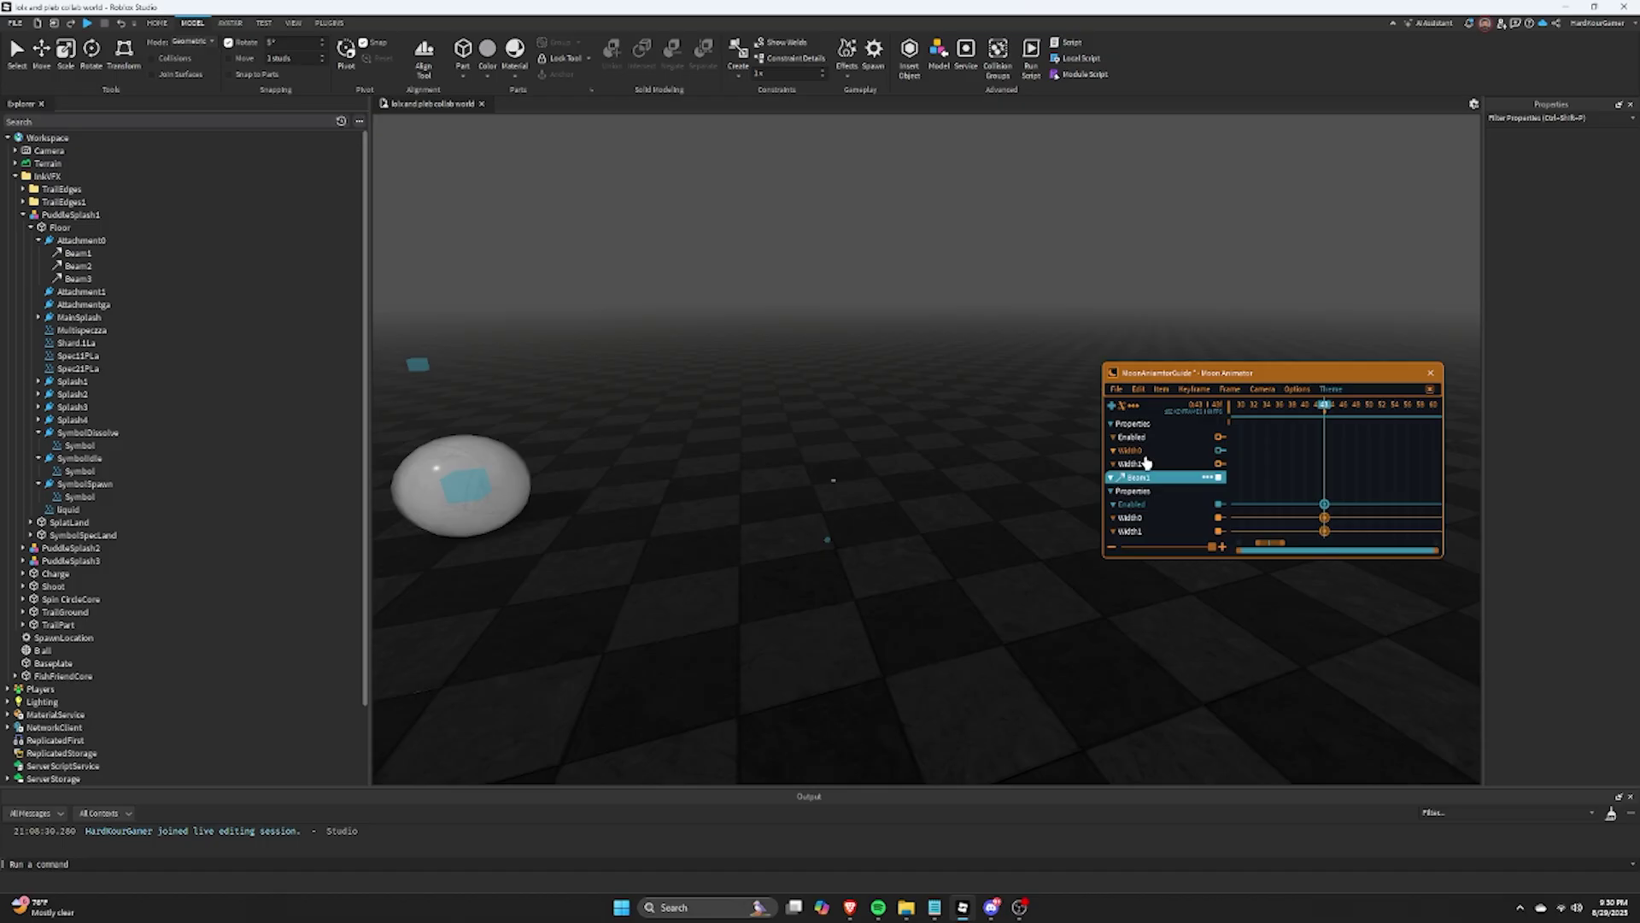
scroll(1343, 512, "down", 2)
left_click_drag(1313, 425, 1345, 517)
scroll(1386, 419, "down", 2, "shift")
left_click(1387, 412)
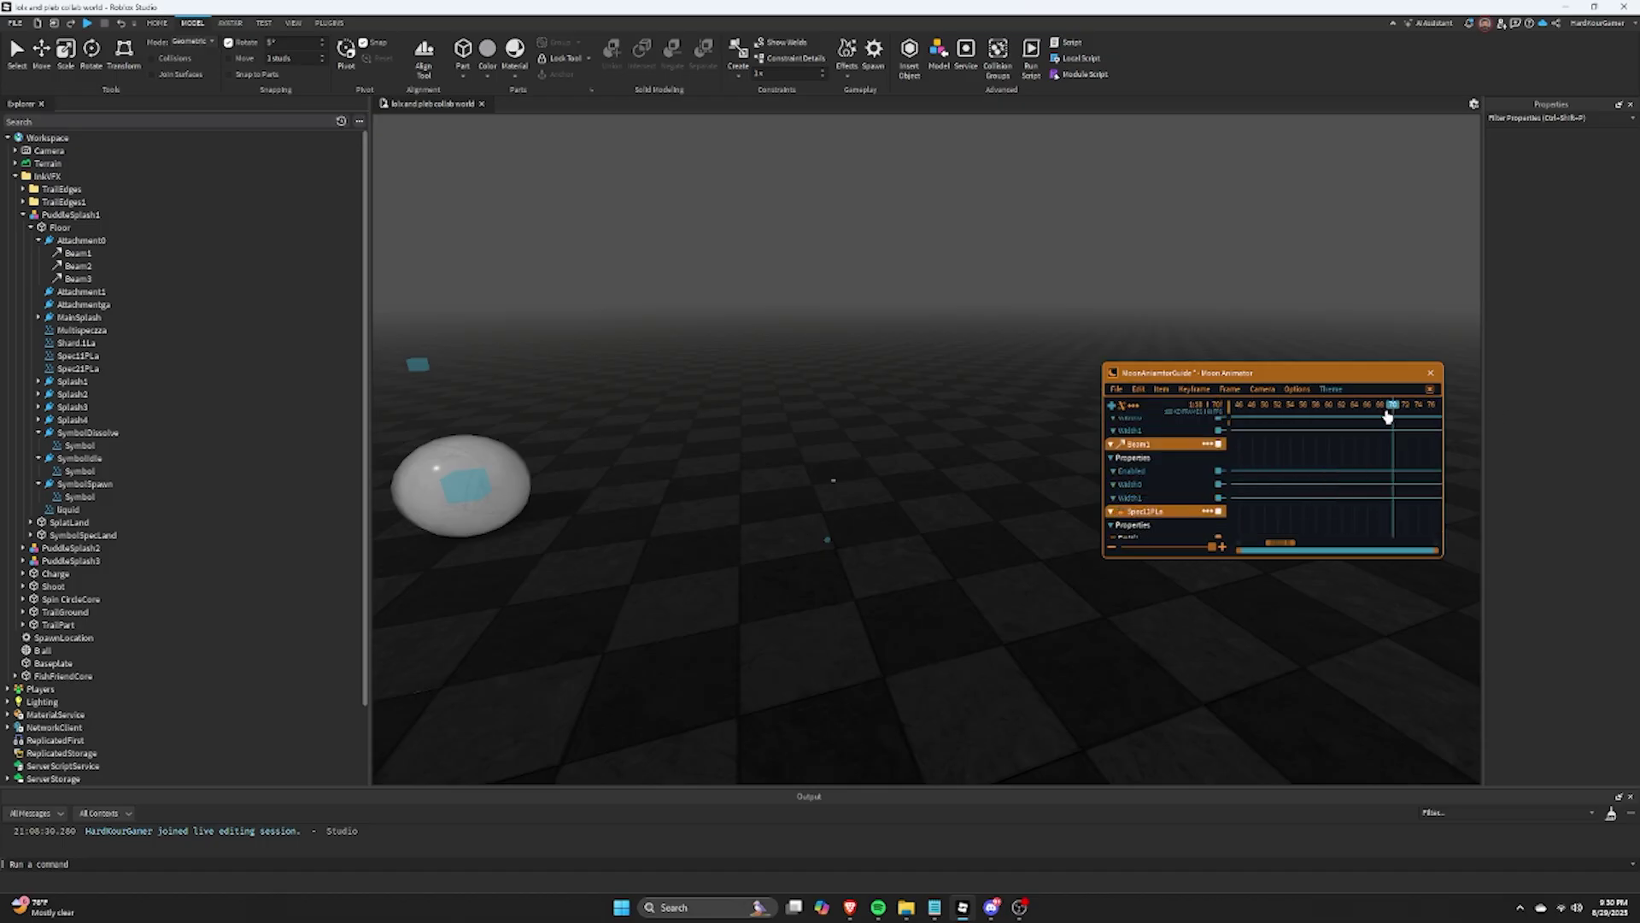
Step: Edit the frame 43 Enabled keyframes so that the PuddleSplash1 beams switch on
double_click(1275, 471)
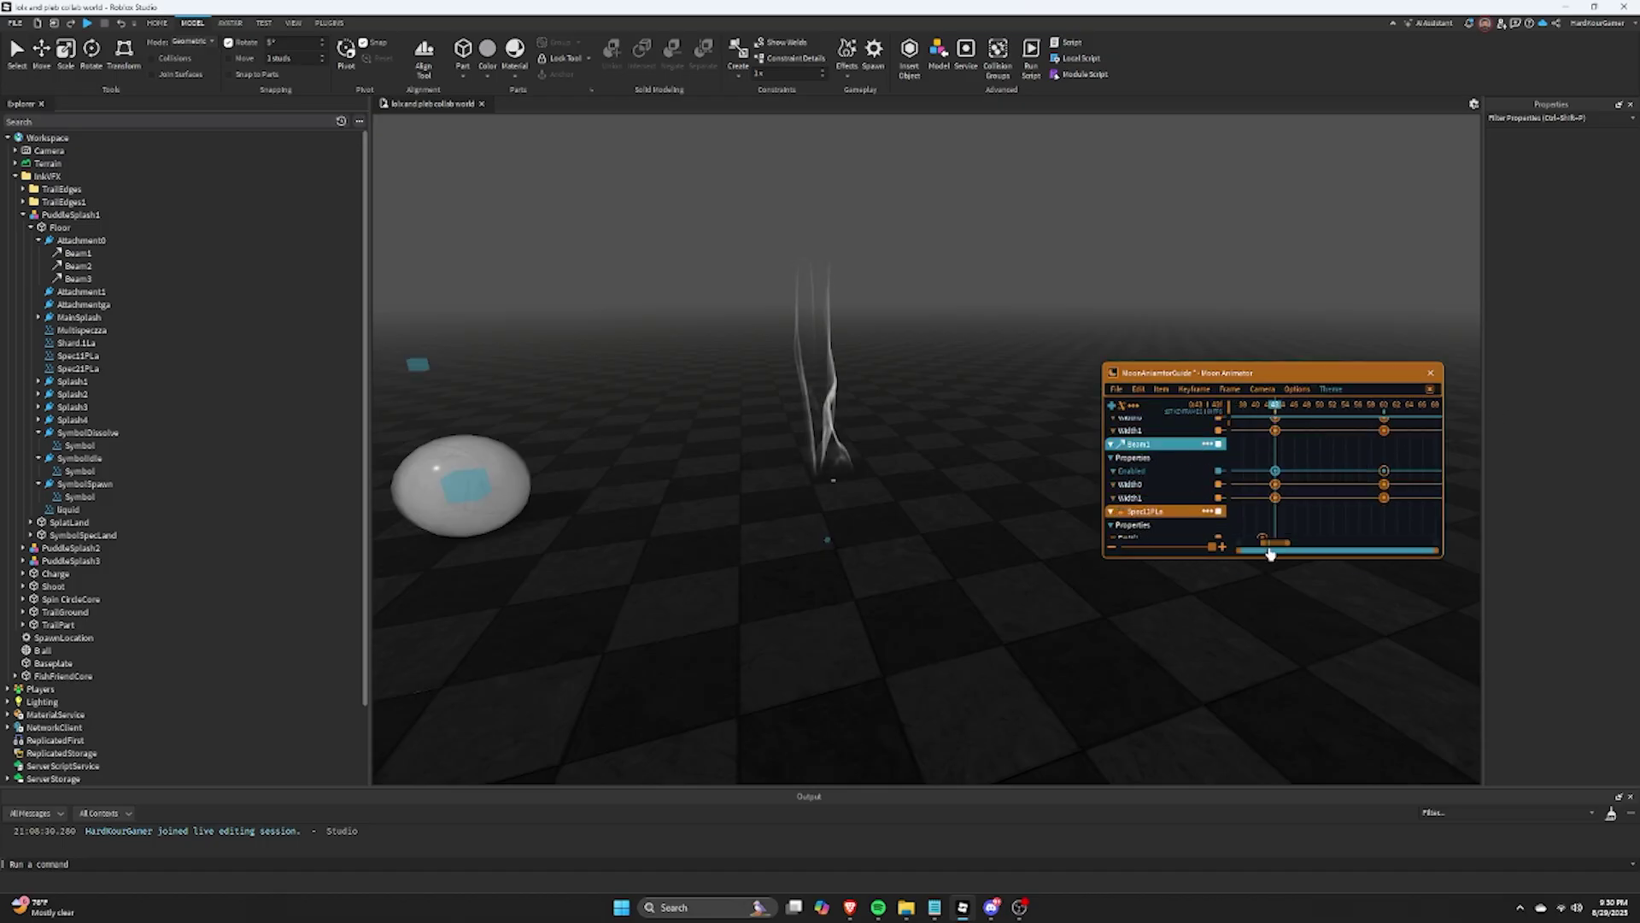
scroll(1273, 504, "up", 2)
double_click(1275, 471)
left_click(1288, 510)
left_click(1307, 546)
scroll(1282, 478, "up", 1)
double_click(1274, 436)
Step: Shift the beams' Width0 and Width1 keyframes from frame 43 to frame 47
scroll(980, 351, "up", 1)
scroll(980, 350, "up", 1)
left_click_drag(1289, 408, 1399, 442)
left_click(1422, 435)
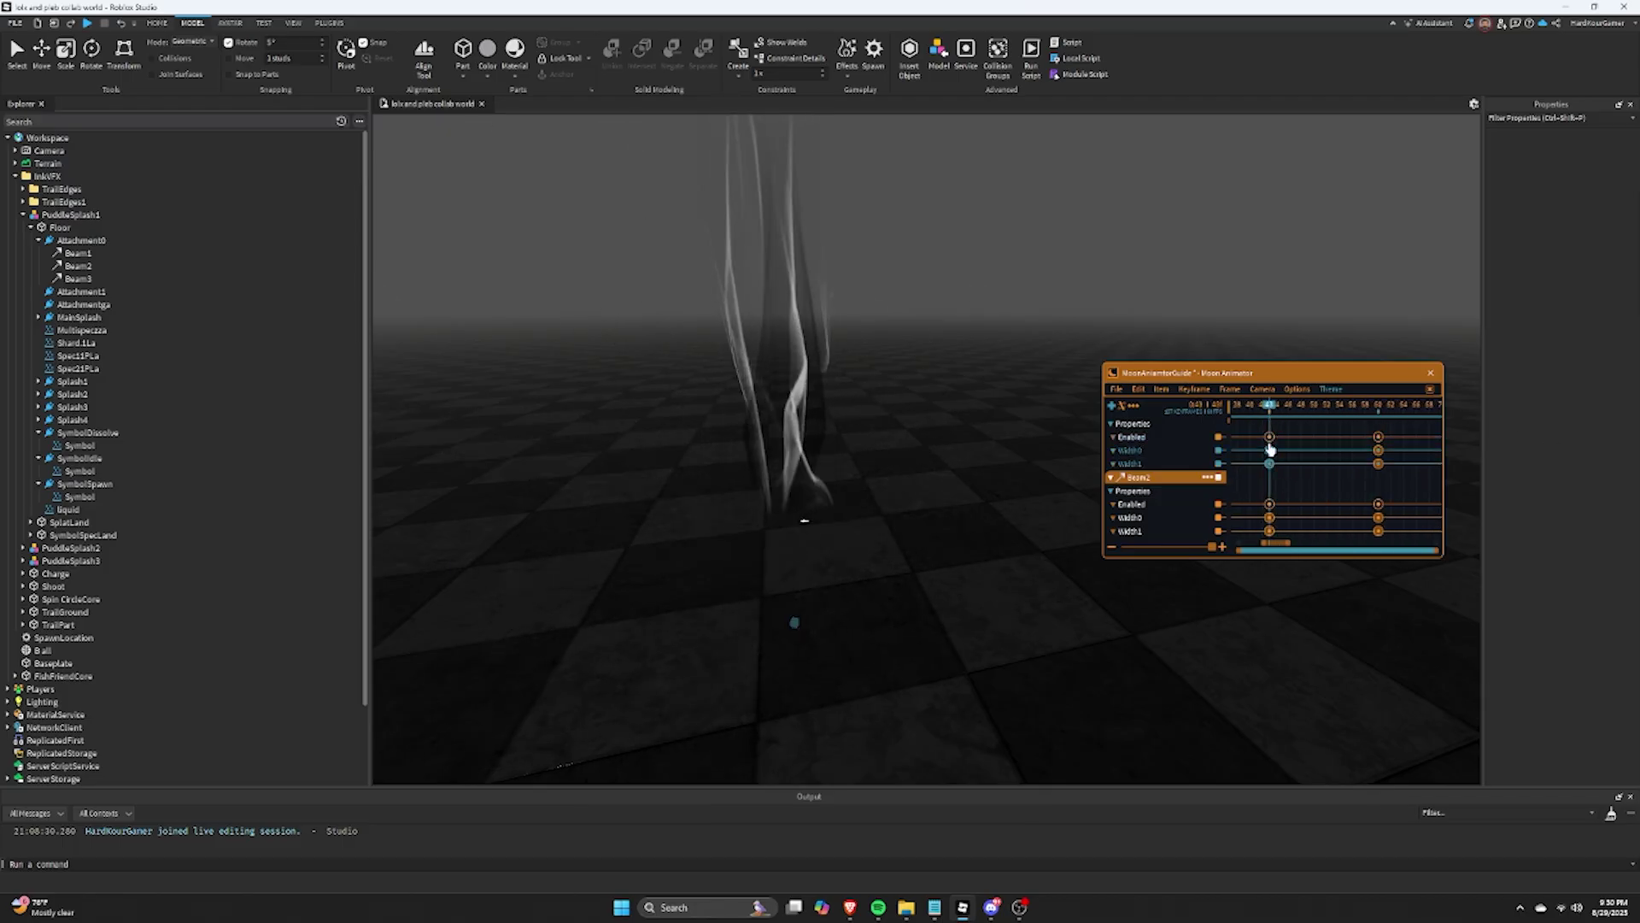
scroll(1269, 444, "up", 1)
left_click_drag(1252, 450, 1289, 504)
scroll(1205, 511, "down", 2)
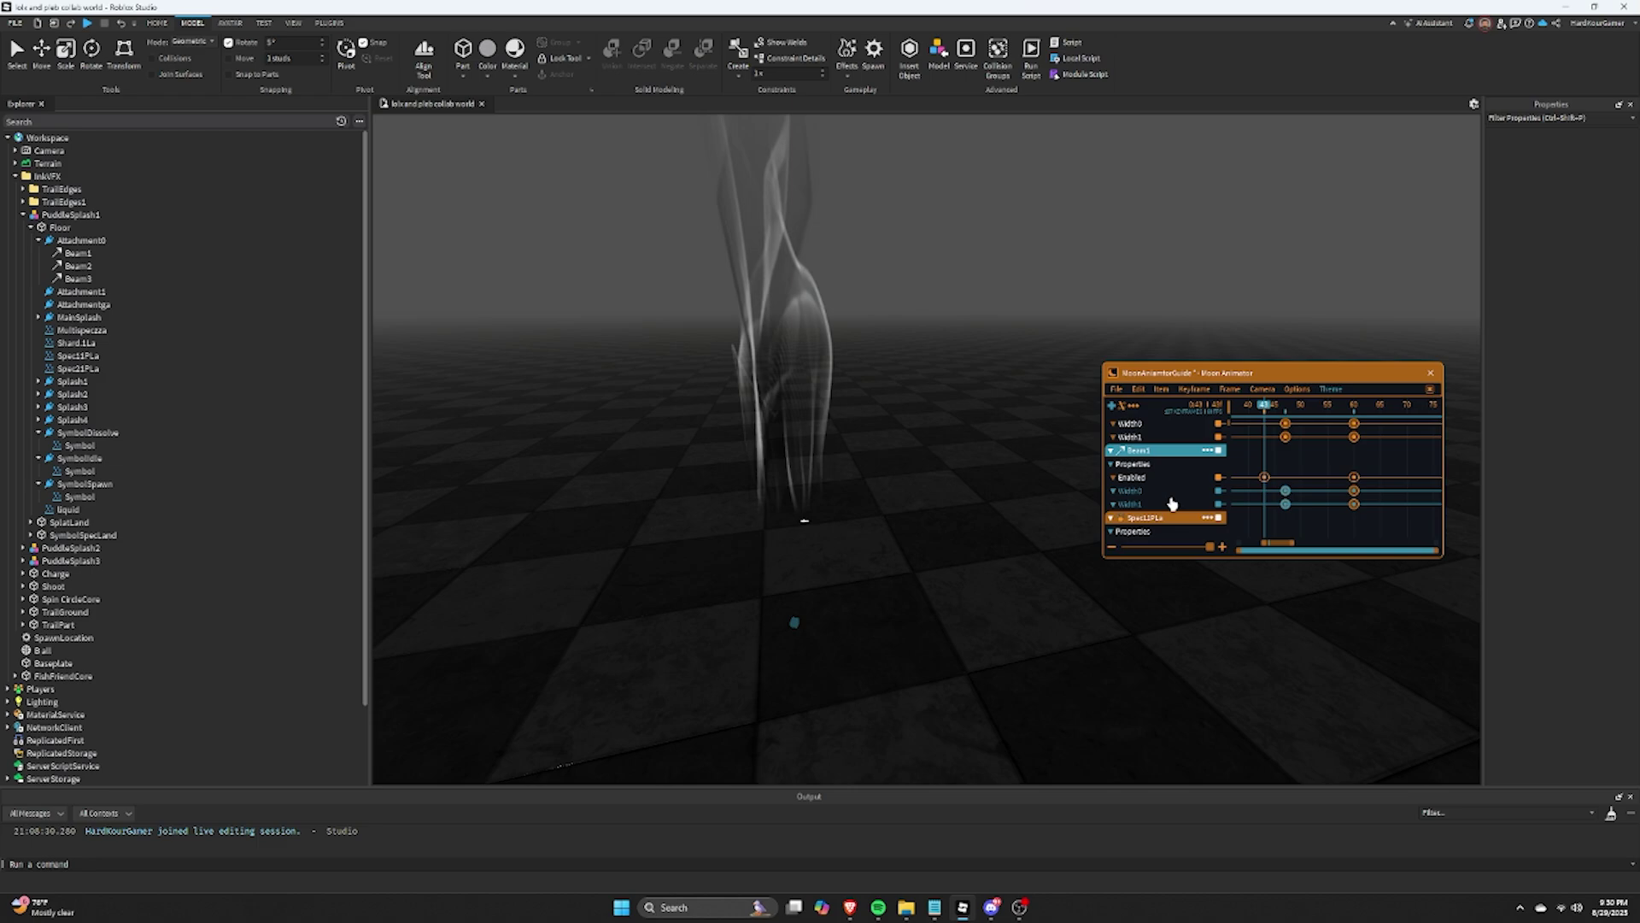
Step: Add starting Width0 and Width1 keyframes at frame 43 for all three beams and edit their values
double_click(1171, 503)
scroll(1160, 483, "up", 2)
double_click(1150, 464)
scroll(1159, 464, "up", 3)
double_click(1188, 453)
key("8")
left_click_drag(1253, 443, 1274, 528)
left_click(1334, 588)
scroll(1287, 480, "down", 2)
key("8")
scroll(1282, 504, "down", 1)
key("8")
left_click(1355, 636)
Step: Move the middle Width0 and Width1 keyframes of the beams to frame 51
left_click_drag(1264, 406, 1274, 407)
scroll(1290, 495, "down", 1)
scroll(1283, 478, "up", 4)
mouse_move(1296, 511)
left_mouse_down()
mouse_move(1280, 460)
mouse_move(1281, 509)
left_mouse_up()
left_click_drag(1286, 530, 1308, 528)
left_click(1307, 409)
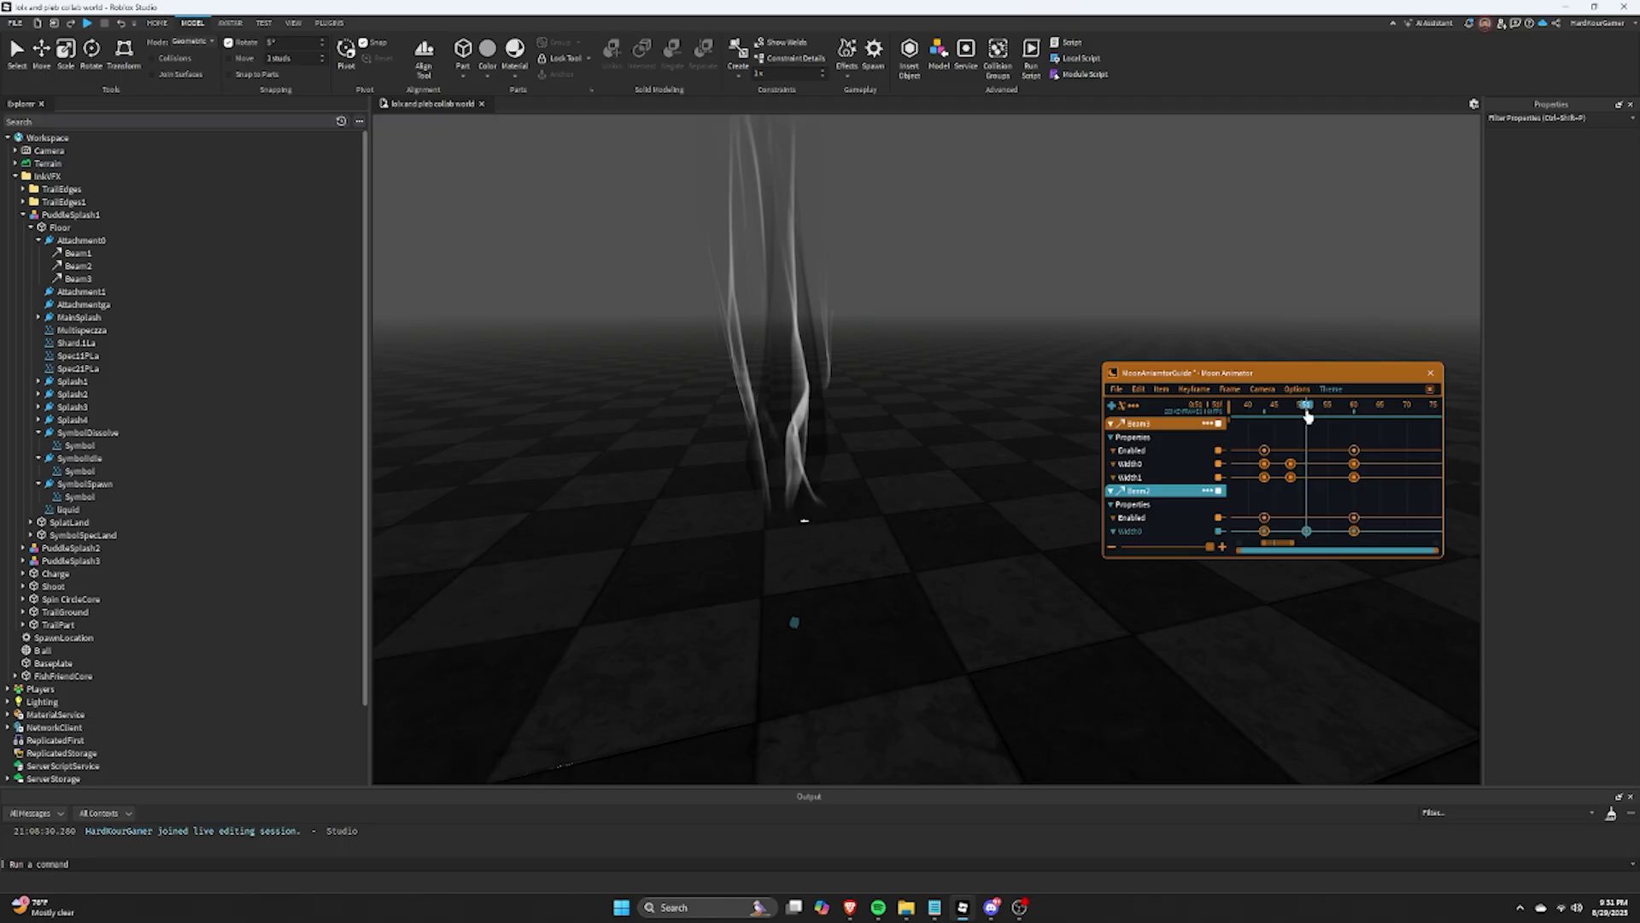
mouse_move(1282, 452)
left_mouse_down()
mouse_move(1298, 489)
mouse_move(1307, 469)
left_mouse_up()
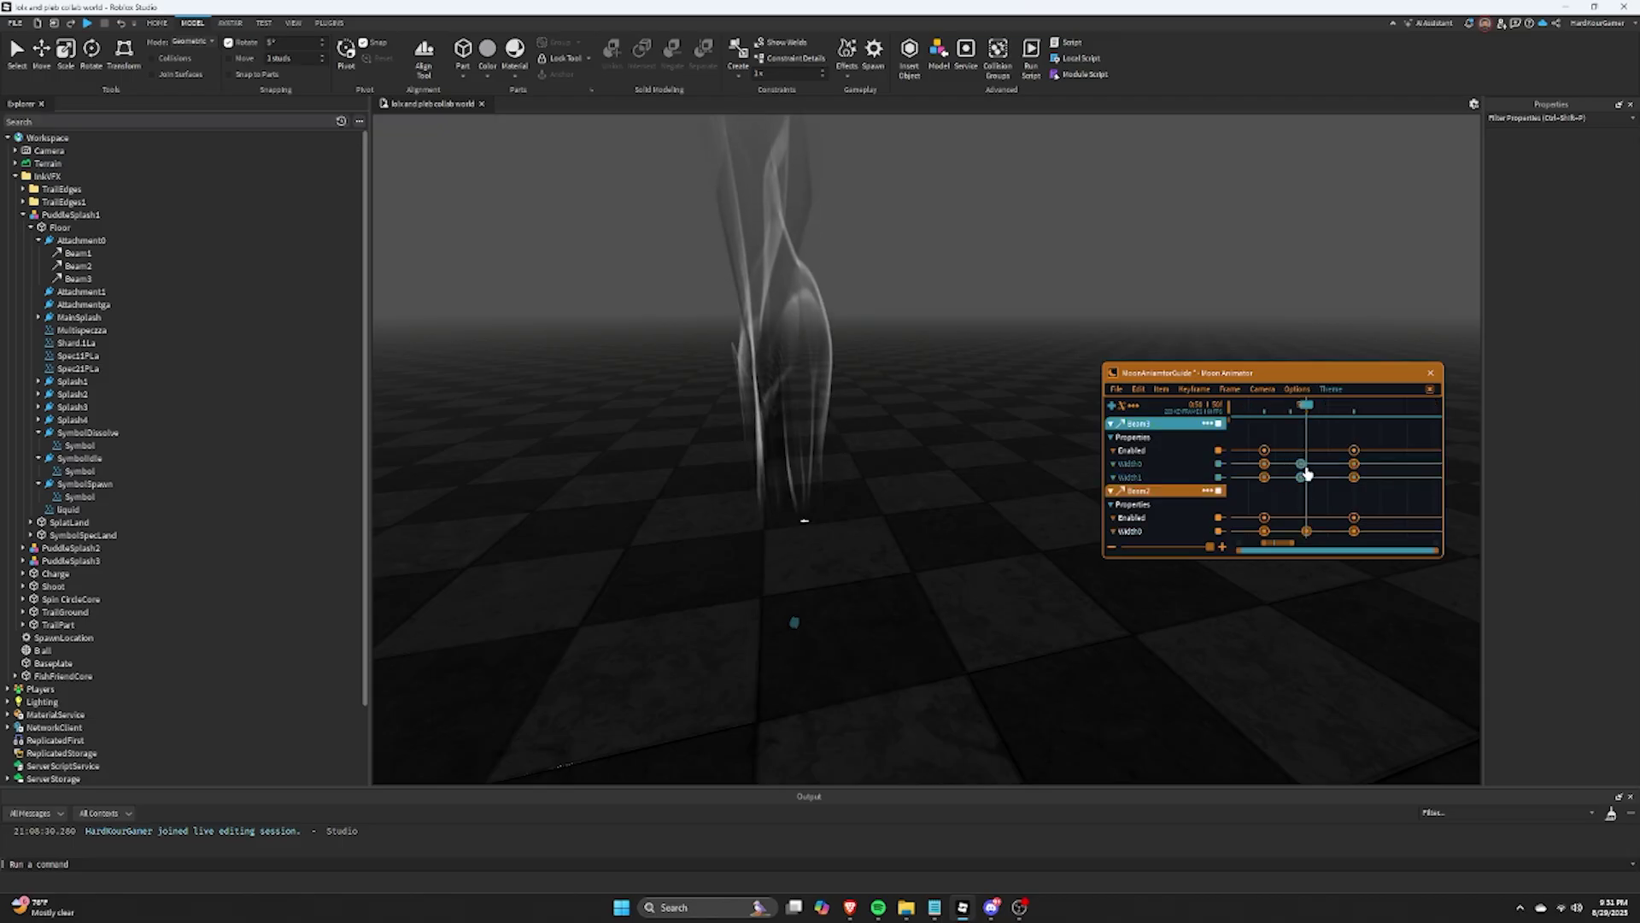
Step: Play back the splash and move the beams' ending keyframes to frame 68
key("space")
left_click(1250, 414)
key("space")
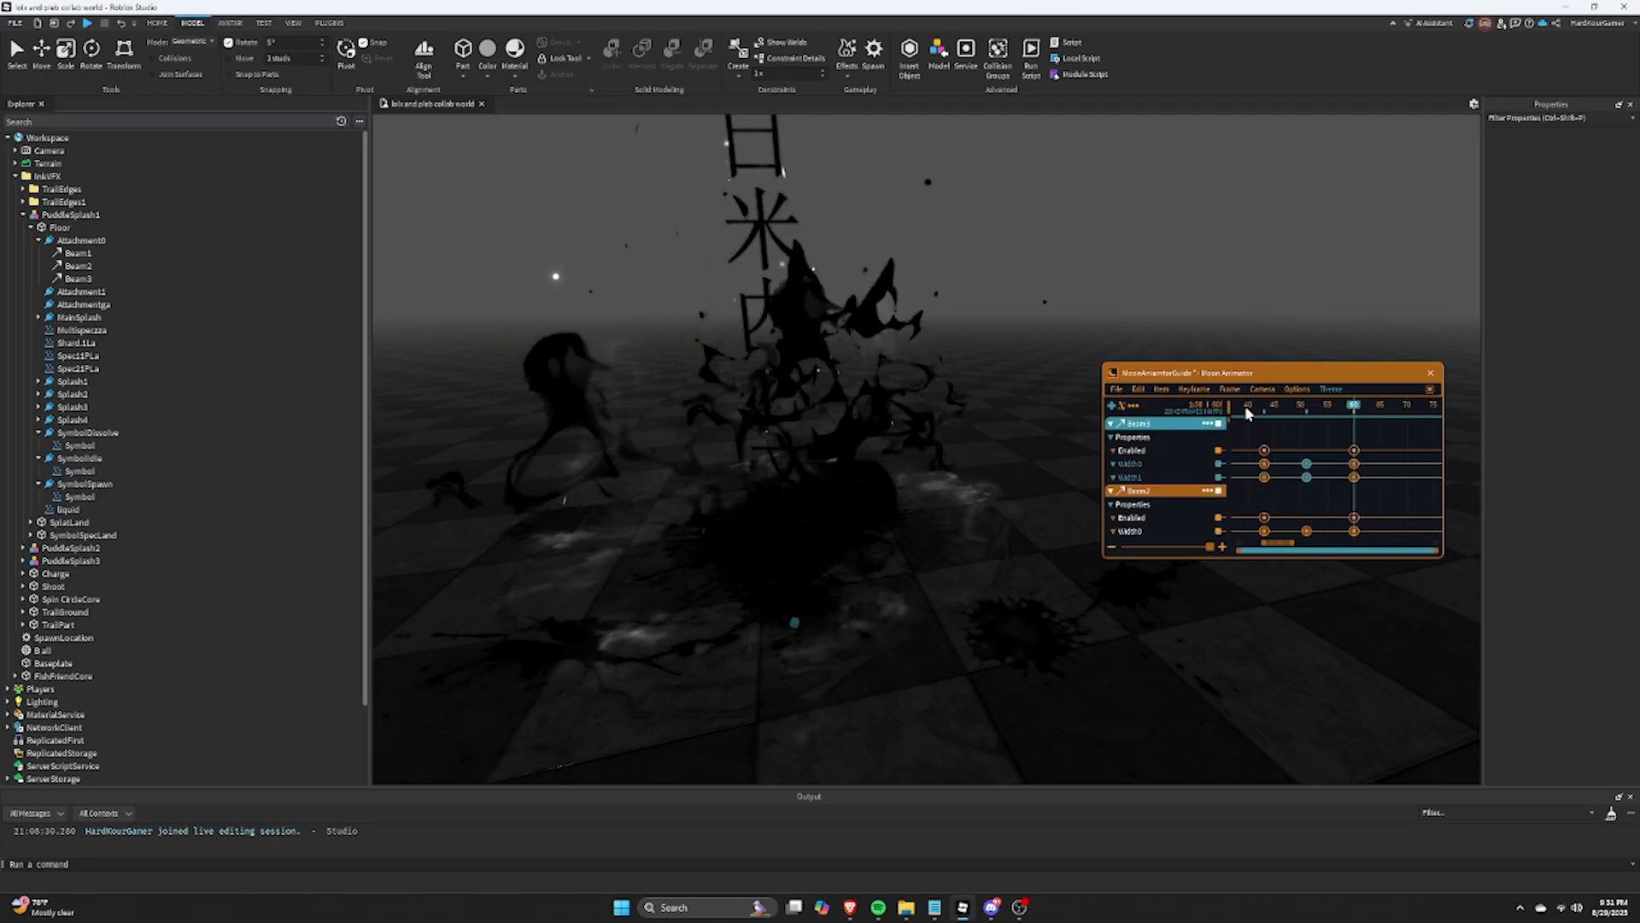
left_click_drag(1250, 415, 1394, 496)
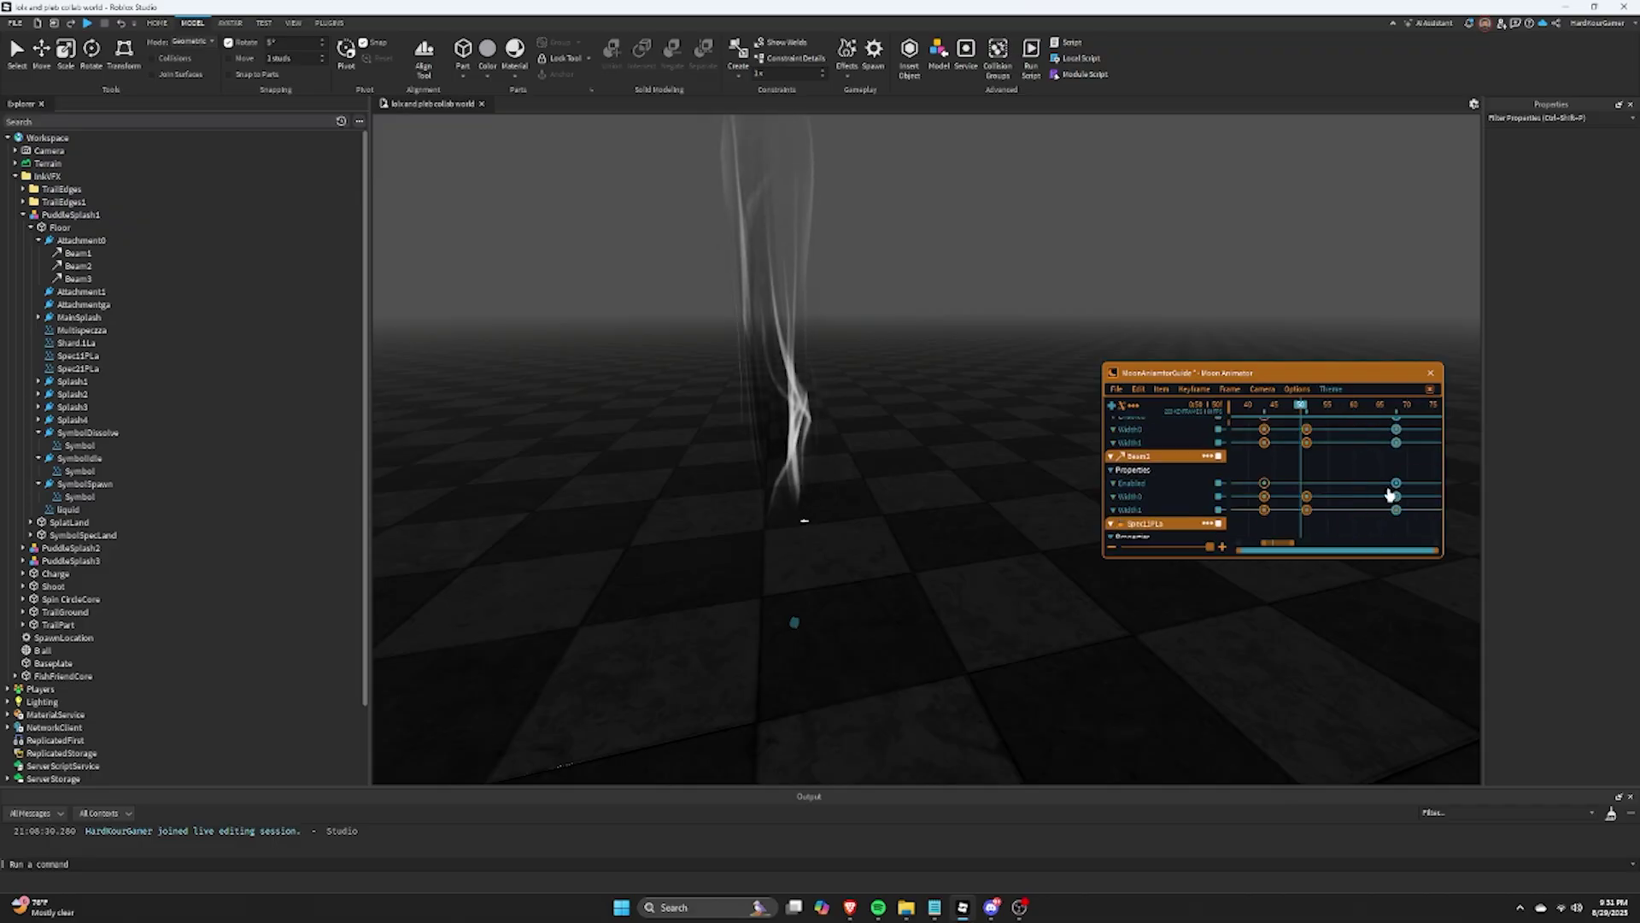
left_click(1248, 413)
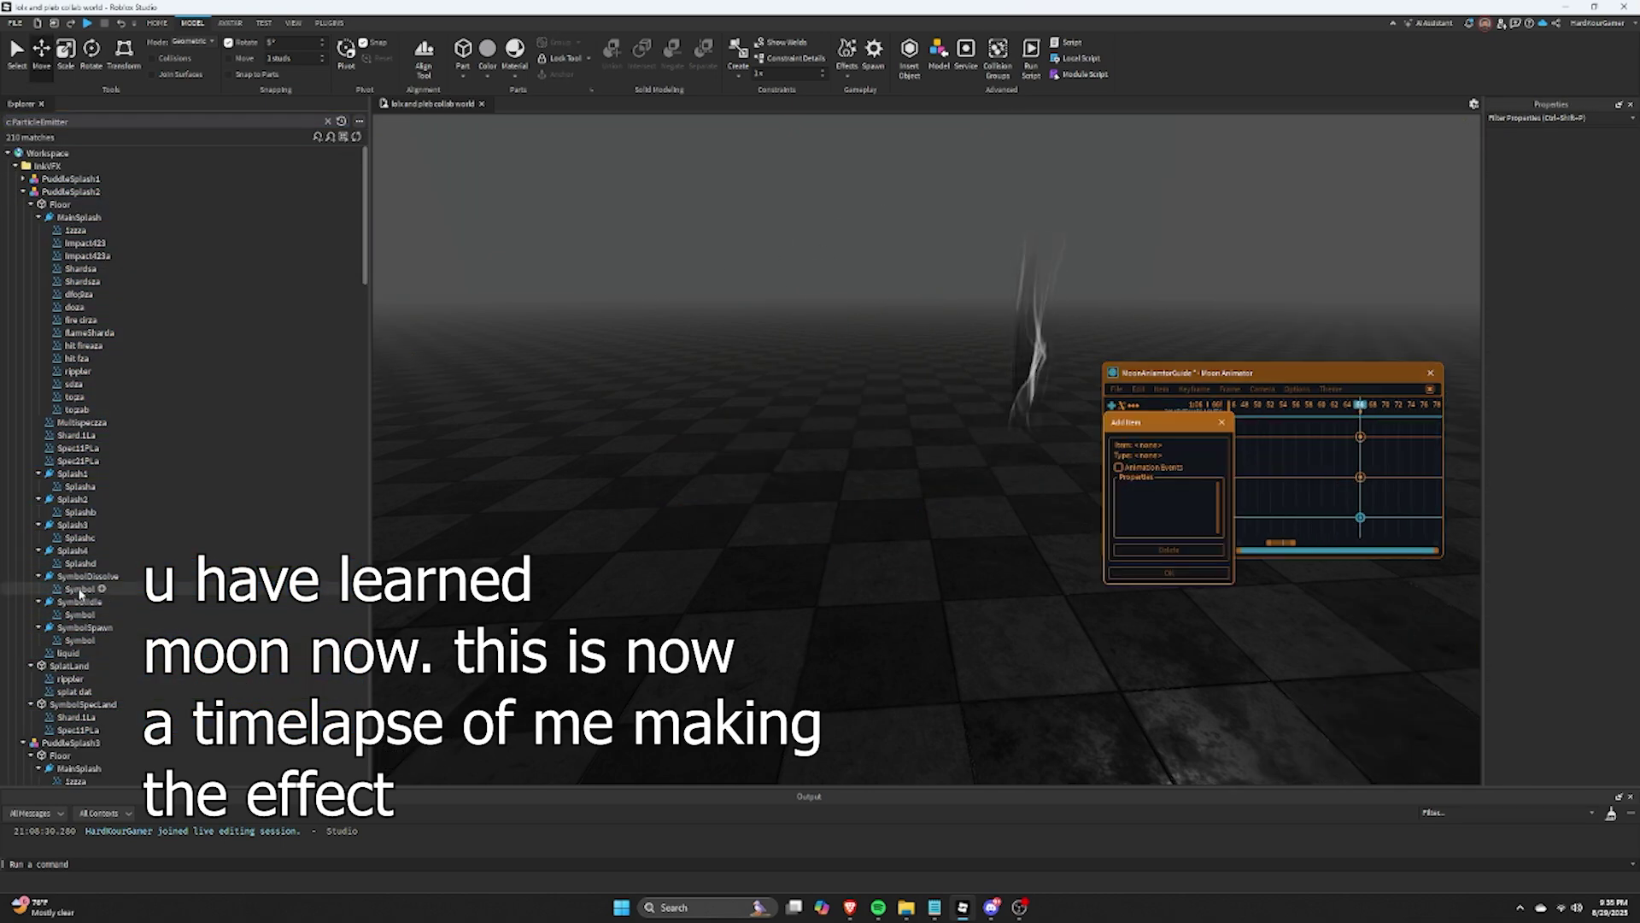
Step: Add PuddleSplash2's SymbolDissolve and SymbolSpawn emitters to the animation with the Emit property
left_click(79, 591)
left_click(1168, 573)
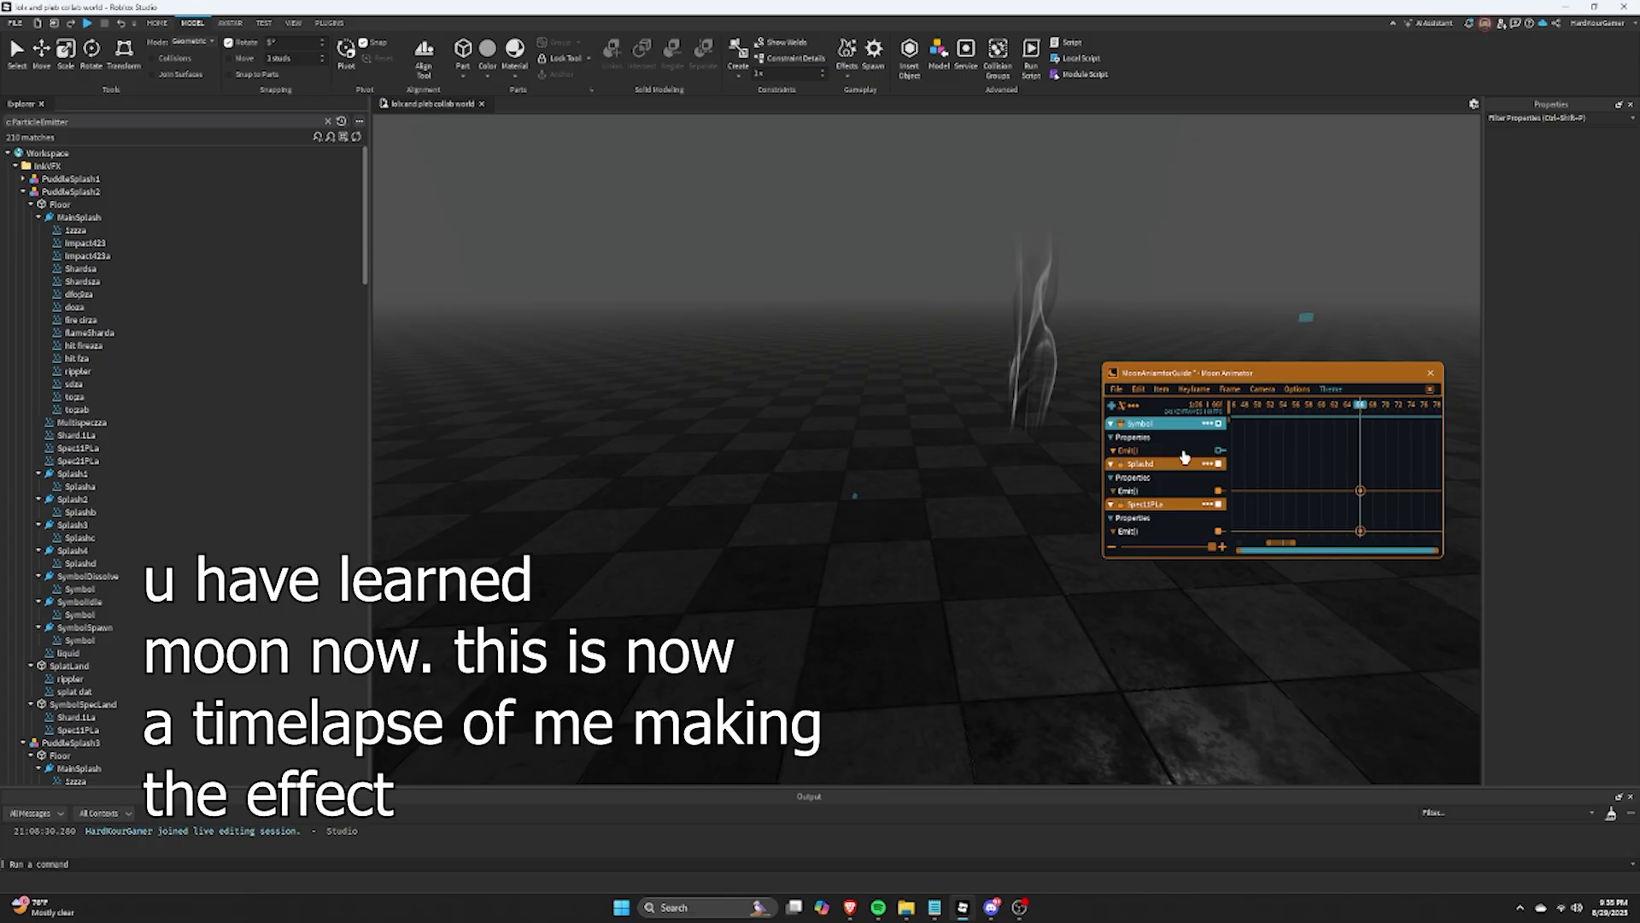
left_click(1112, 406)
left_click(79, 641)
left_click(1168, 573)
left_click(1112, 406)
left_click(83, 591)
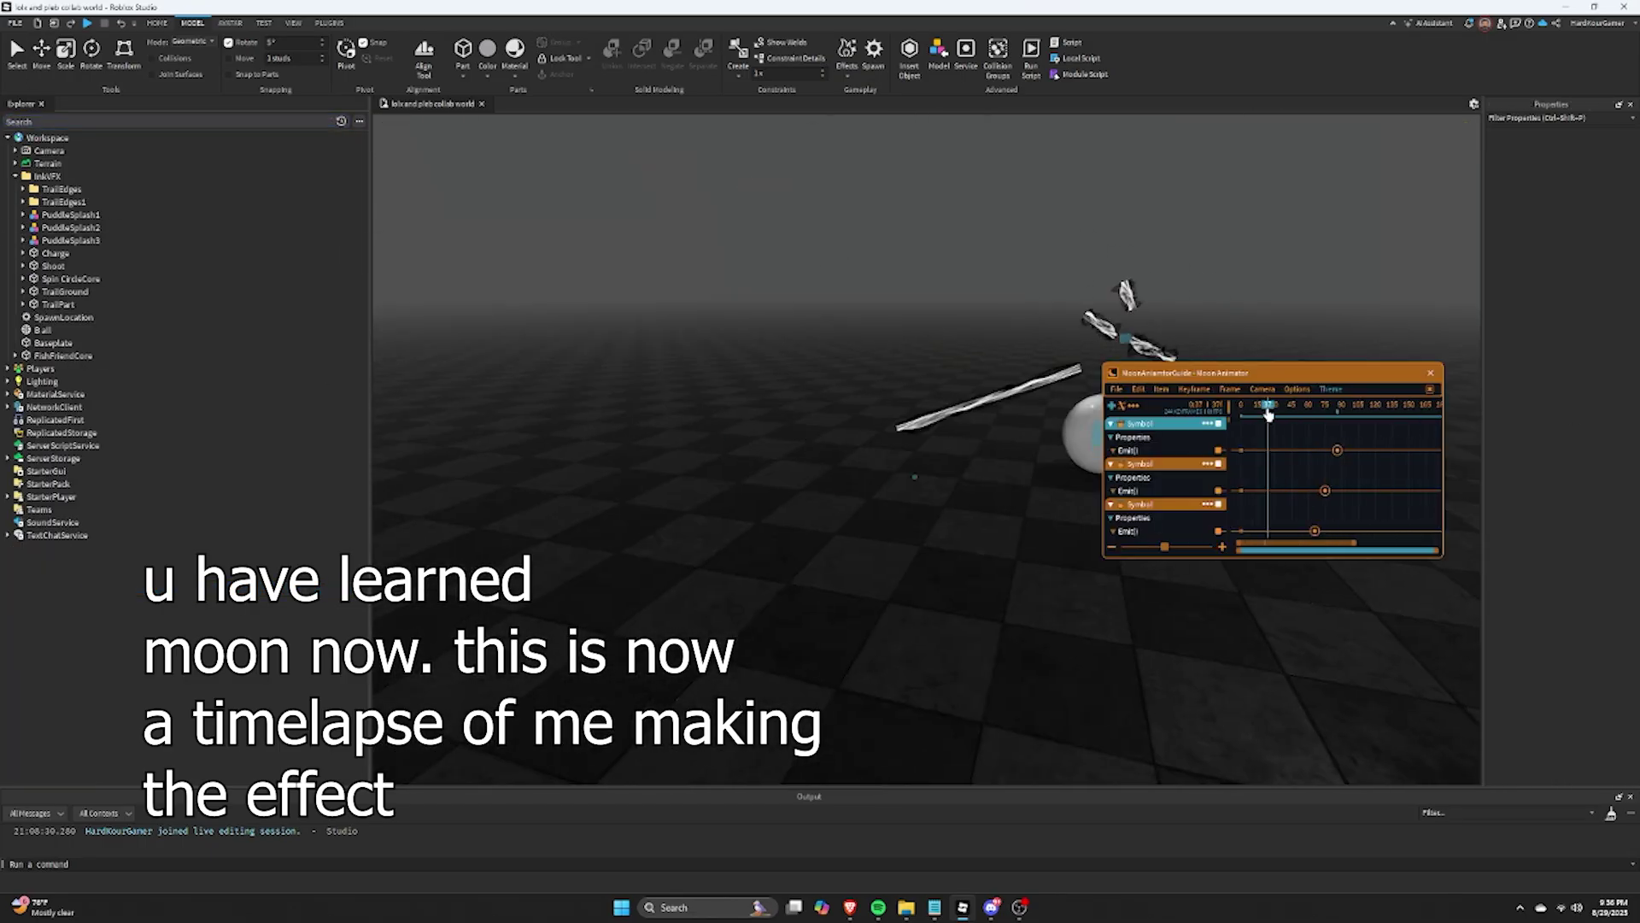
Step: Add TrailGround to the animation with its CFrame property and set its starting position at frame 34
left_click_drag(1268, 412, 1279, 406)
left_click(1112, 406)
left_click(583, 416)
left_click(1172, 574)
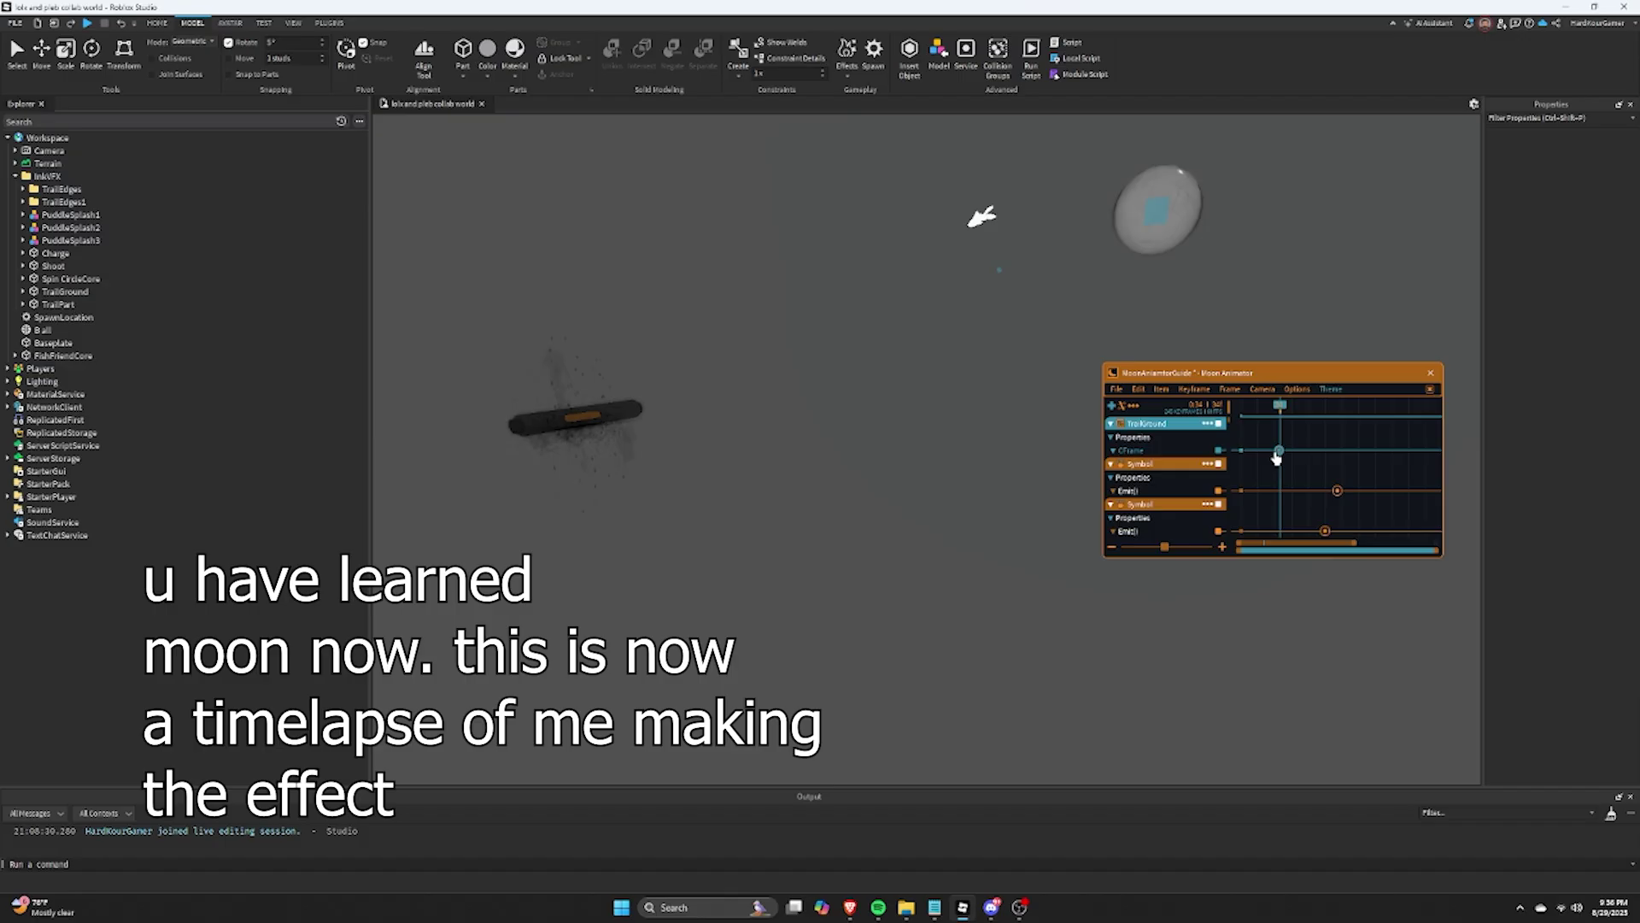
right_click_drag(684, 359, 671, 290)
left_click_drag(669, 287, 665, 248)
right_click_drag(647, 377, 675, 402)
Step: Move TrailGround to its end position for a further CFrame keyframe and play back the effect
left_click(1280, 408)
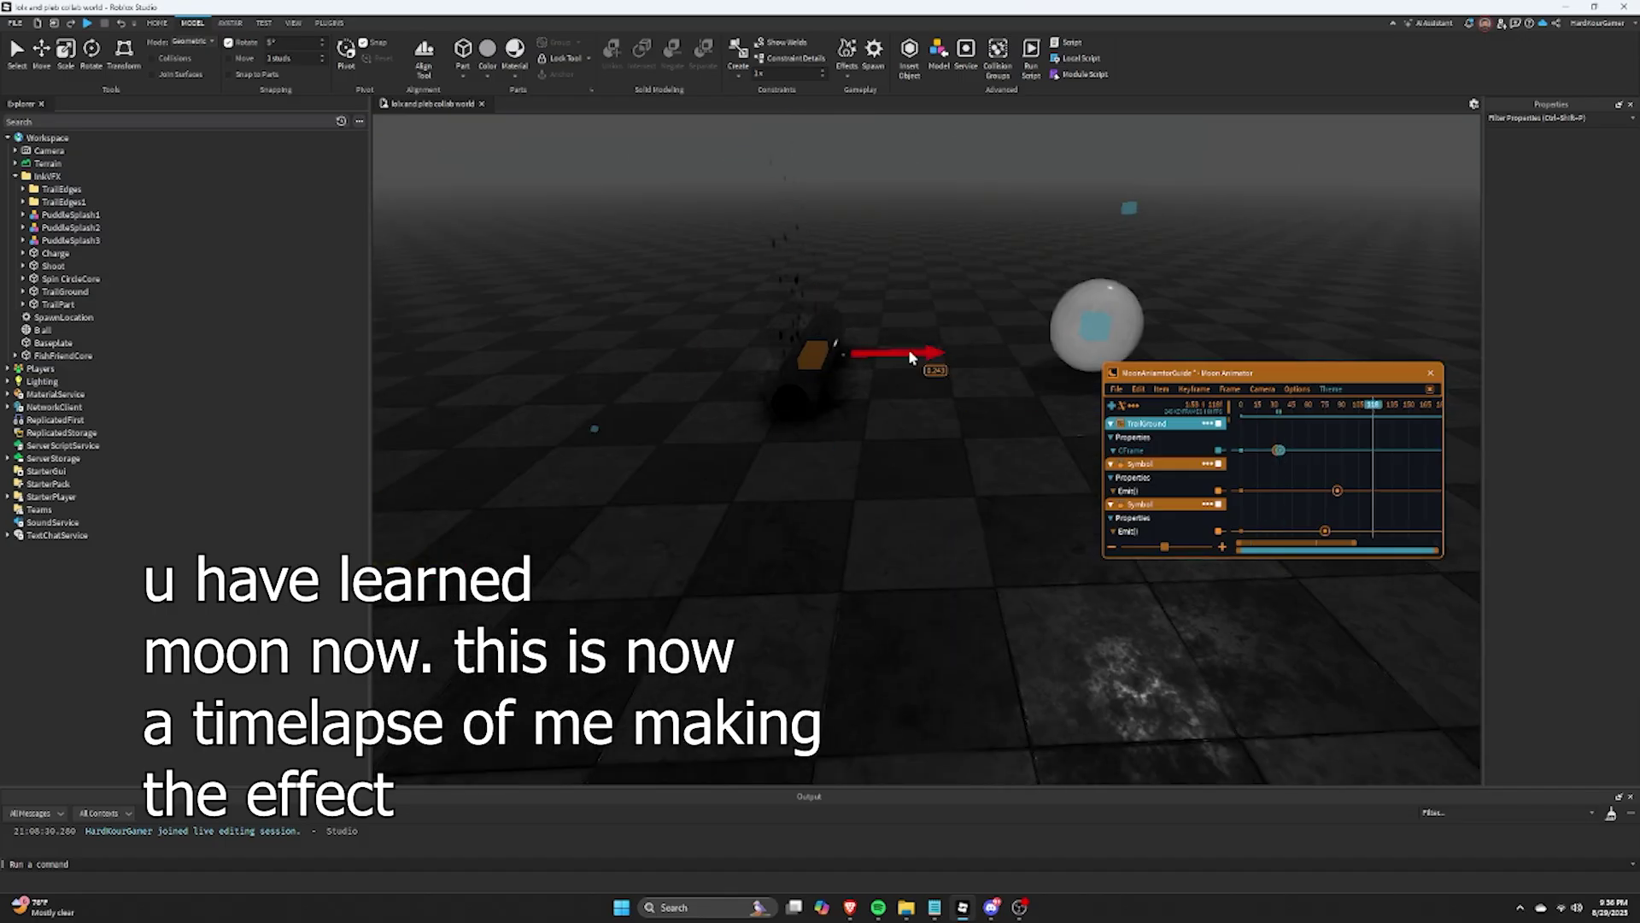
right_click_drag(909, 354, 768, 299)
left_click_drag(637, 266, 655, 271)
right_click_drag(655, 271, 684, 341)
left_click_drag(1333, 413, 1300, 406)
right_click_drag(912, 370, 1033, 580)
key("space")
left_click_drag(1173, 547, 1189, 556)
key("space")
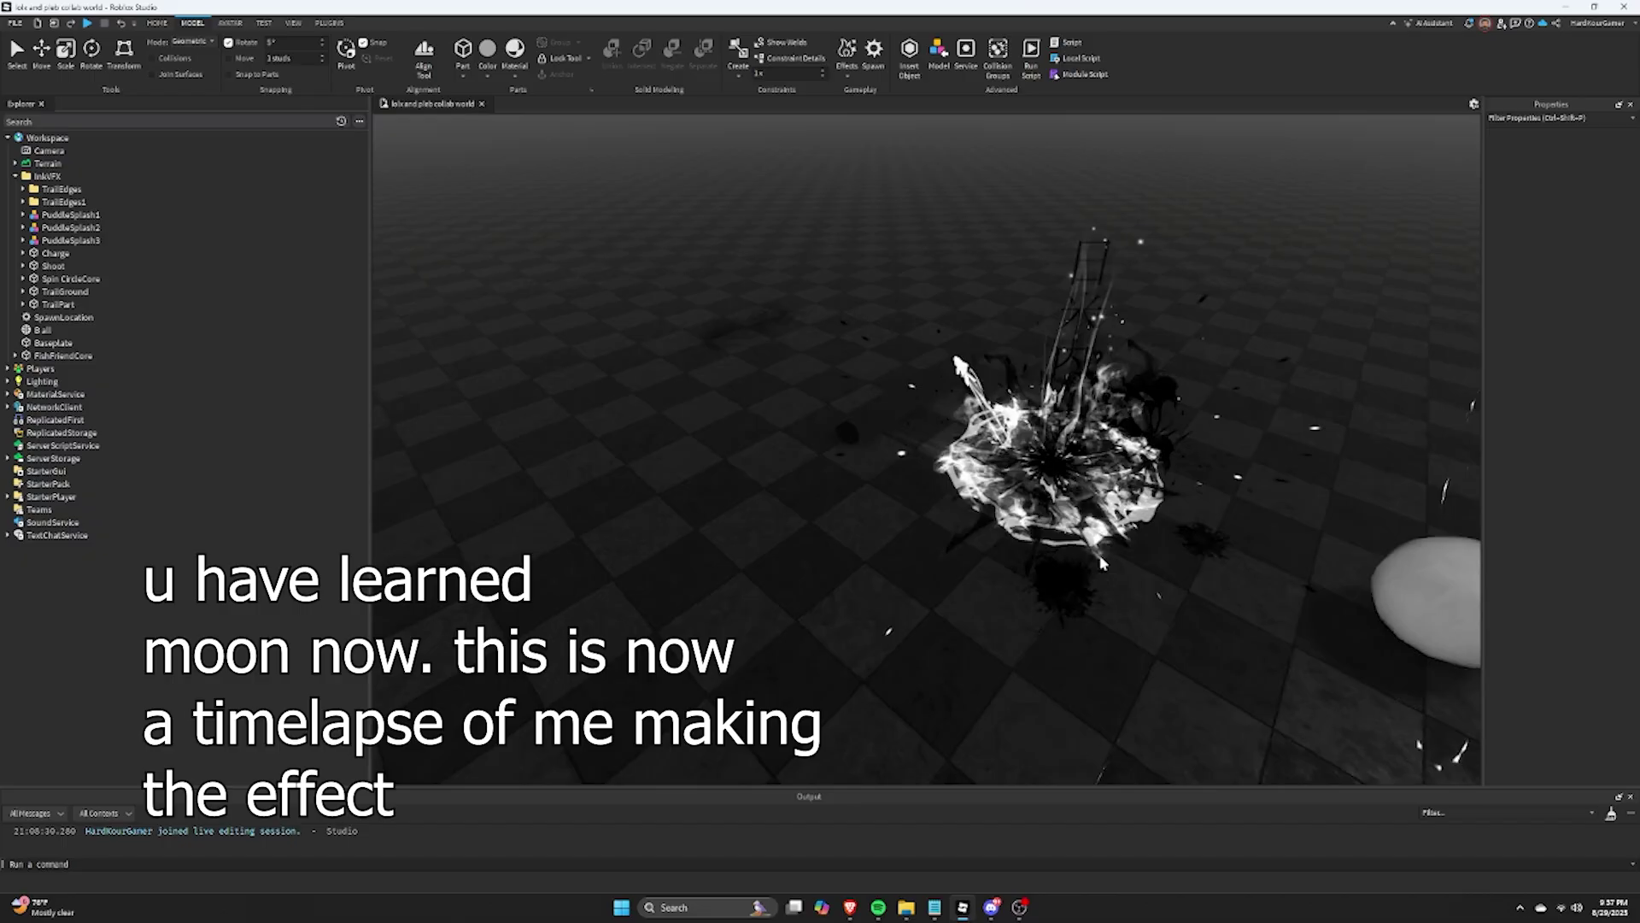
Step: Start adding an item, expand TrailEdges and TrailEdges1, and select their ImpactLineTrails and EndRoot parts
left_click(1111, 406)
left_click(51, 203)
left_click(23, 202)
left_click(23, 189)
left_click(68, 214)
left_click(84, 253, "ctrl")
left_click(68, 240, "ctrl")
left_click(68, 202, "ctrl")
Step: Reposition the trail edge parts in the scene, moving ImpactLineTrails1 and ImpactLineTrails2 vertically together
right_click_drag(683, 342, 726, 341)
left_click(68, 240, "ctrl")
left_click(69, 202, "ctrl")
left_click_drag(756, 315, 892, 345)
left_click(69, 240, "ctrl")
left_click(69, 203, "ctrl")
right_click_drag(820, 359, 812, 316)
left_click_drag(825, 302, 820, 230)
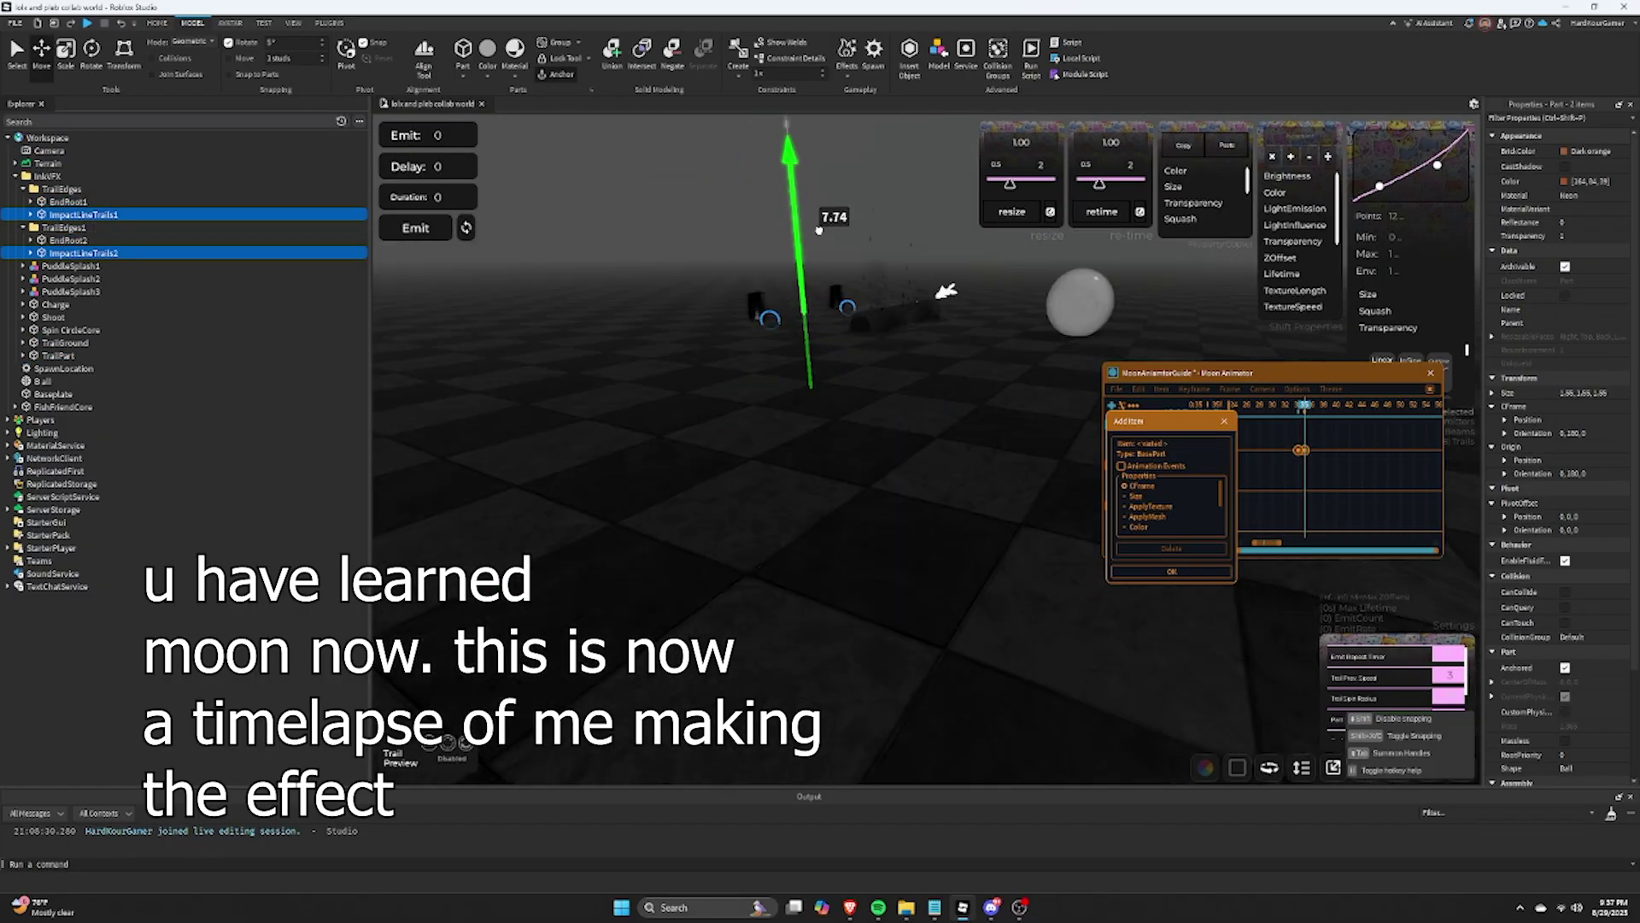
Step: Add both ImpactLineTrails parts to the animation with CFrame, key their positions and play back the motion
left_click(1173, 575)
right_click_drag(897, 384, 889, 428)
left_click(1133, 491)
key("plus")
left_click(1147, 451)
key("space")
right_click_drag(1051, 489, 1074, 461)
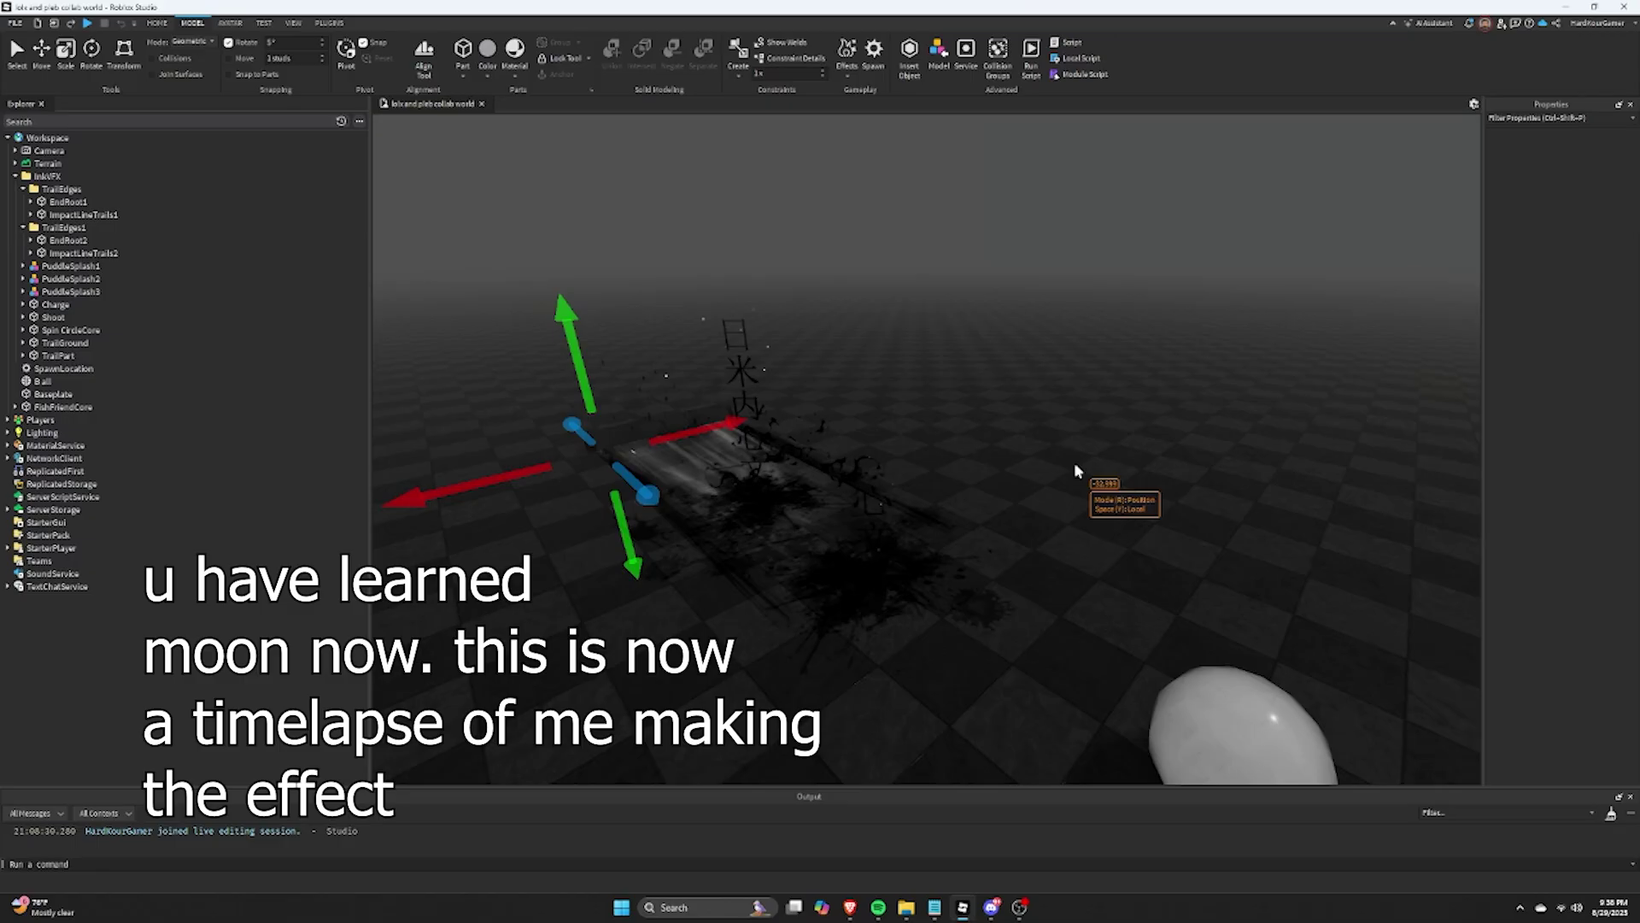
key("space")
Step: Expand ImpactLineTrails2's Beam attachment, select its seven beams and open their Width1 value for editing
left_click(1318, 405)
left_click(1112, 406)
left_click(31, 252)
left_click(38, 291)
left_click_drag(143, 305, 140, 377)
left_click(1603, 500)
right_click_drag(863, 427, 991, 478)
left_click(1219, 421)
Step: Add the seven ImpactLineTrails2 beams to the animation with the Enabled, Width0 and Width1 properties
left_click(1384, 407)
left_click(1321, 407)
left_click(1322, 410)
left_click(1112, 406)
left_click_drag(144, 305, 139, 381)
left_click(1139, 509)
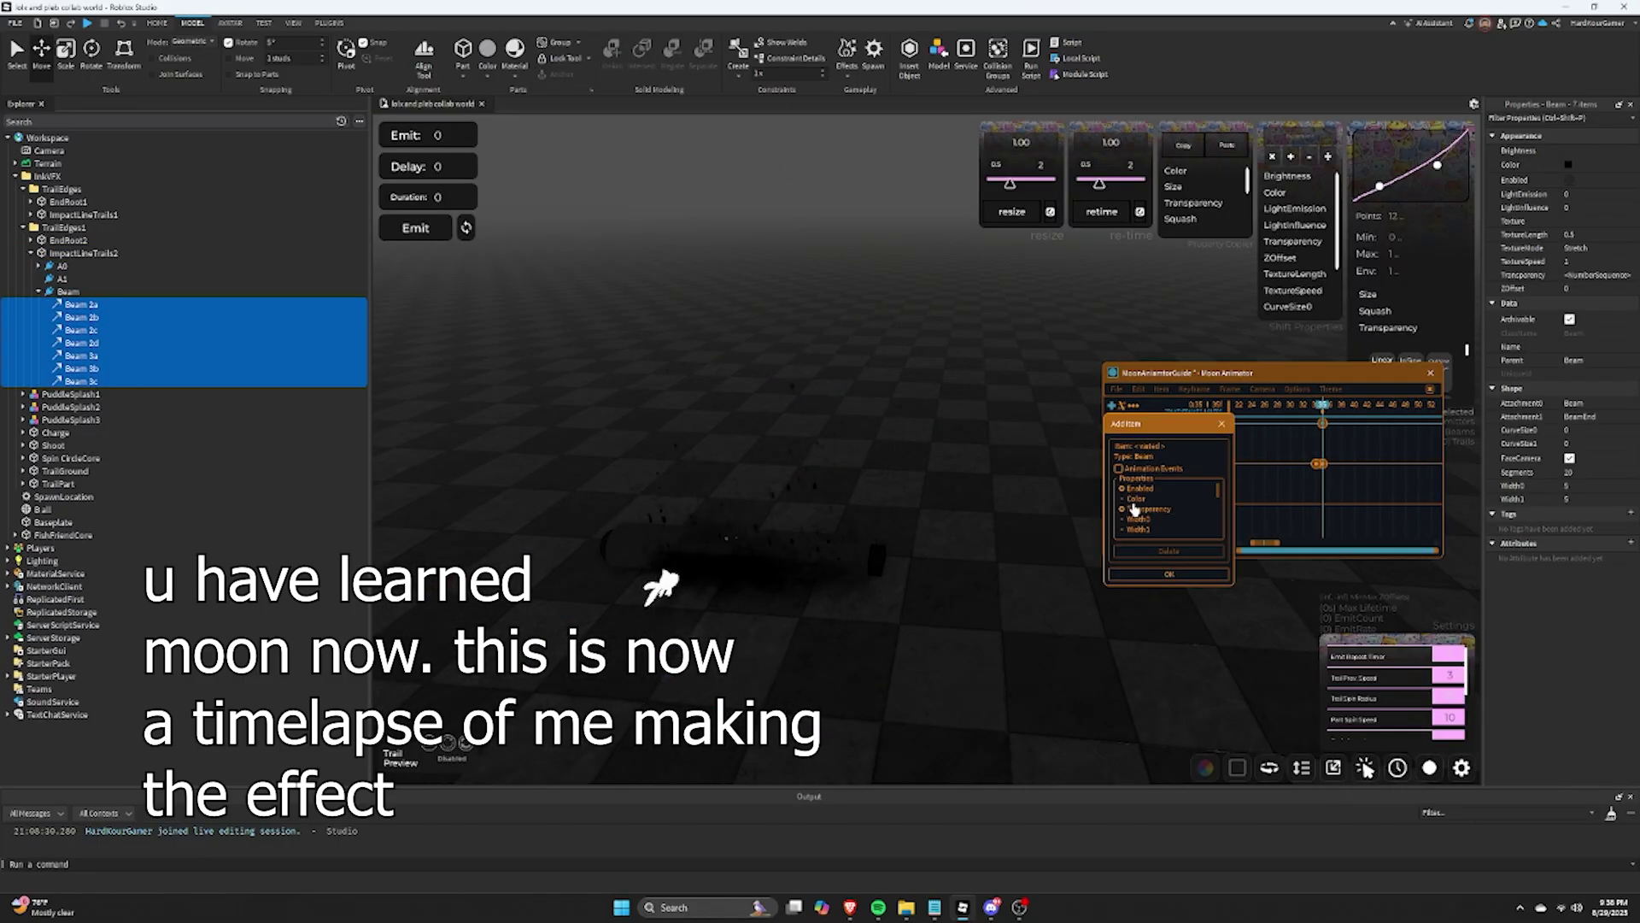
left_click(1173, 574)
Step: Key the ImpactLineTrails2 beams with Enabled at frame 35 and widths at frame 37, and copy the width keyframes
scroll(1145, 513, "down", 3)
left_click(1141, 533)
key("plus")
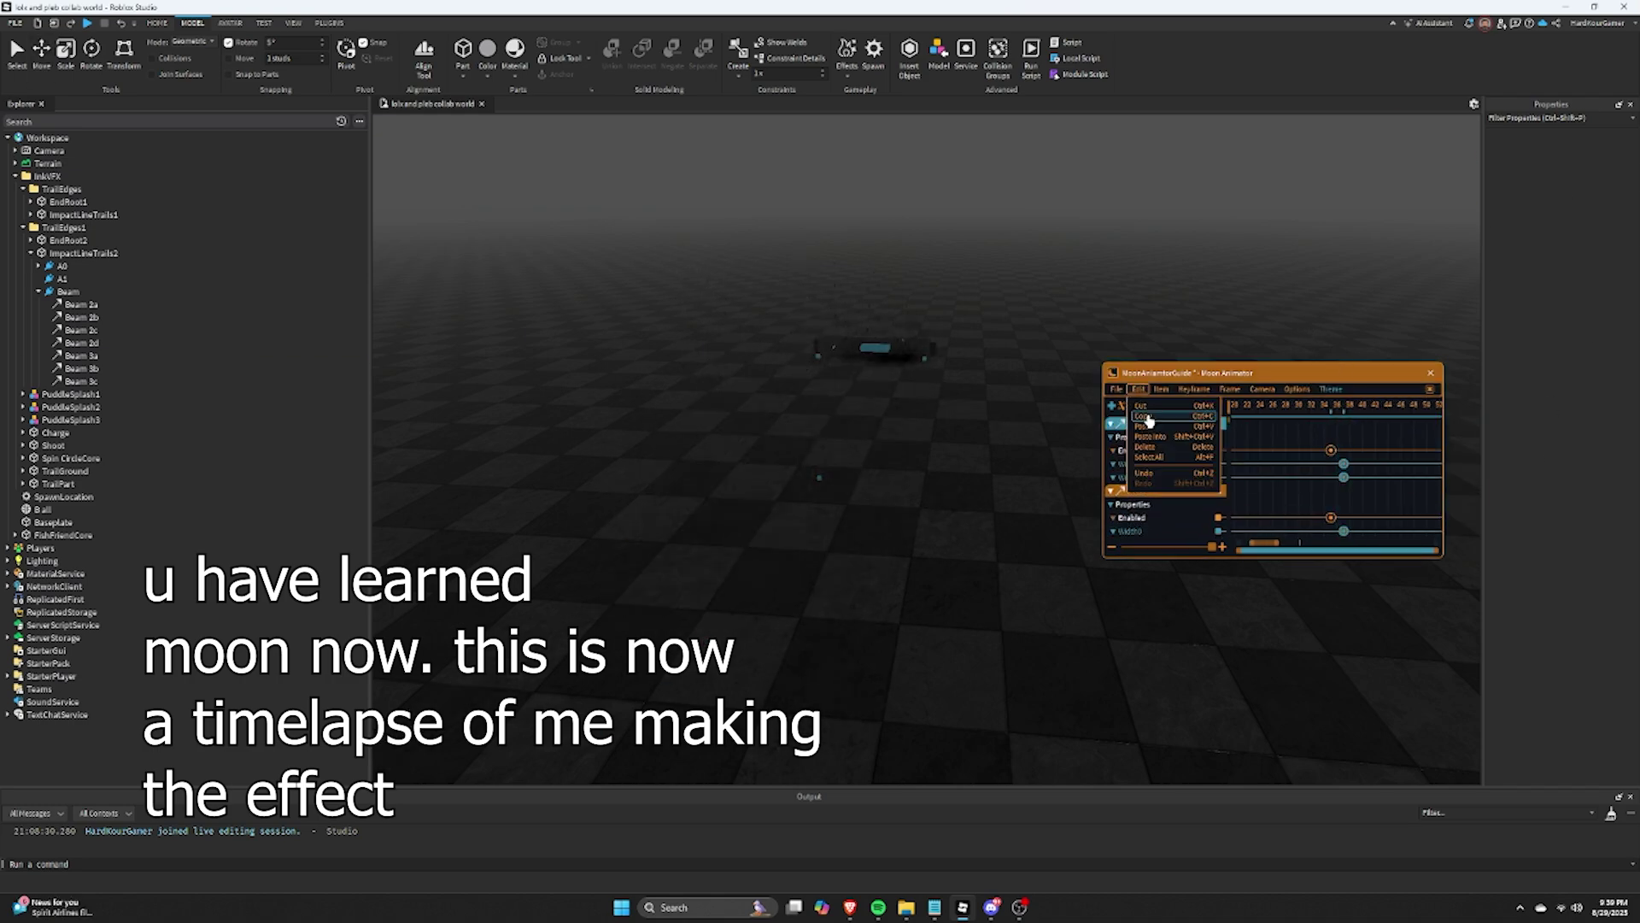
left_click(1409, 563)
Step: Play back the whole effect and examine the trail edge beams from different angles
right_click_drag(1060, 445, 1080, 449)
key("space")
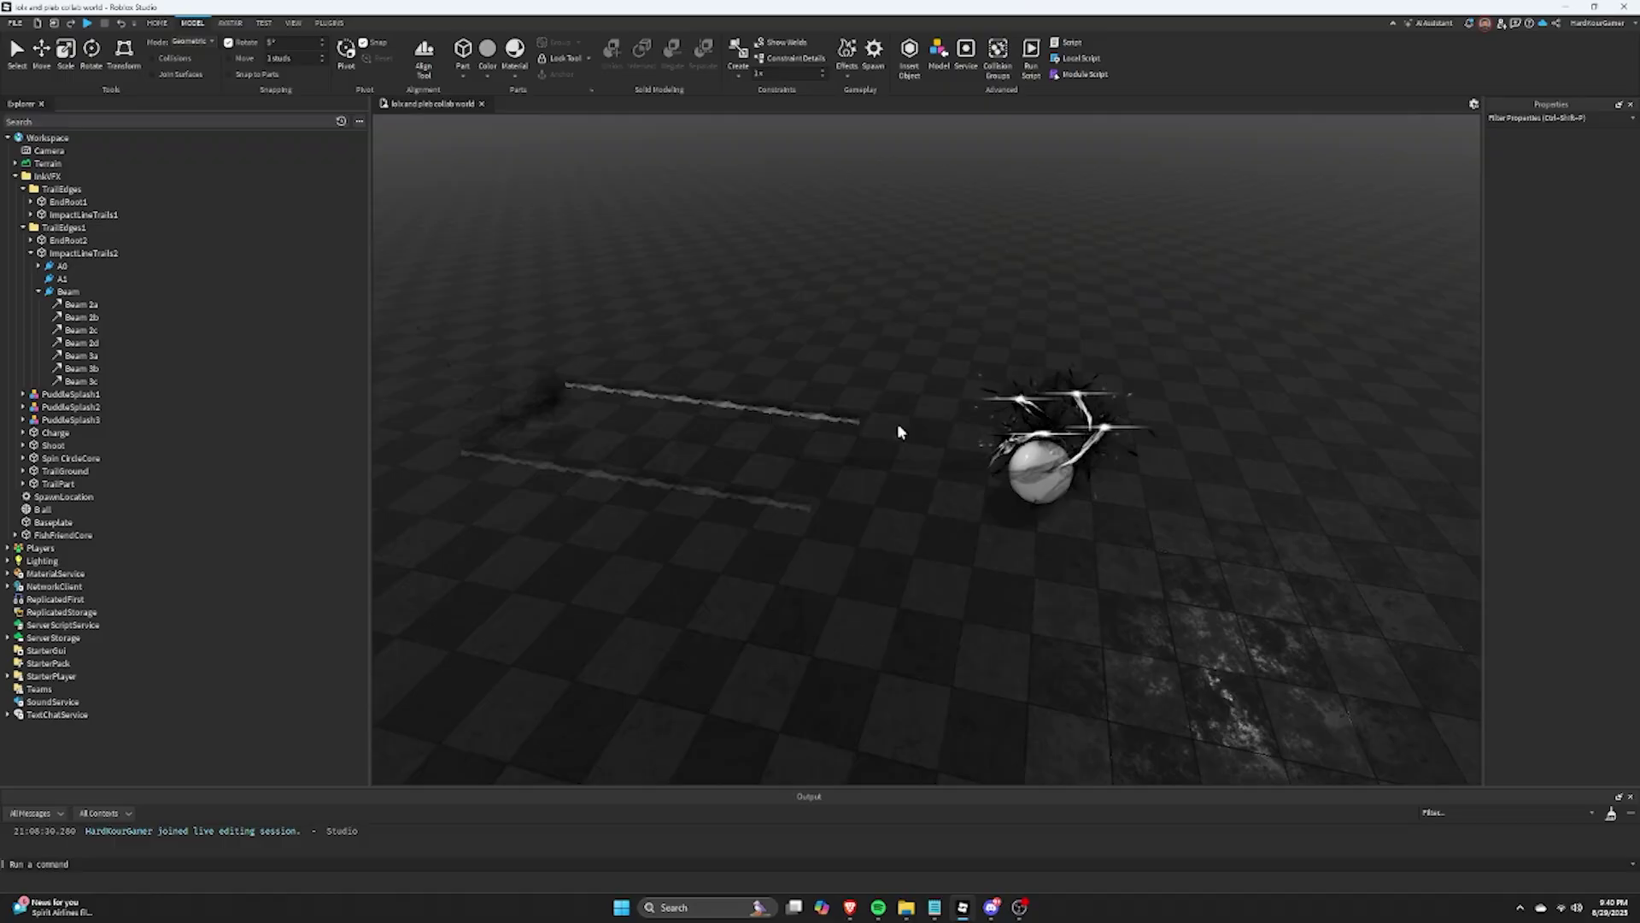
mouse_move(903, 422)
right_mouse_down()
mouse_move(913, 389)
mouse_move(926, 413)
right_mouse_up()
key("d")
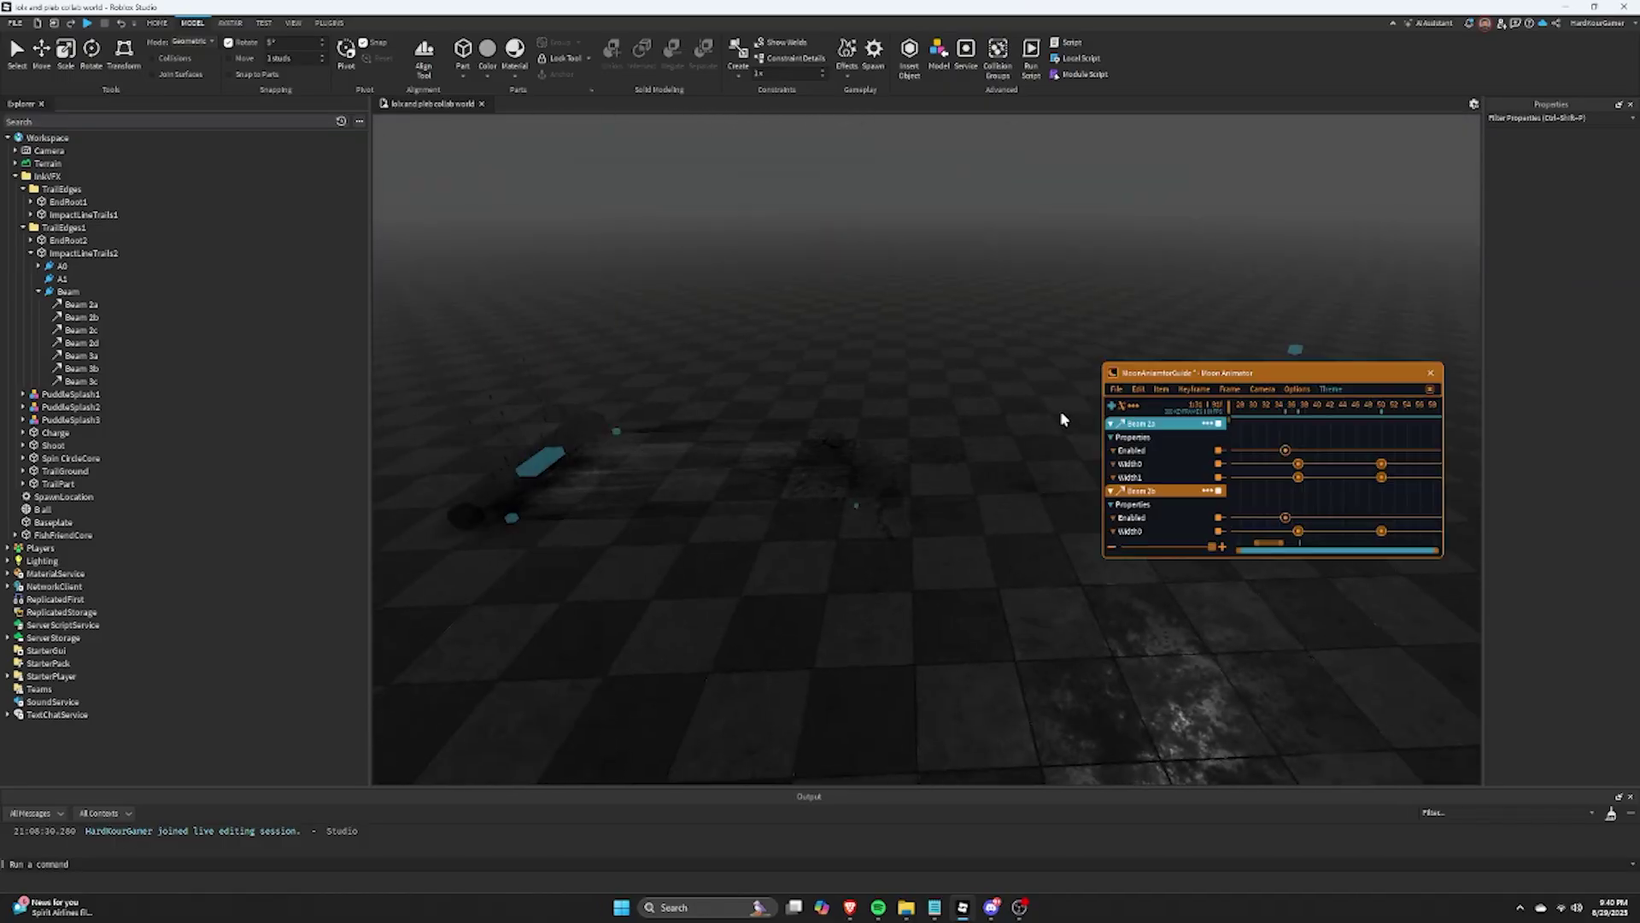